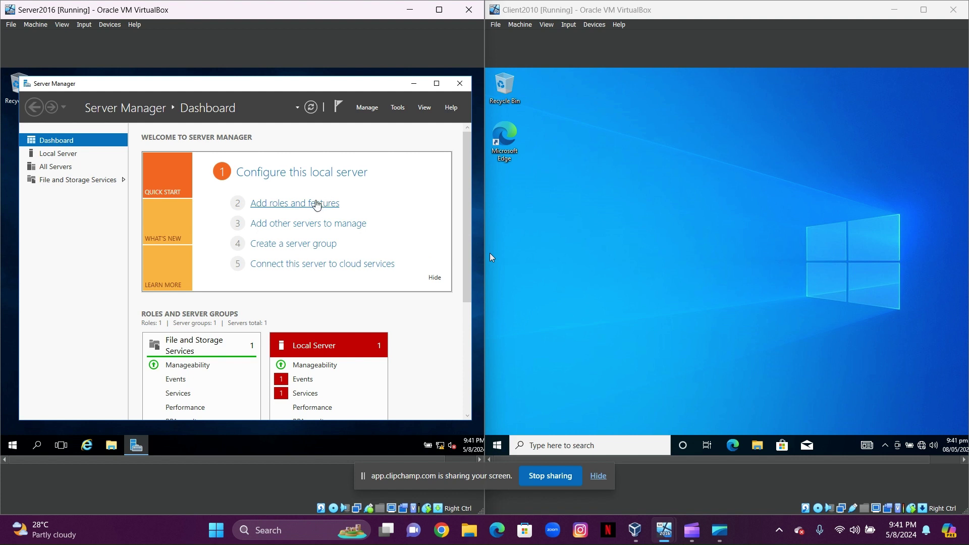
Launch the Add Roles and Features Wizard from the Server Manager dashboard
{"action": "left_click", "coordinate": [315, 204]}
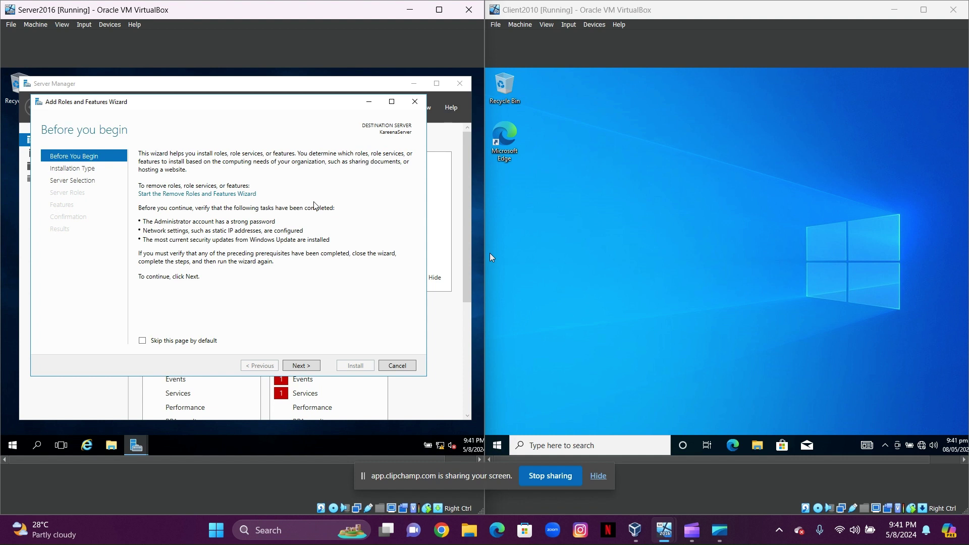
Keep role-based installation with KareenaServer as the destination server
{"action": "left_click", "coordinate": [305, 364]}
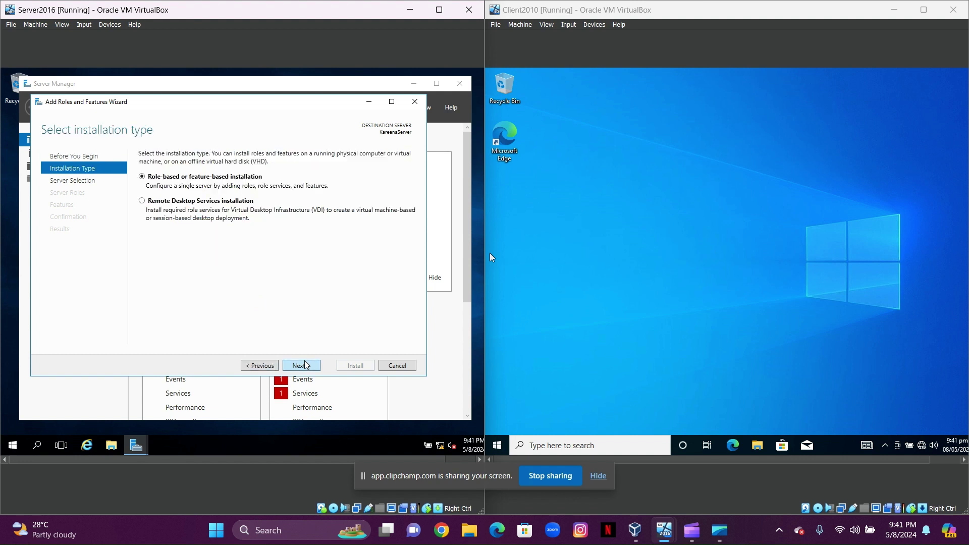
{"action": "left_click", "coordinate": [305, 364]}
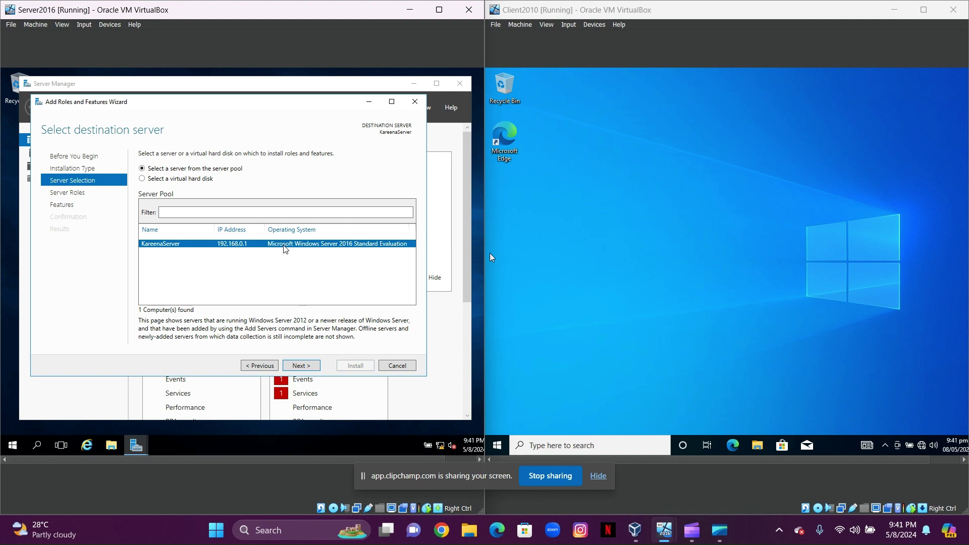
{"action": "left_click", "coordinate": [300, 366]}
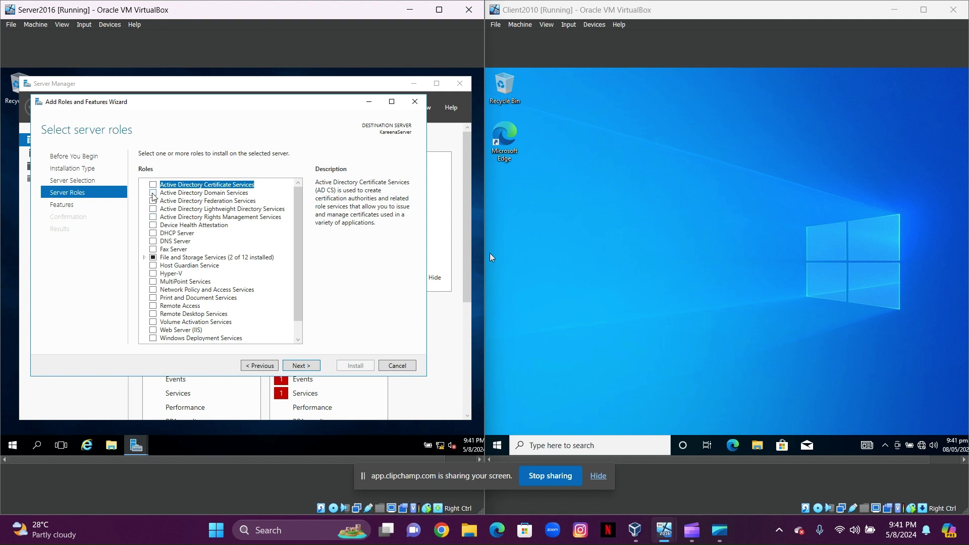
Select Active Directory Domain Services and DNS Server with their management tools, adding no extra features
{"action": "left_click", "coordinate": [152, 193]}
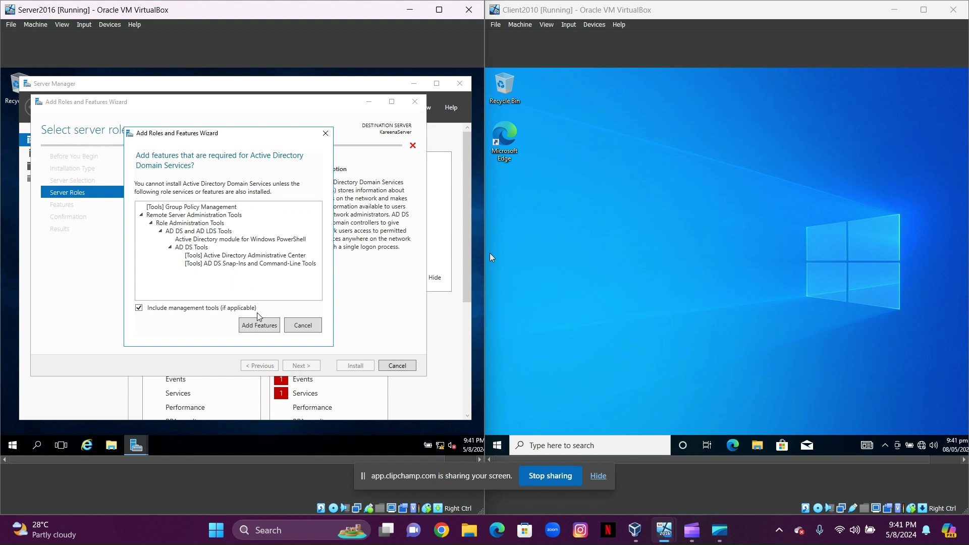
{"action": "left_click", "coordinate": [263, 329]}
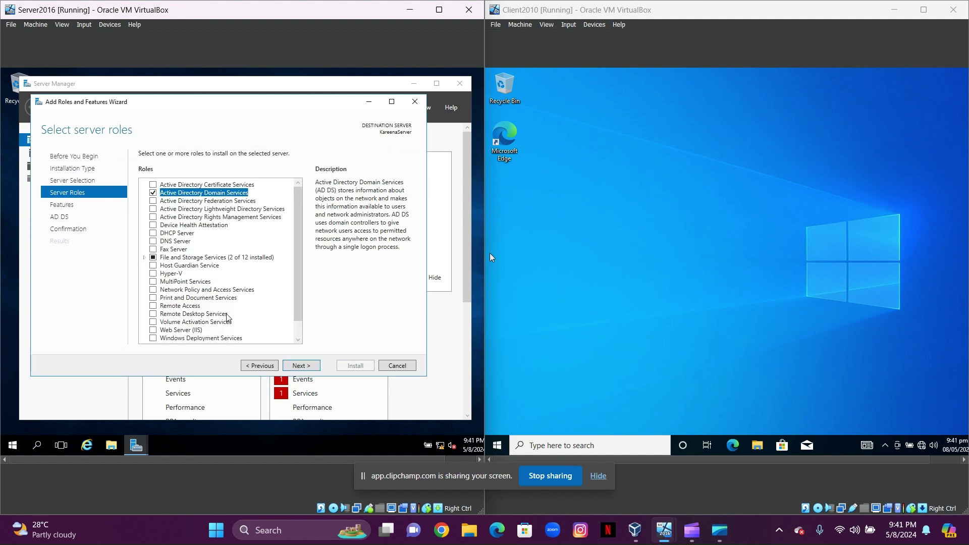
{"action": "left_click", "coordinate": [153, 242]}
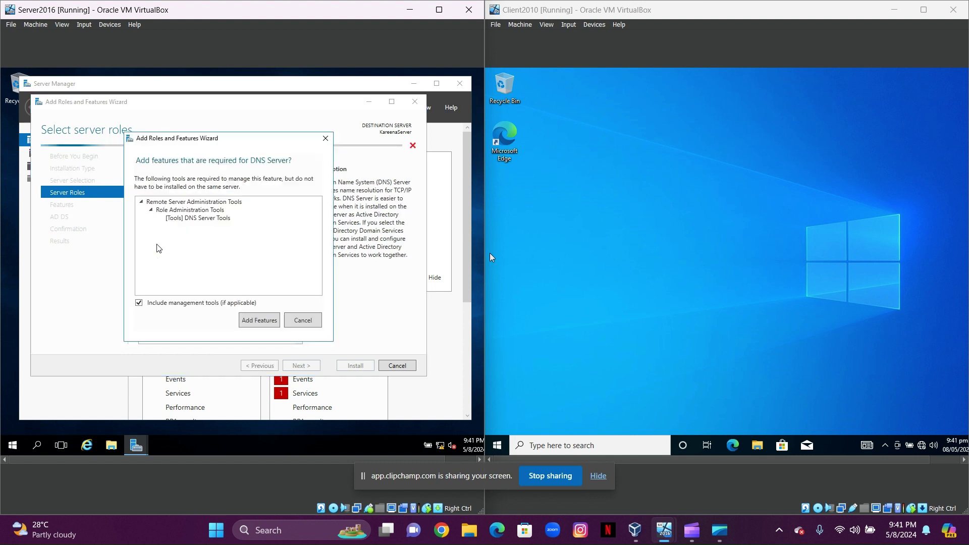
{"action": "left_click", "coordinate": [259, 321]}
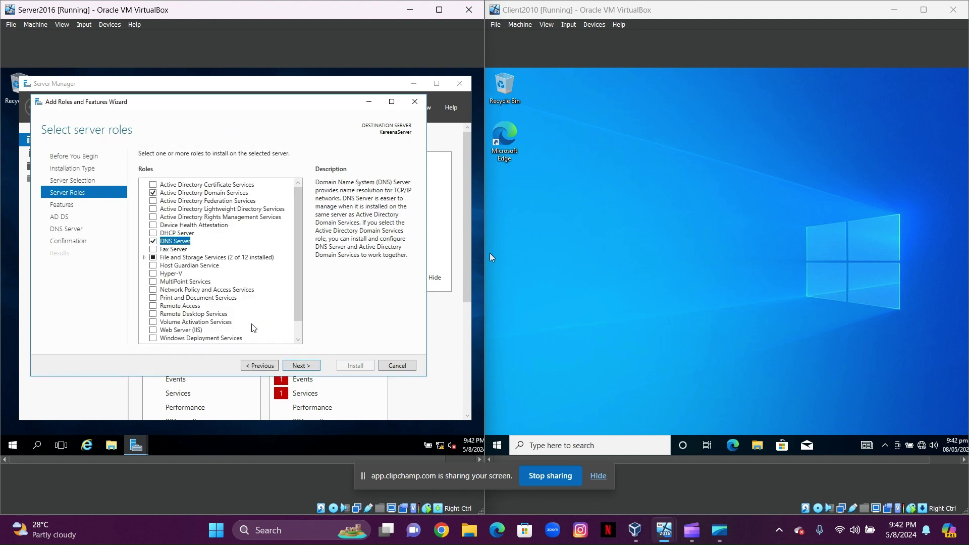
{"action": "left_click", "coordinate": [317, 367]}
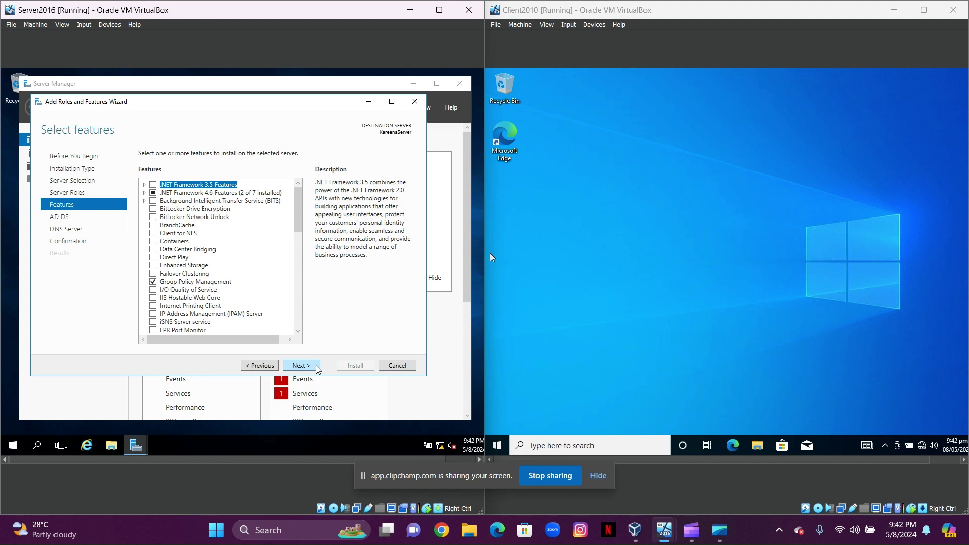
{"action": "left_click", "coordinate": [317, 367]}
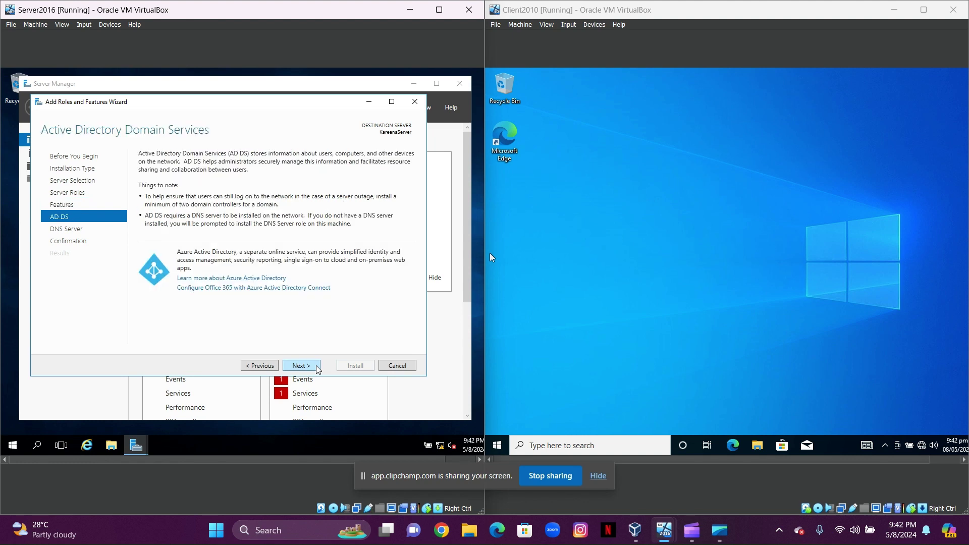
{"action": "left_click", "coordinate": [317, 367]}
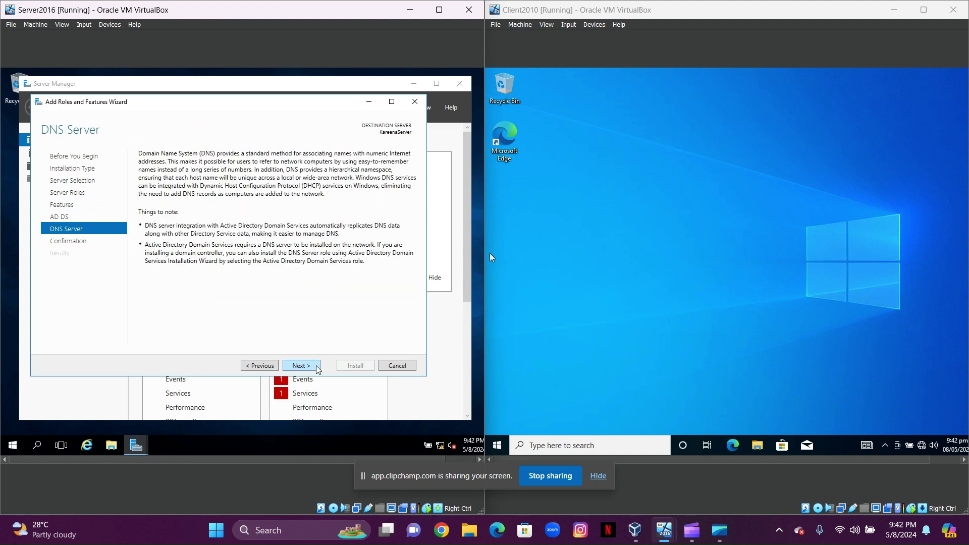
{"action": "left_click", "coordinate": [317, 367]}
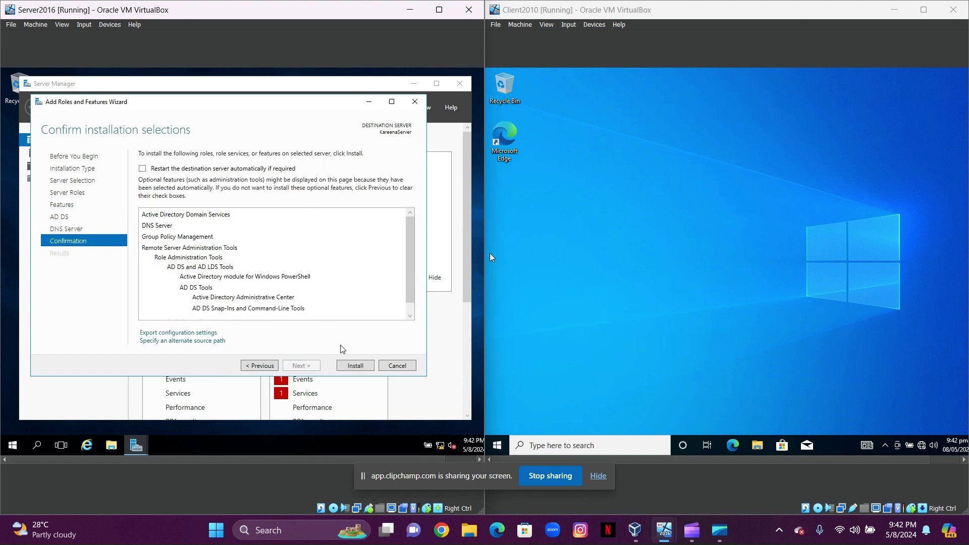
Install the AD DS and DNS Server roles, then check the post-deployment notifications
{"action": "left_click", "coordinate": [349, 366]}
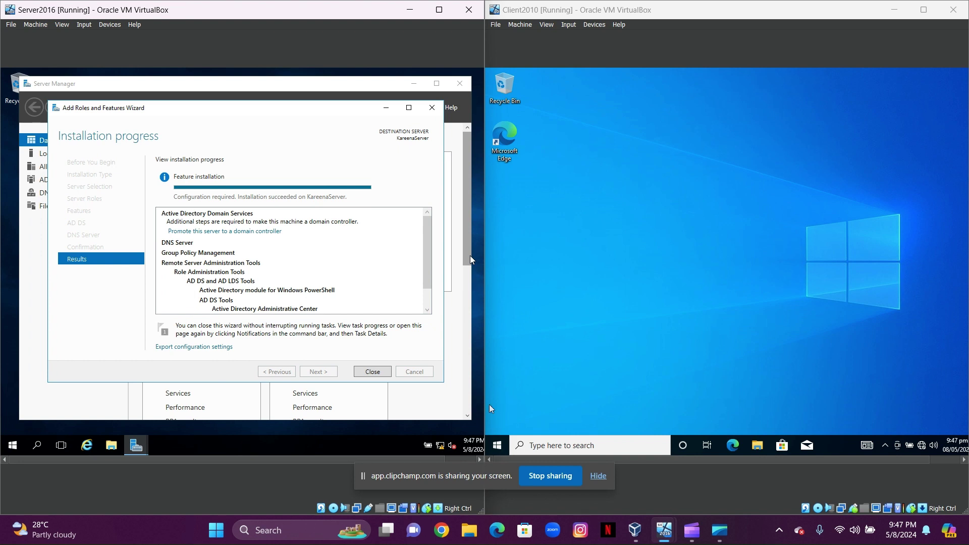
{"action": "left_click", "coordinate": [373, 373]}
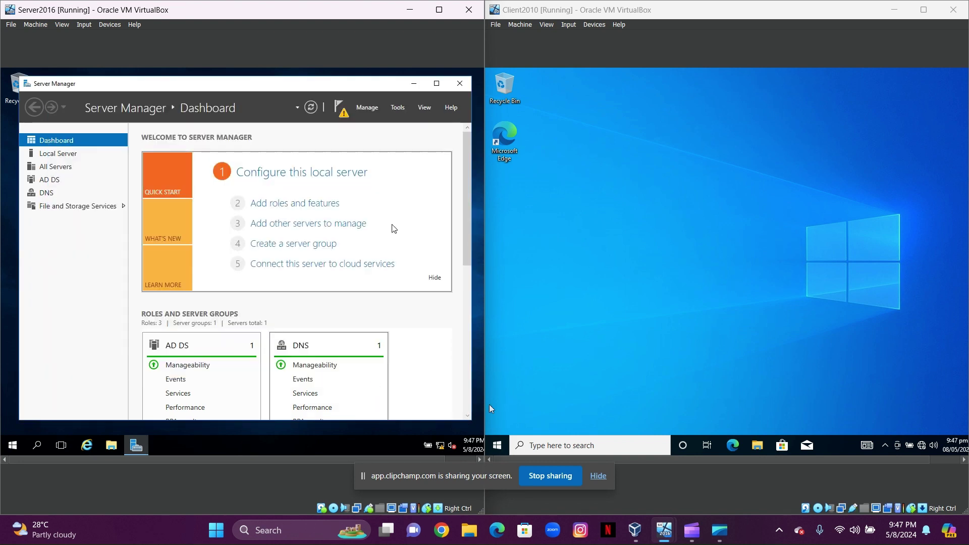
{"action": "left_click", "coordinate": [338, 108]}
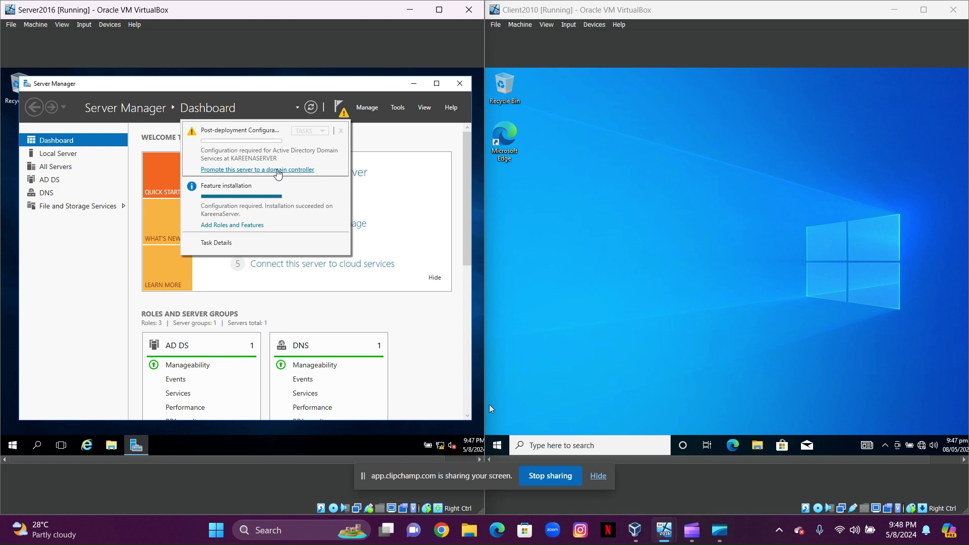
Promote the server, creating a new forest with root domain name KareenaR.com
{"action": "left_click", "coordinate": [278, 170]}
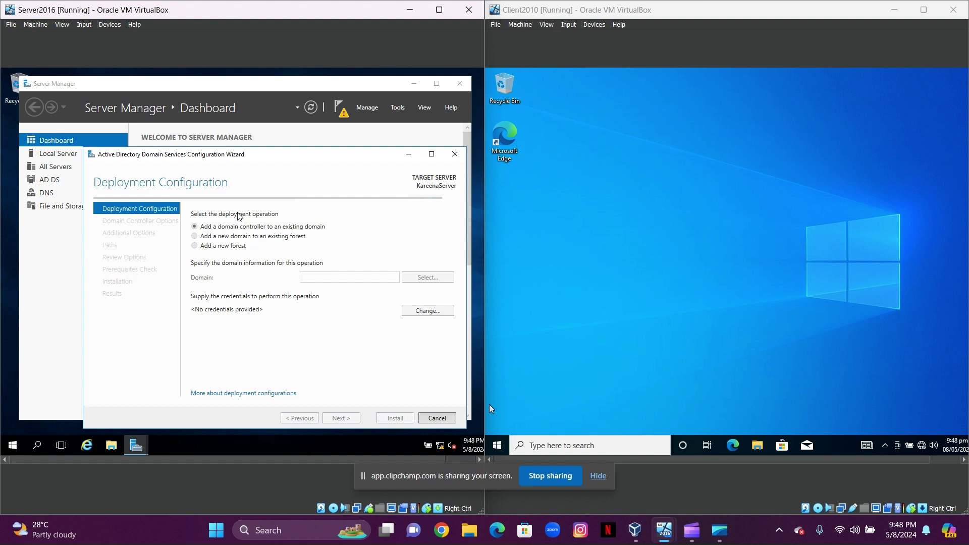
{"action": "left_click", "coordinate": [194, 246]}
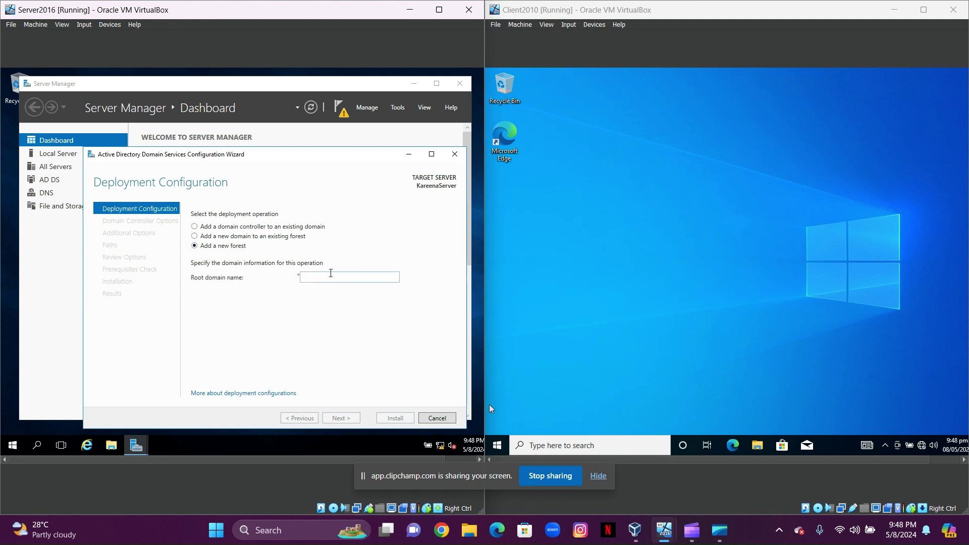
{"action": "left_click", "coordinate": [330, 274]}
{"action": "type", "text": "Ka"}
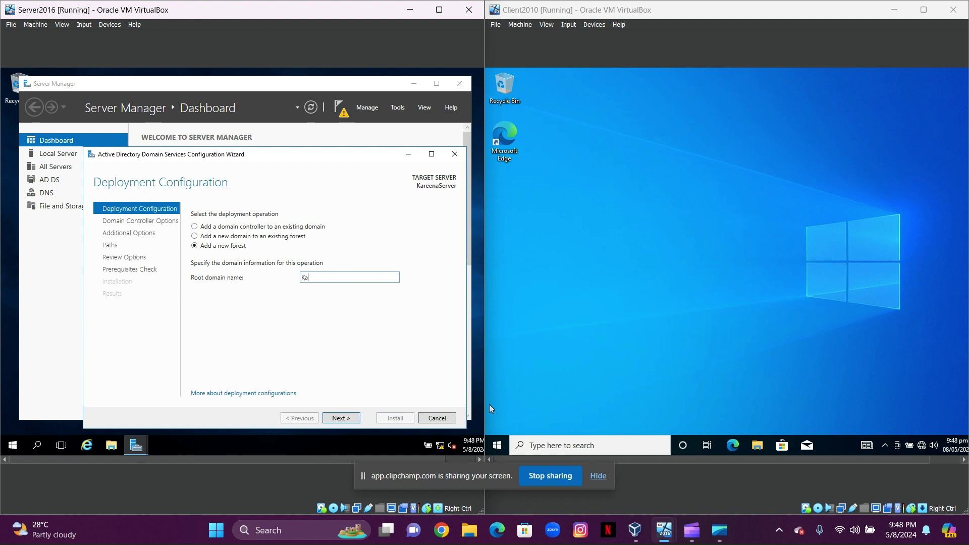
{"action": "type", "text": "reenaR.com"}
{"action": "left_click", "coordinate": [339, 419]}
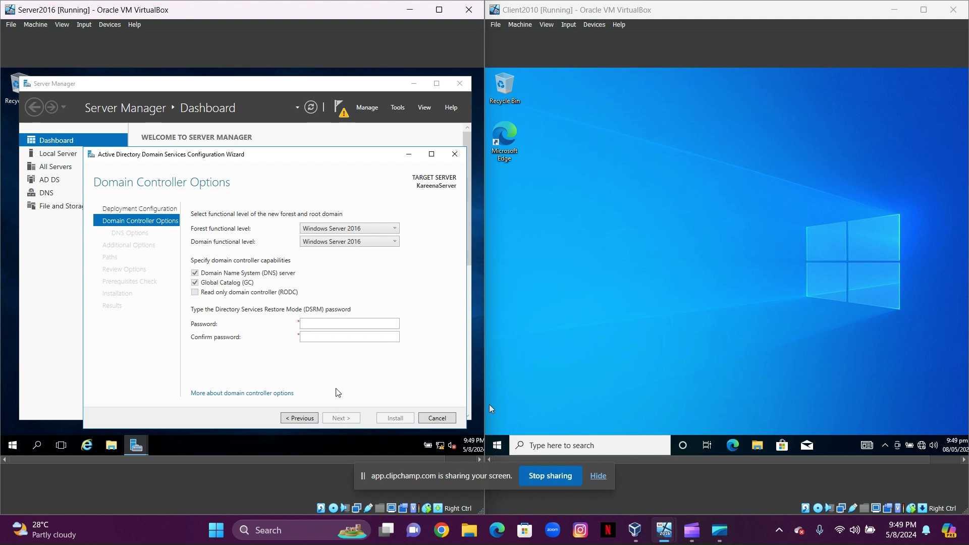
Enter and confirm the Directory Services Restore Mode password
{"action": "left_click", "coordinate": [344, 323]}
{"action": "type", "text": "••••••••••"}
{"action": "left_click", "coordinate": [342, 342]}
{"action": "type", "text": "•••••••••"}
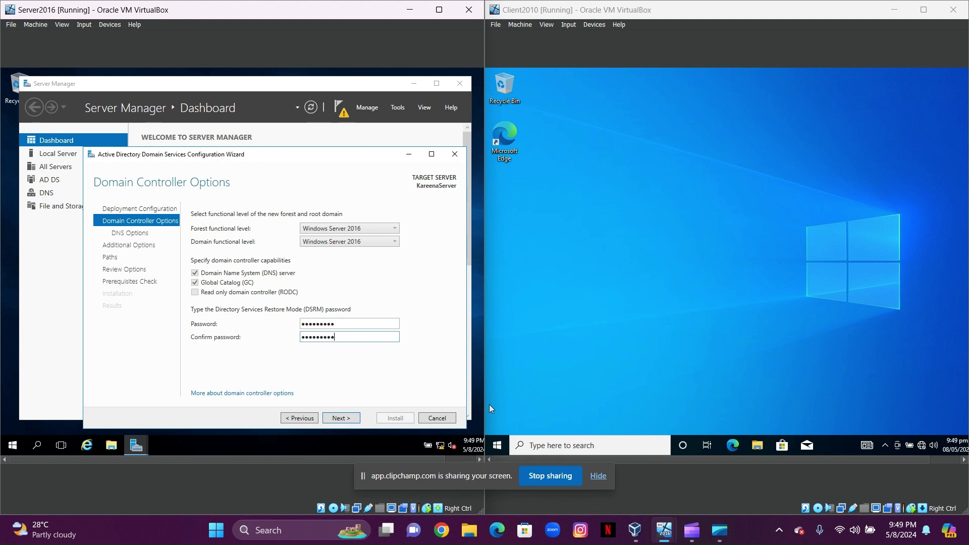
{"action": "left_click", "coordinate": [342, 419]}
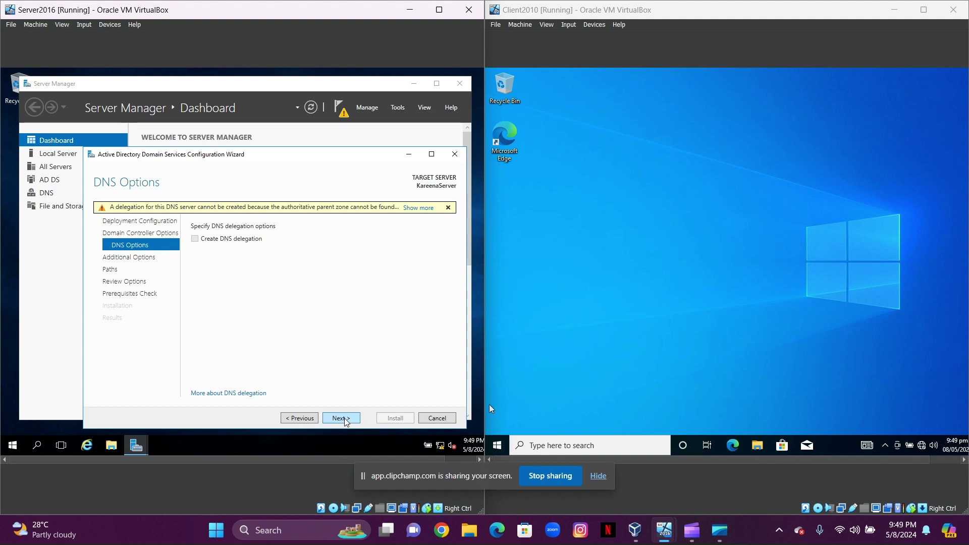
Accept the DNS options, NetBIOS name KAREENAR, and default database, log and SYSVOL paths
{"action": "left_click", "coordinate": [347, 421]}
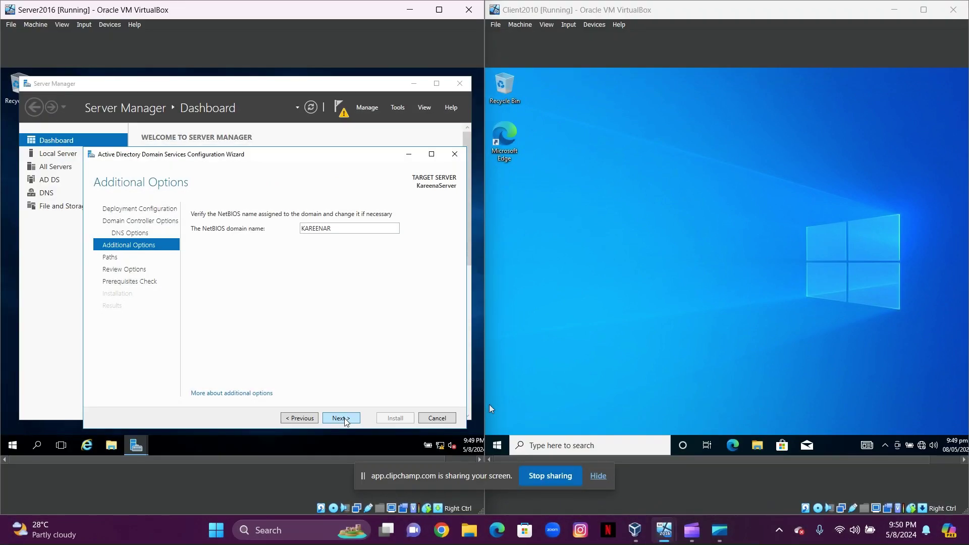
{"action": "left_click", "coordinate": [346, 421]}
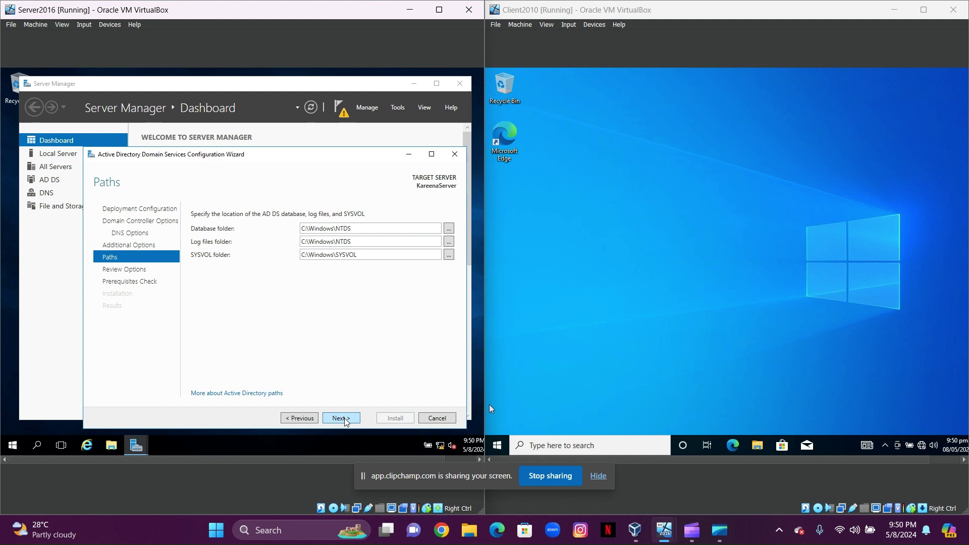
{"action": "left_click", "coordinate": [345, 419]}
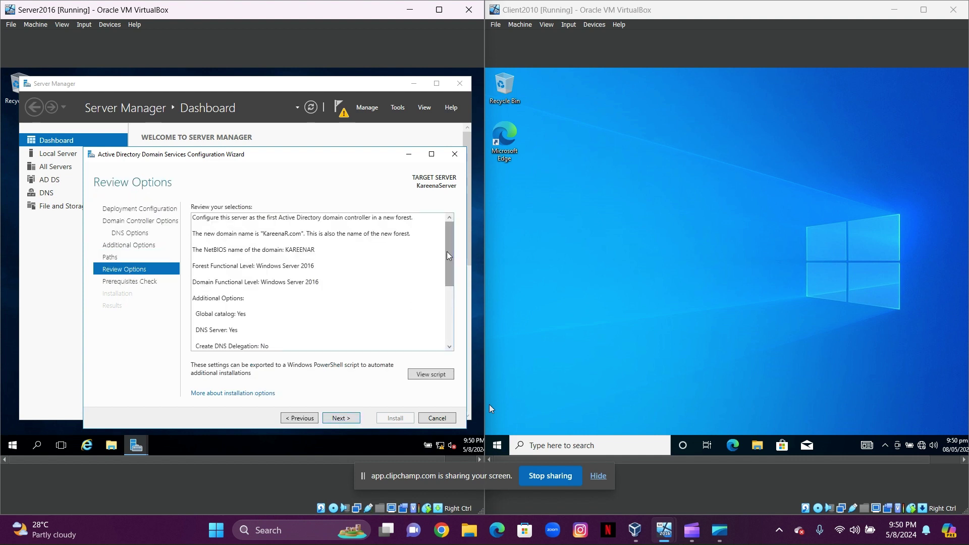
Review the options, pass the prerequisites check and install AD DS
{"action": "left_click_drag", "start_coordinate": [448, 256], "coordinate": [433, 368]}
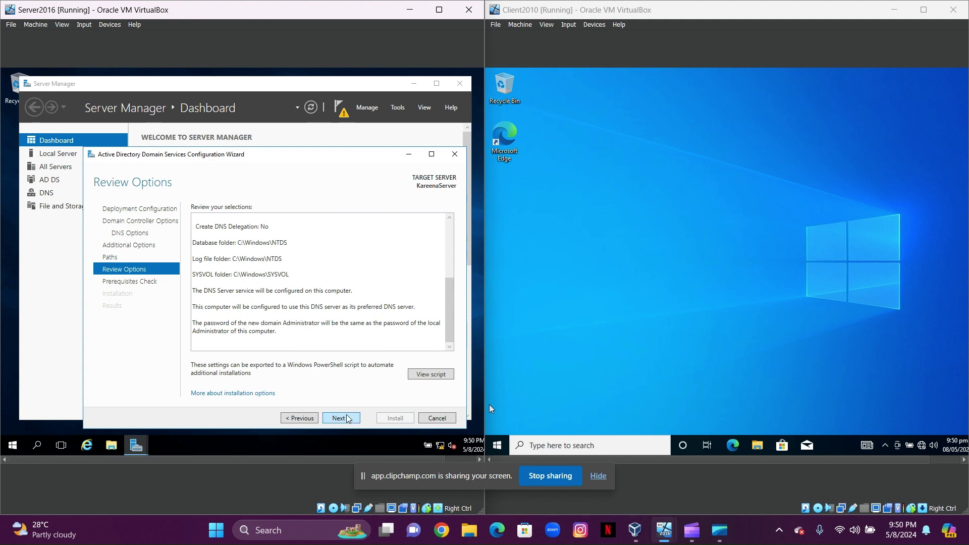
{"action": "left_click", "coordinate": [348, 419]}
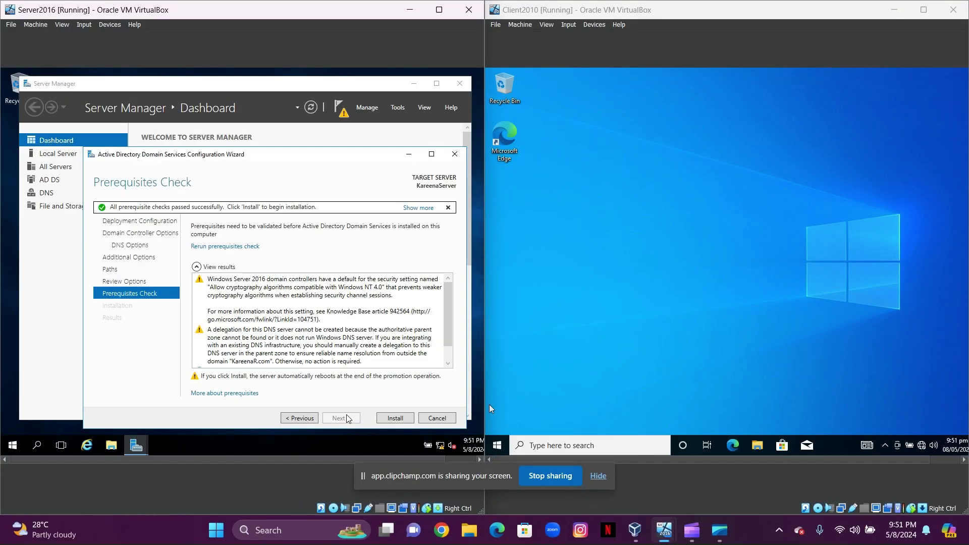
{"action": "left_click", "coordinate": [395, 418]}
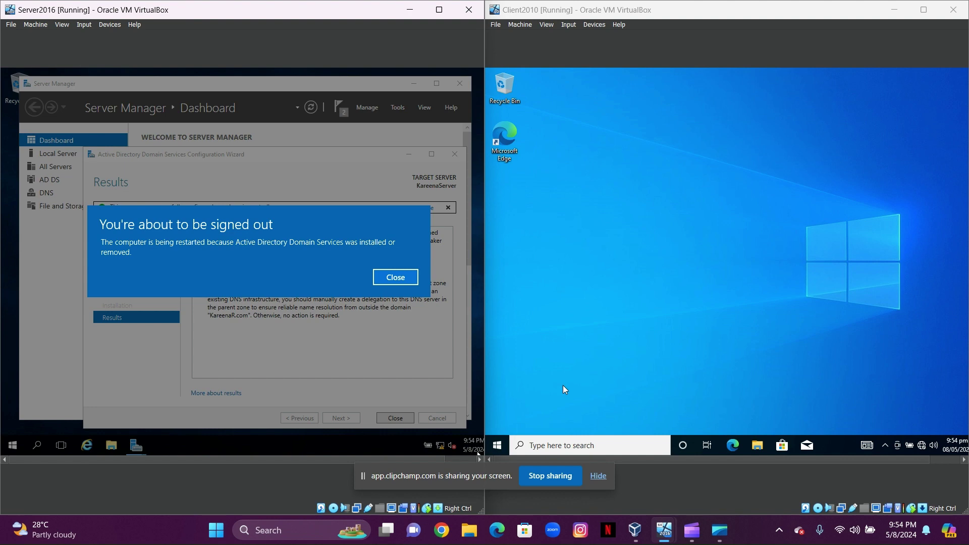
Dismiss the sign-out notice and, after the restart, sign in with the domain Administrator password
{"action": "left_click", "coordinate": [382, 279]}
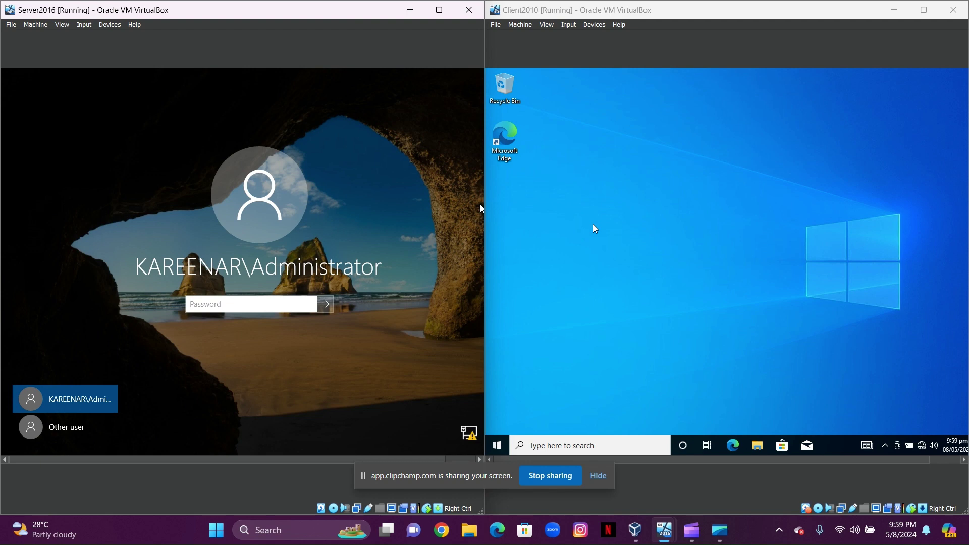
{"action": "left_click", "coordinate": [226, 306]}
{"action": "type", "text": "P•••••"}
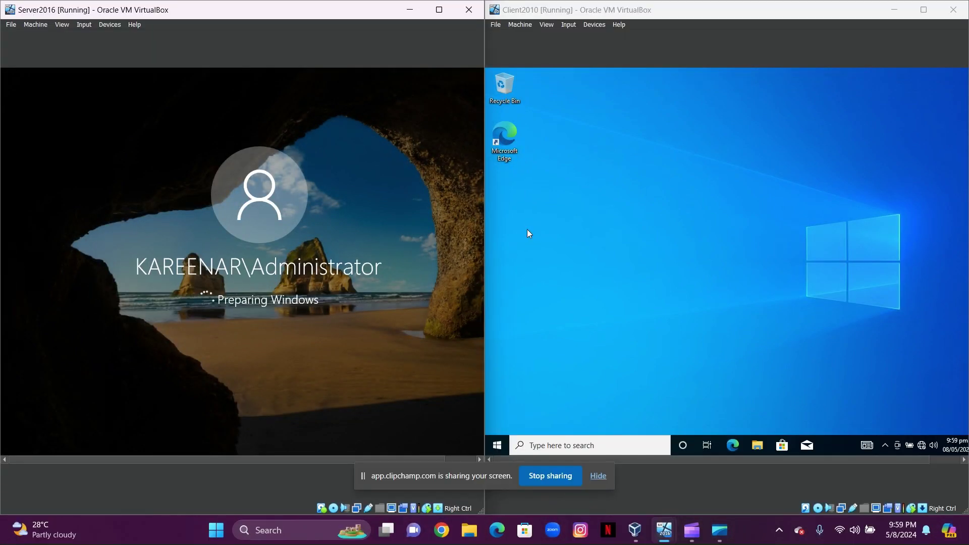
On the Windows 10 client, open This PC's System properties showing KareenaClient in WORKGROUP
{"action": "left_click", "coordinate": [762, 451]}
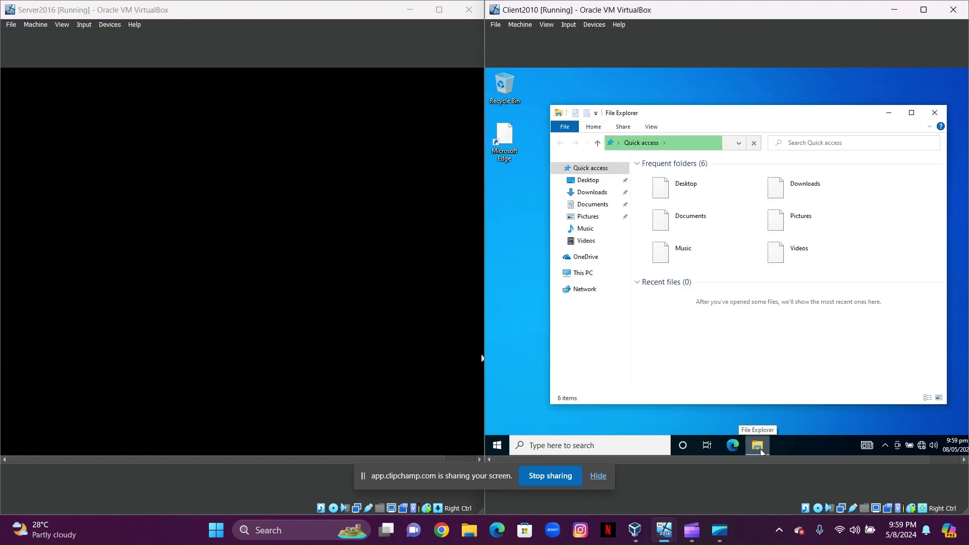
{"action": "left_click", "coordinate": [591, 277]}
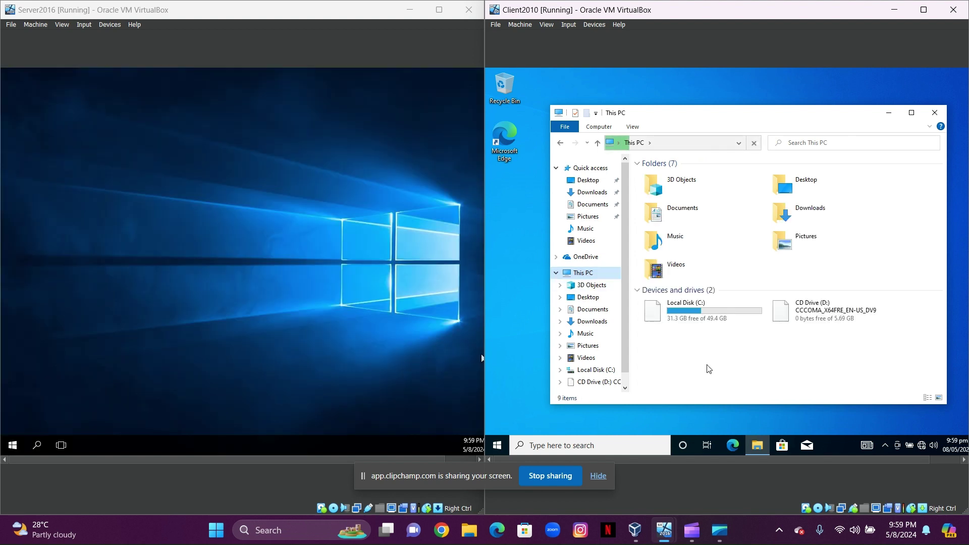
{"action": "right_click", "coordinate": [714, 349]}
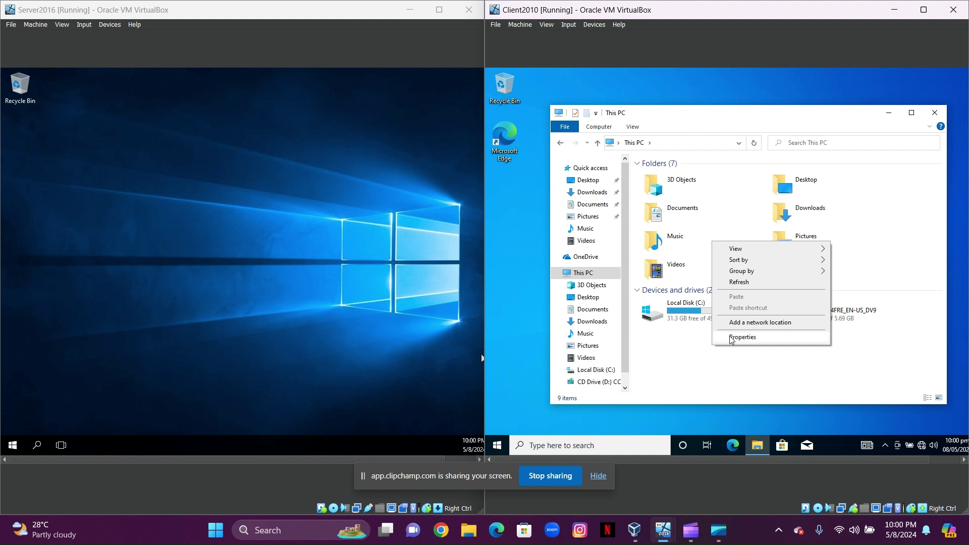
{"action": "left_click", "coordinate": [734, 338]}
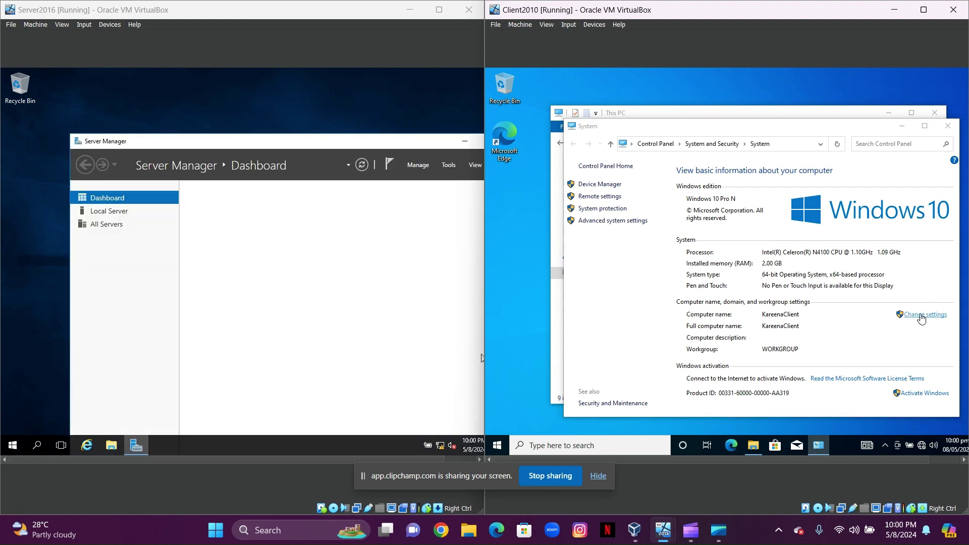
Change the client's membership from workgroup to the domain KareenaR.com
{"action": "left_click", "coordinate": [922, 316]}
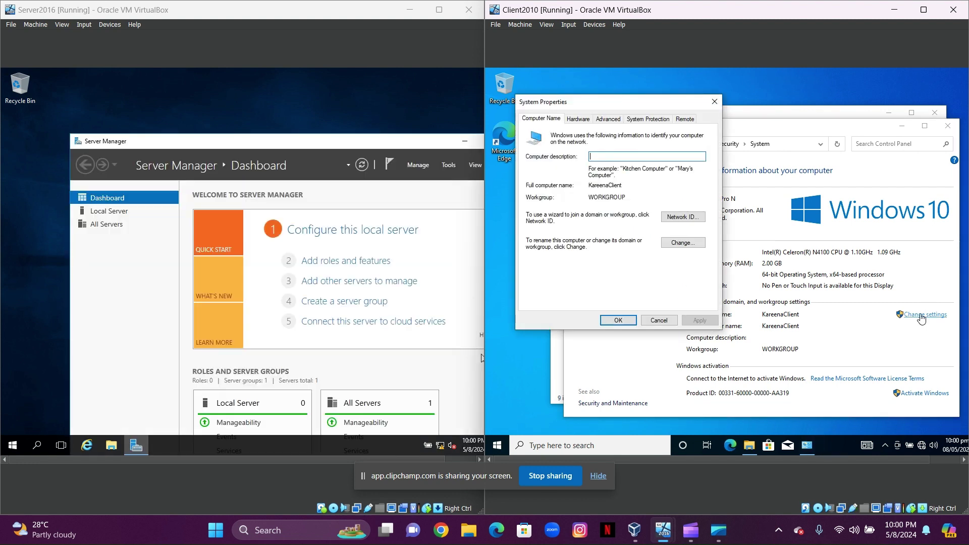
{"action": "left_click", "coordinate": [671, 242]}
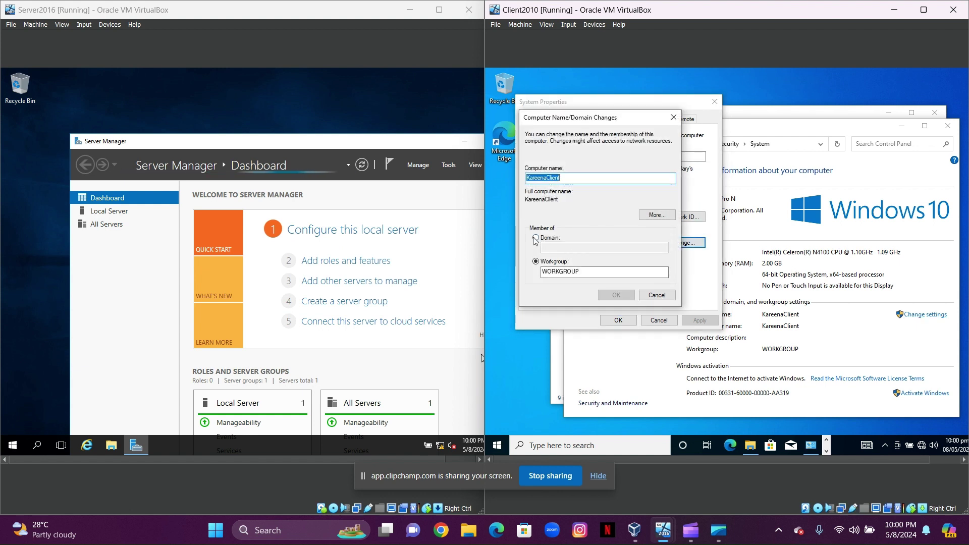
{"action": "left_click", "coordinate": [536, 239]}
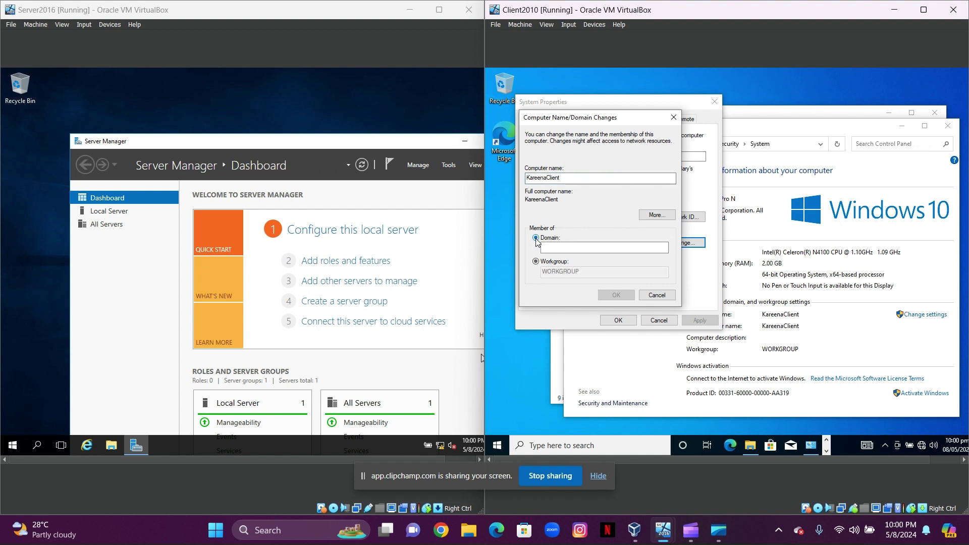
{"action": "left_click", "coordinate": [561, 247]}
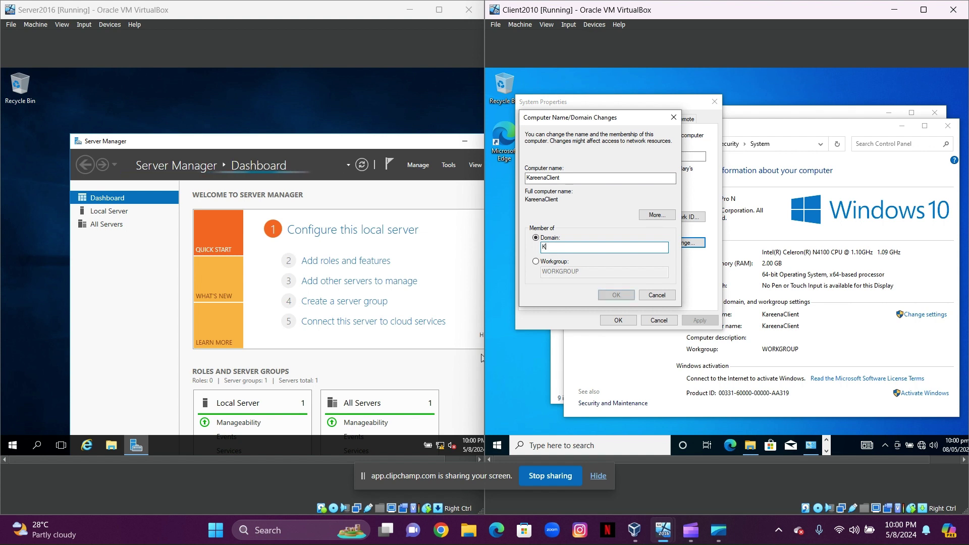
{"action": "type", "text": "Kareena"}
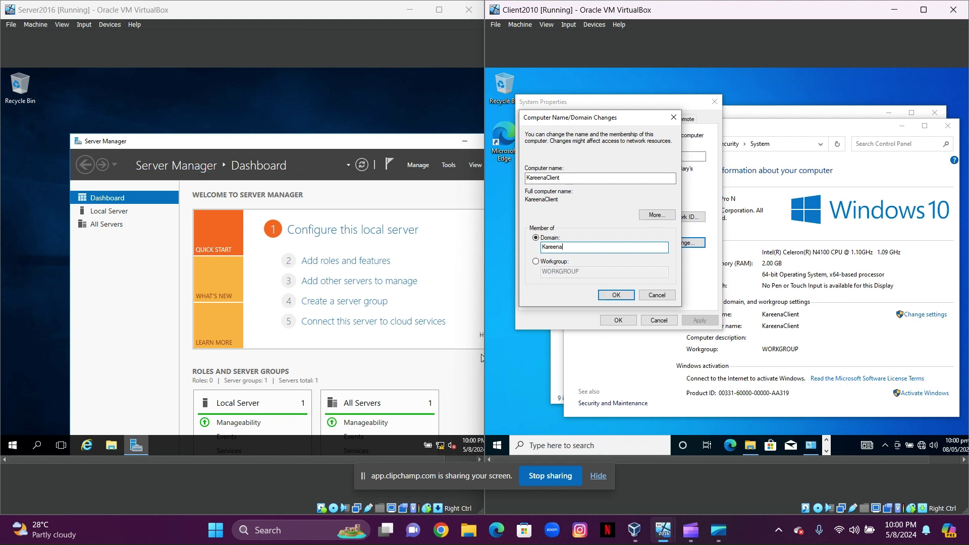
{"action": "type", "text": "R.com"}
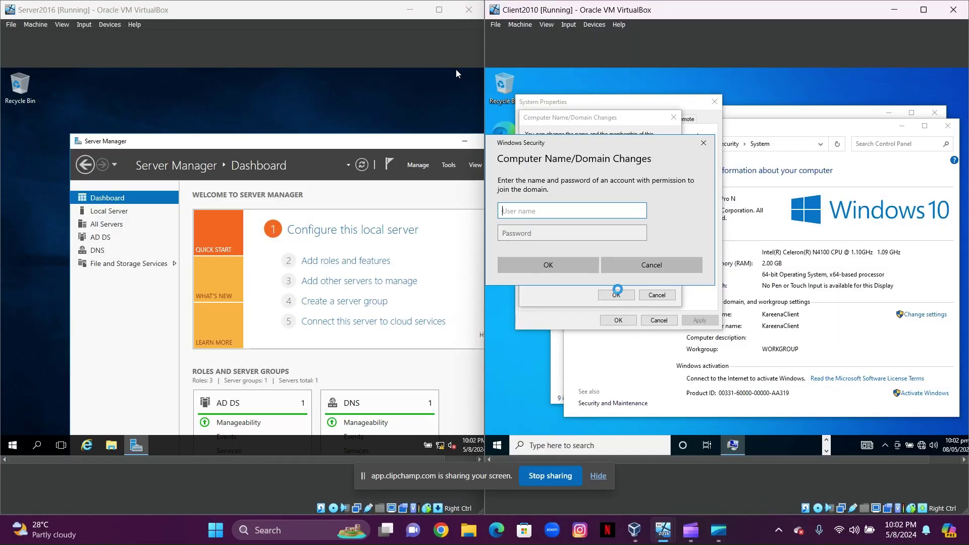
Authorize the domain join with the Administrator account and its password
{"action": "left_click_drag", "start_coordinate": [663, 150], "coordinate": [825, 188]}
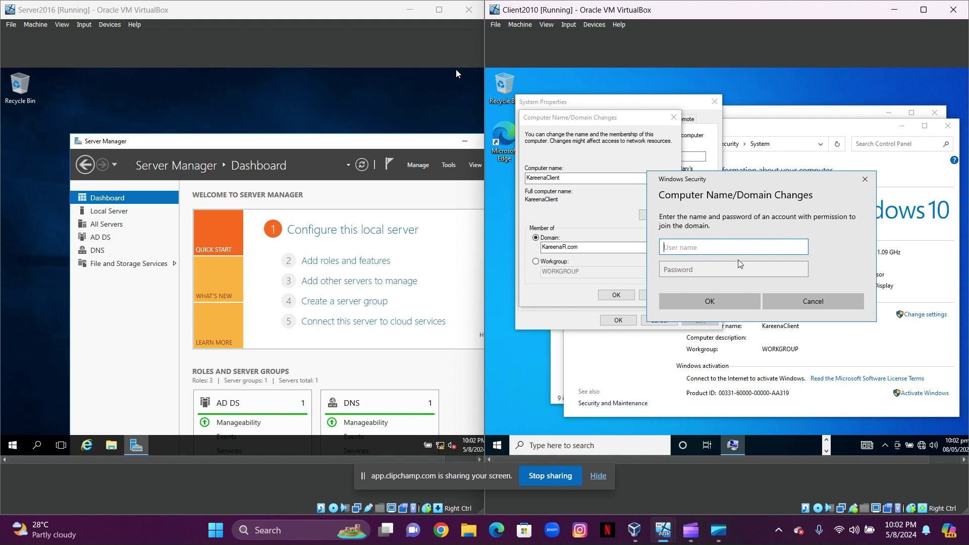
{"action": "type", "text": "Administrator"}
{"action": "left_click", "coordinate": [736, 273]}
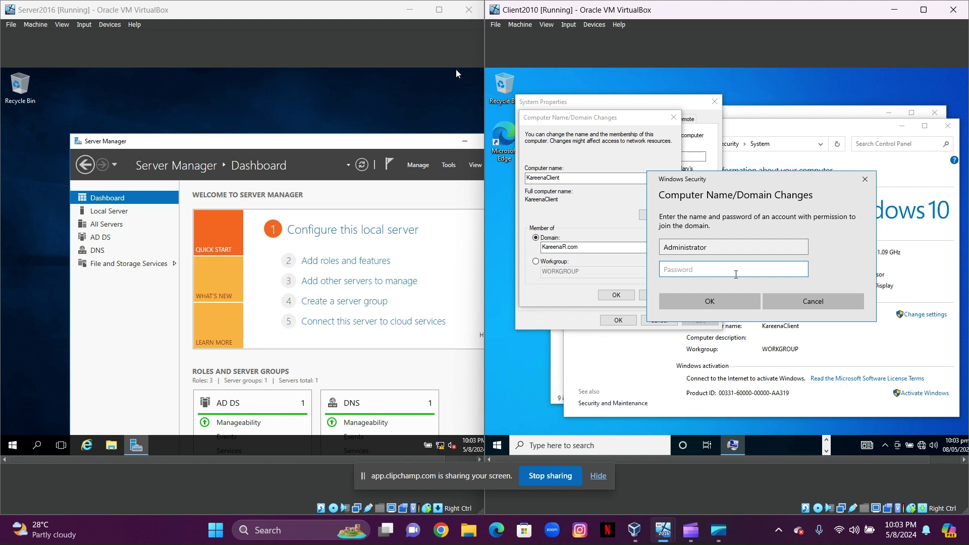
{"action": "type", "text": "Password1"}
{"action": "left_click", "coordinate": [716, 305]}
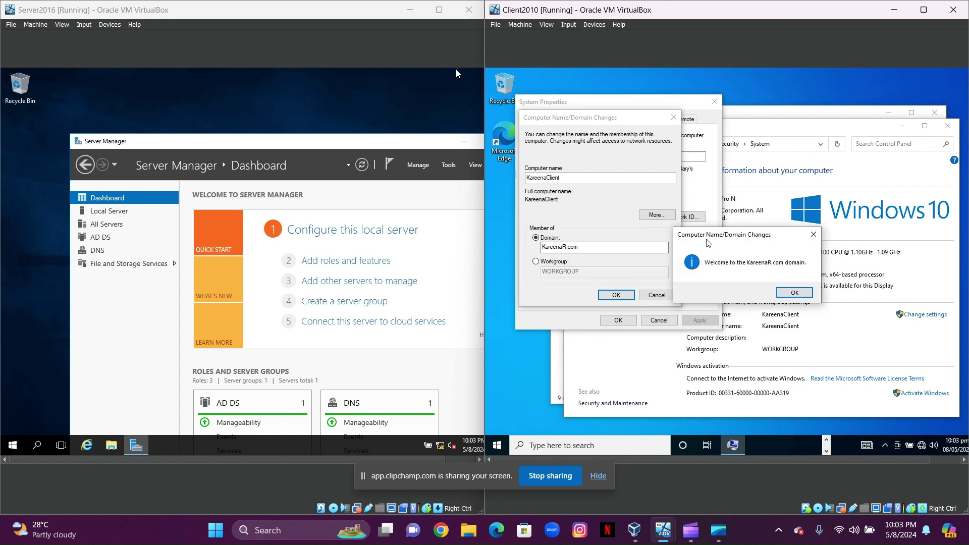
Acknowledge the KareenaR.com welcome and restart notices, close System Properties, and restart the client now
{"action": "left_click", "coordinate": [787, 292]}
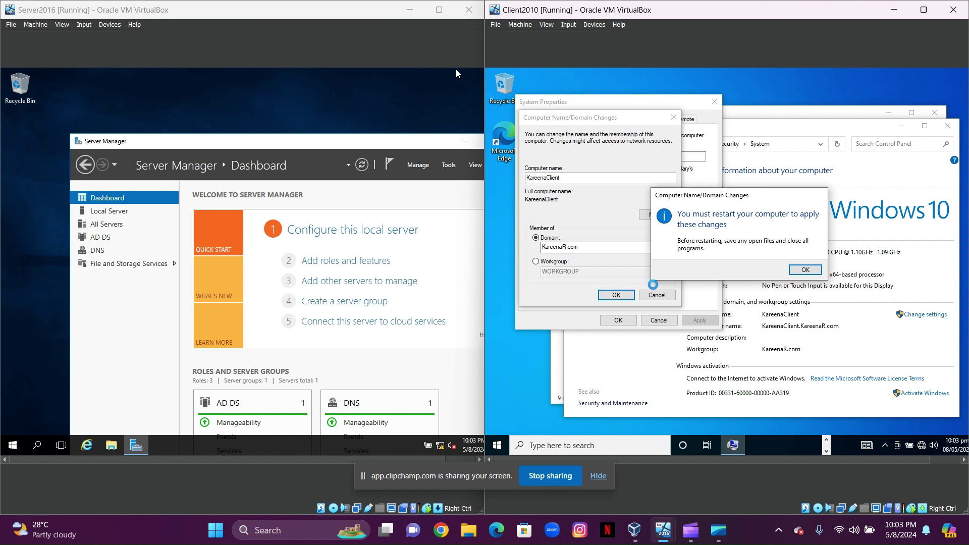
{"action": "left_click", "coordinate": [805, 270]}
{"action": "left_click", "coordinate": [618, 320]}
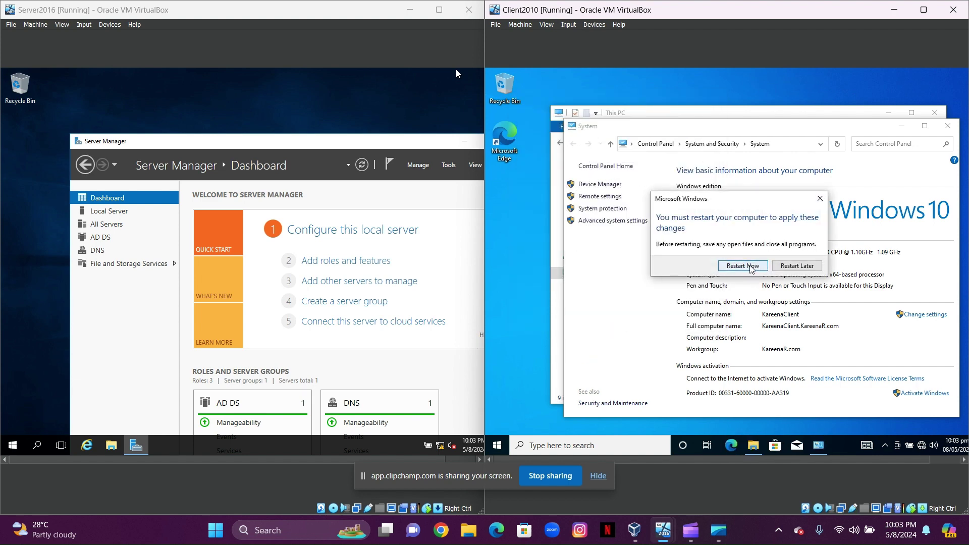
{"action": "left_click", "coordinate": [747, 267]}
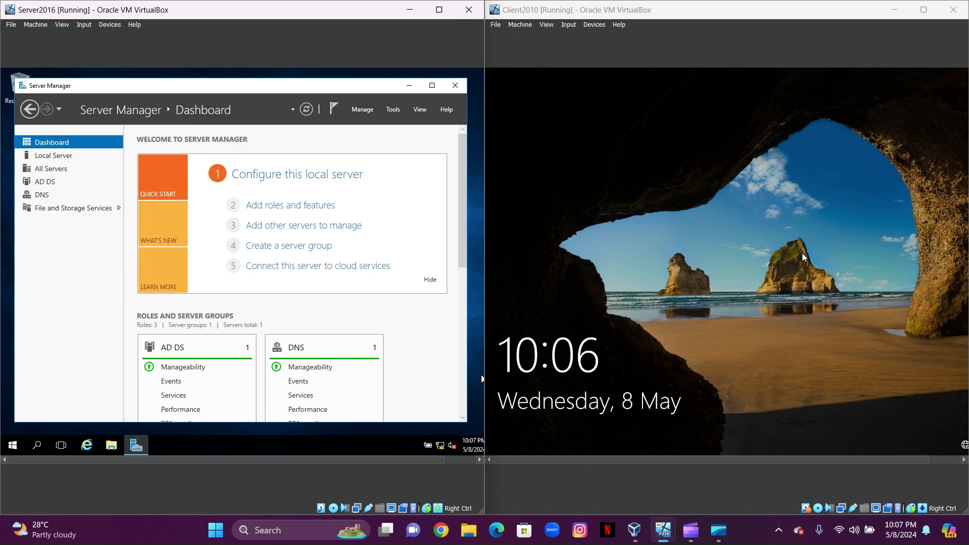
Sign in as Other user with KAREENA\Administrator and its password
{"action": "left_click", "coordinate": [804, 257]}
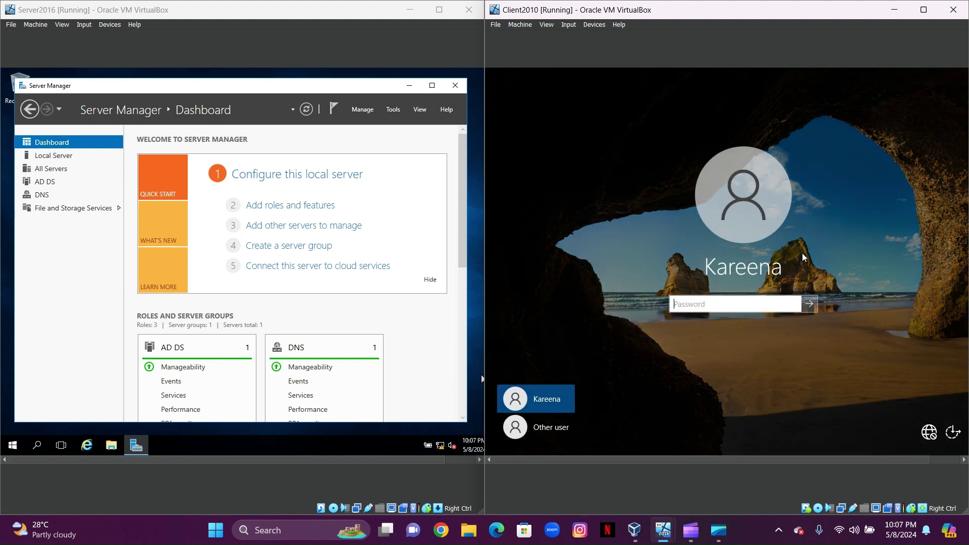
{"action": "left_click", "coordinate": [563, 432]}
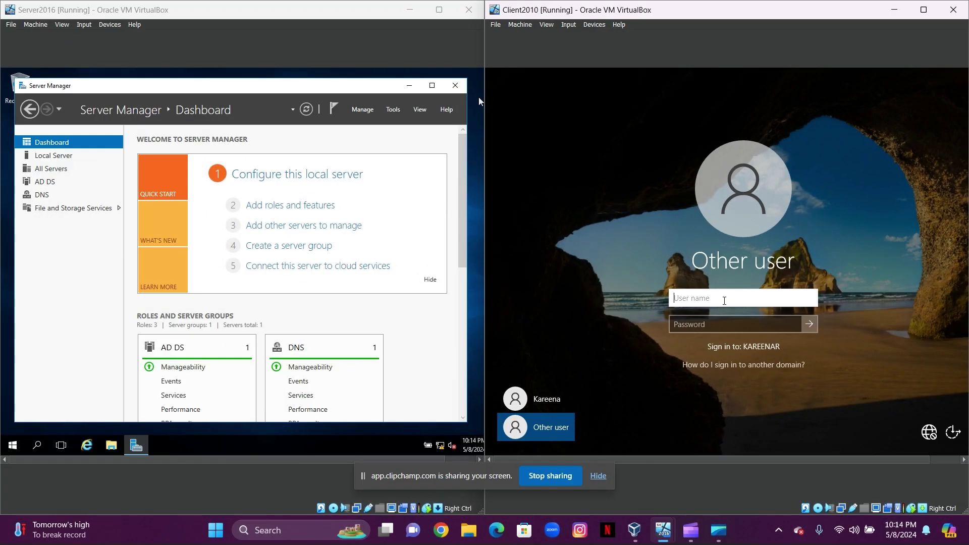
{"action": "type", "text": "KAREENA\\"}
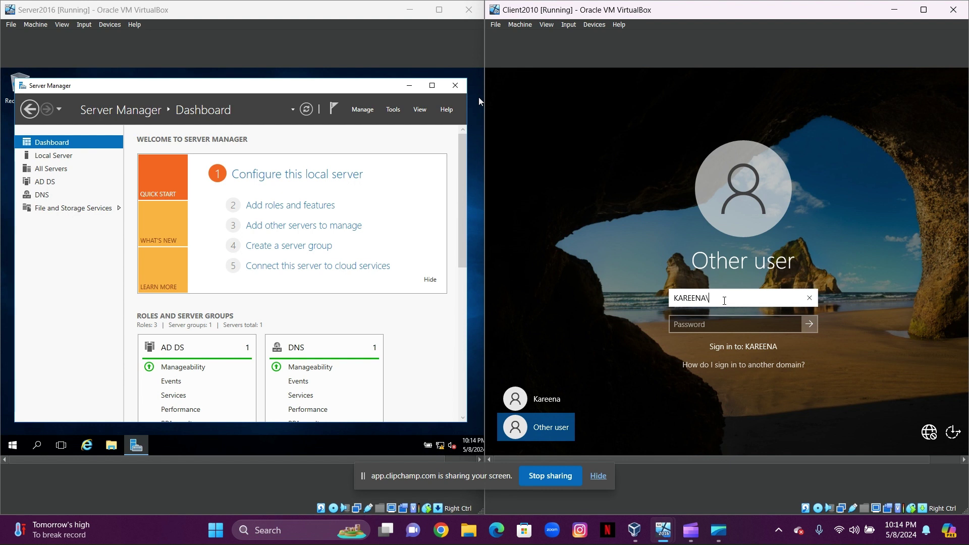
{"action": "type", "text": "Administr"}
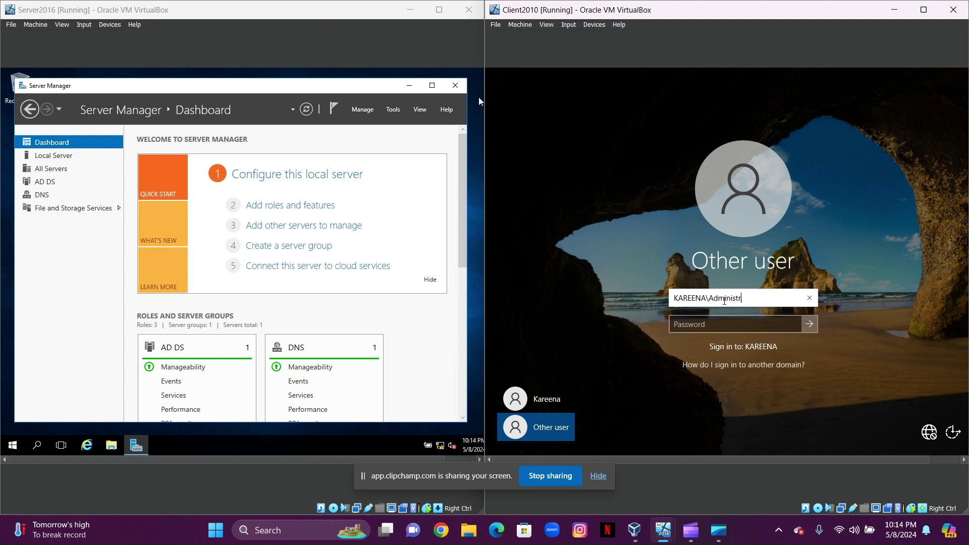
{"action": "type", "text": "ator"}
{"action": "left_click", "coordinate": [731, 319]}
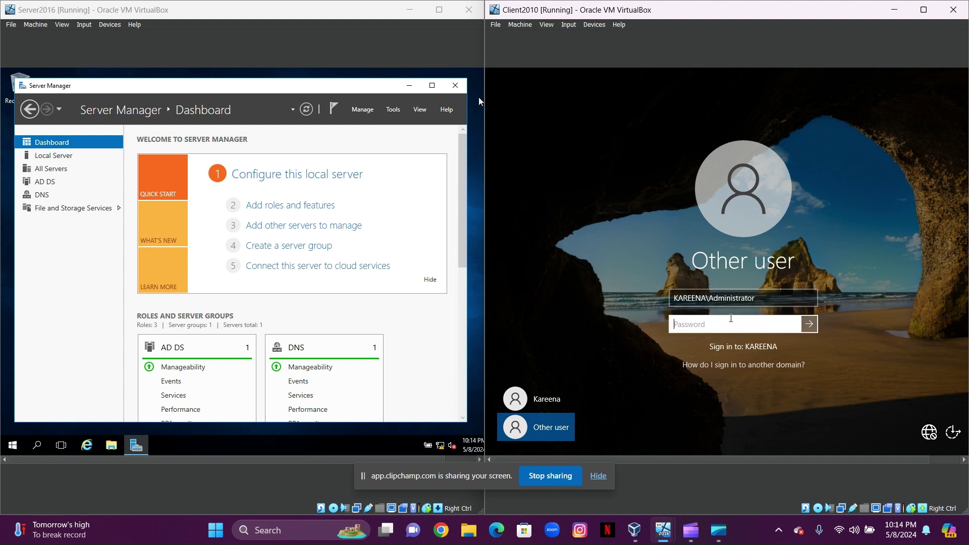
{"action": "type", "text": "P•••••"}
{"action": "key", "text": "Return"}
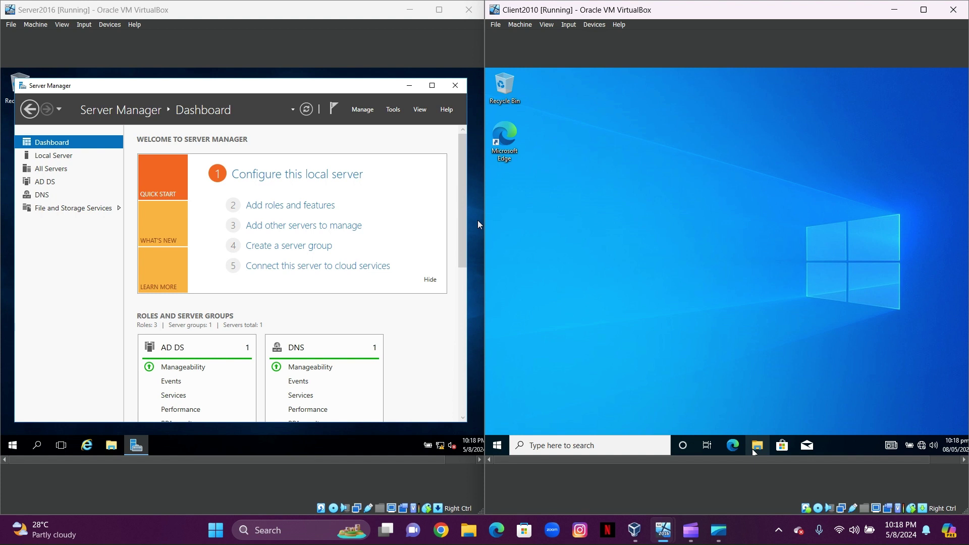
Check This PC's system properties show domain KareenaR.com, then switch to the server VM
{"action": "left_click", "coordinate": [754, 451]}
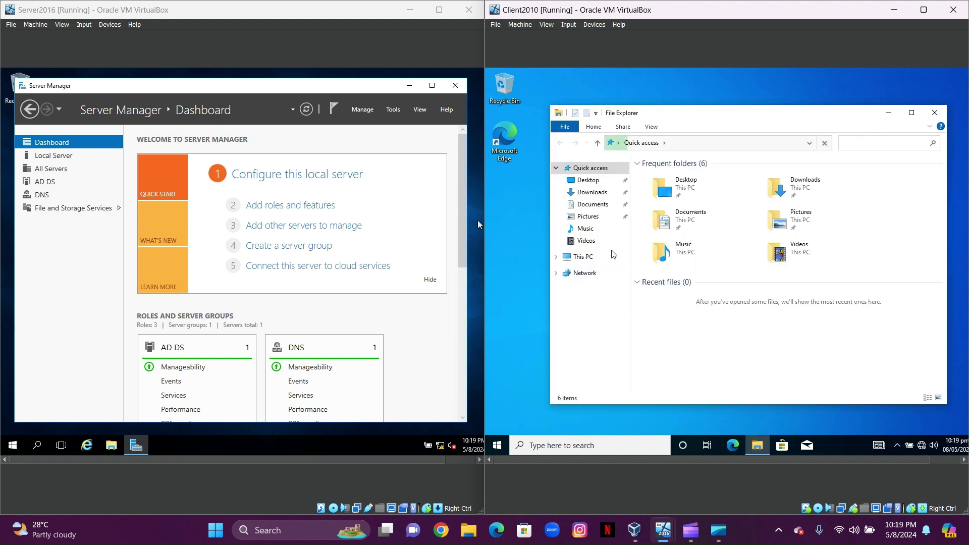
{"action": "left_click", "coordinate": [600, 258]}
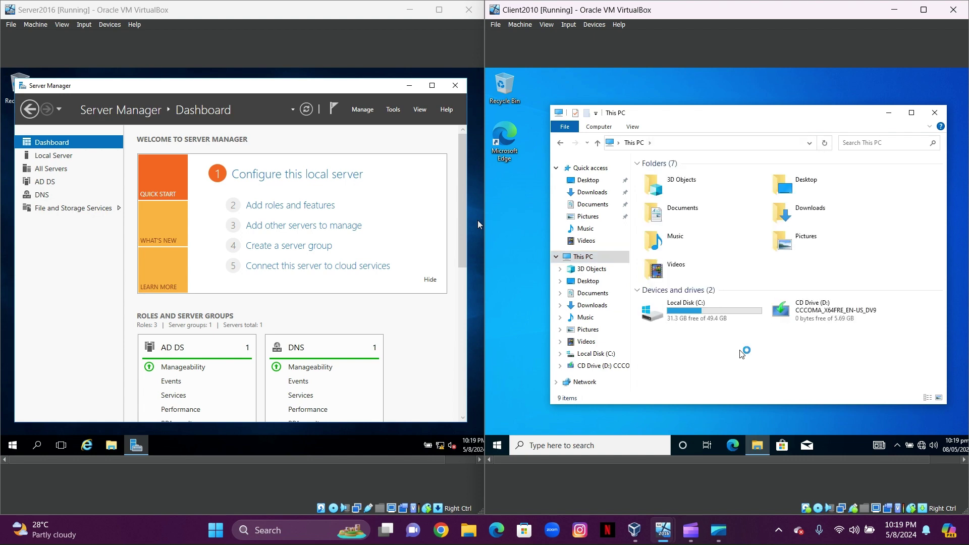
{"action": "right_click", "coordinate": [742, 354]}
{"action": "left_click", "coordinate": [765, 341]}
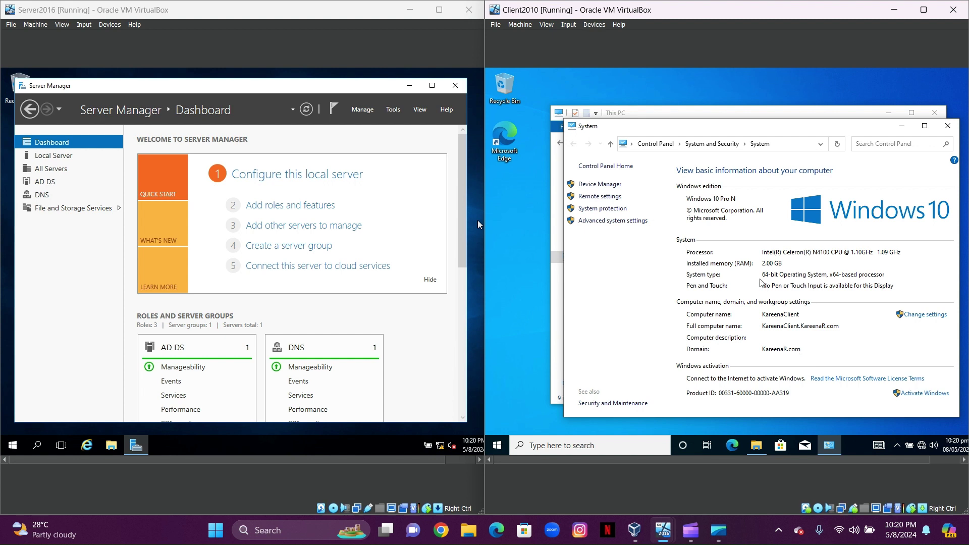
{"action": "left_click", "coordinate": [404, 85]}
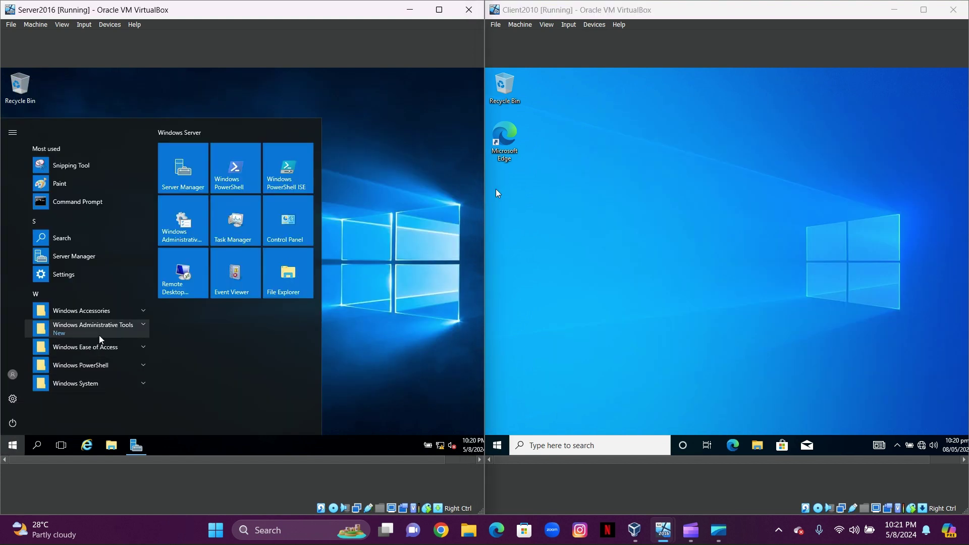
Open Active Directory Users and Computers and right-click KAREENACLIENT in the KareenaR.com Computers container
{"action": "left_click", "coordinate": [144, 326]}
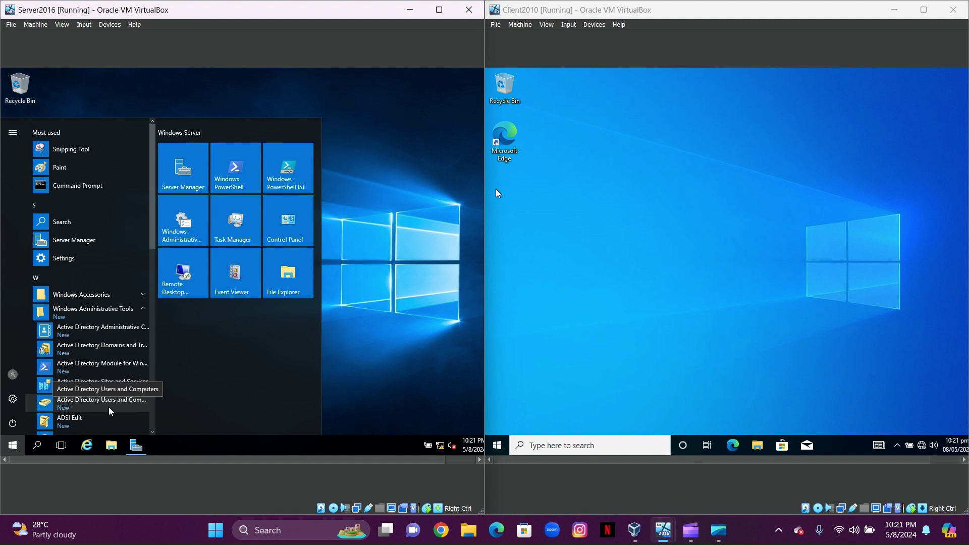
{"action": "left_click", "coordinate": [110, 404]}
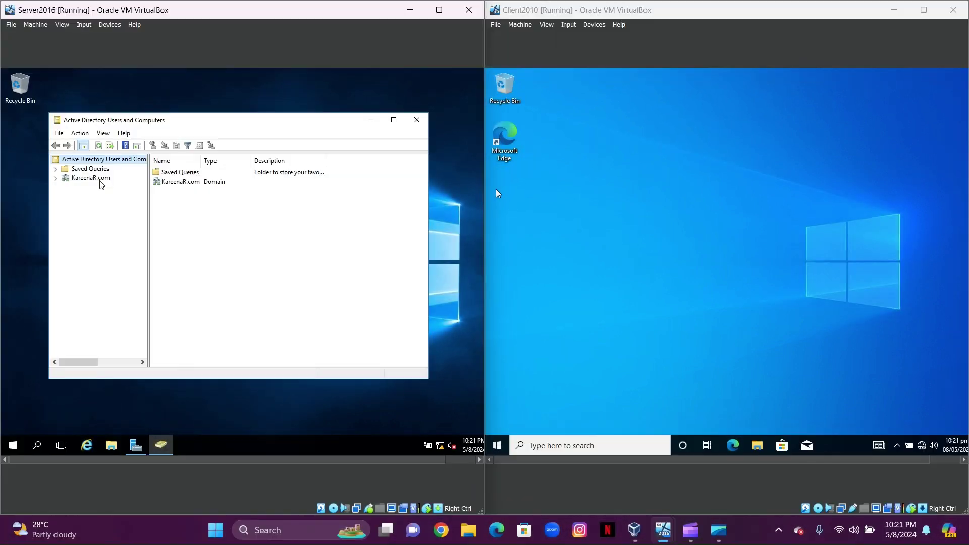
{"action": "left_click", "coordinate": [100, 180]}
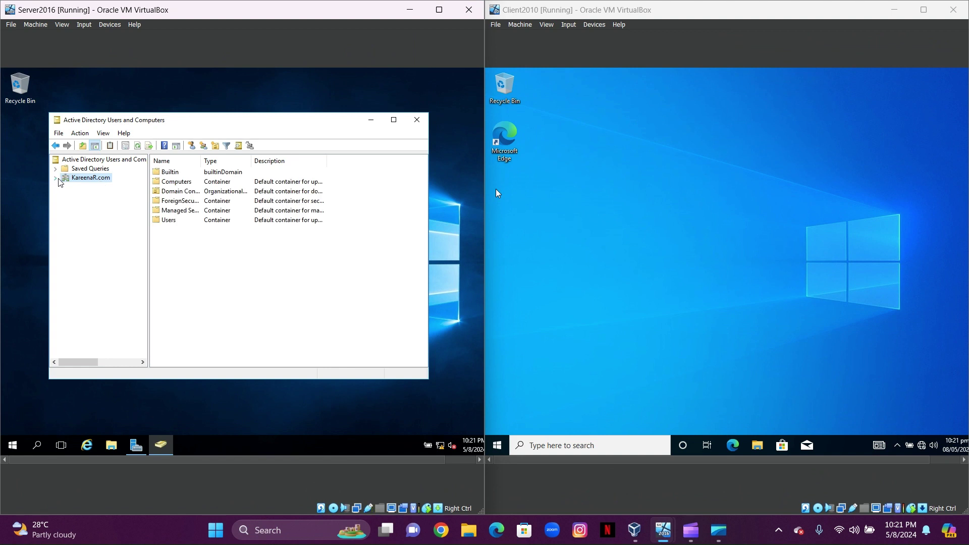
{"action": "left_click", "coordinate": [55, 178]}
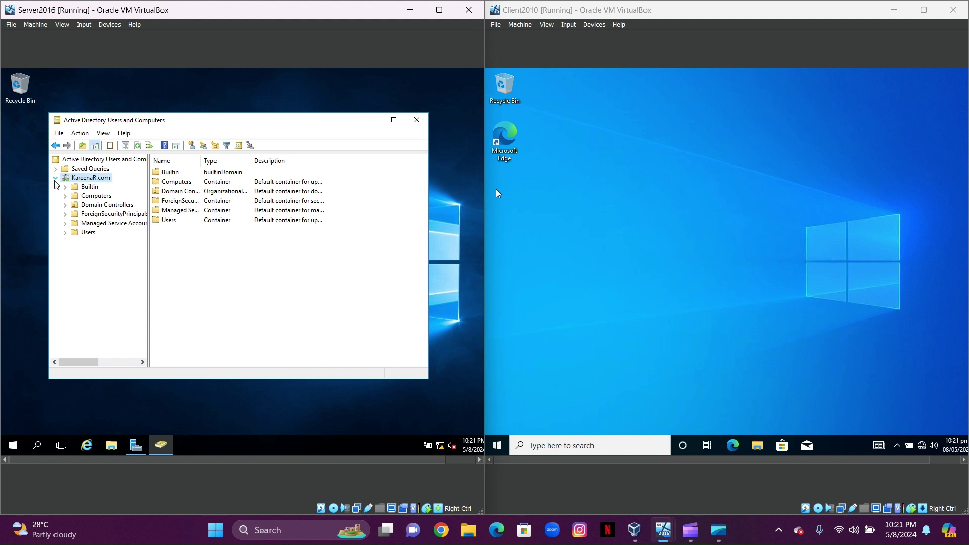
{"action": "left_click", "coordinate": [96, 195]}
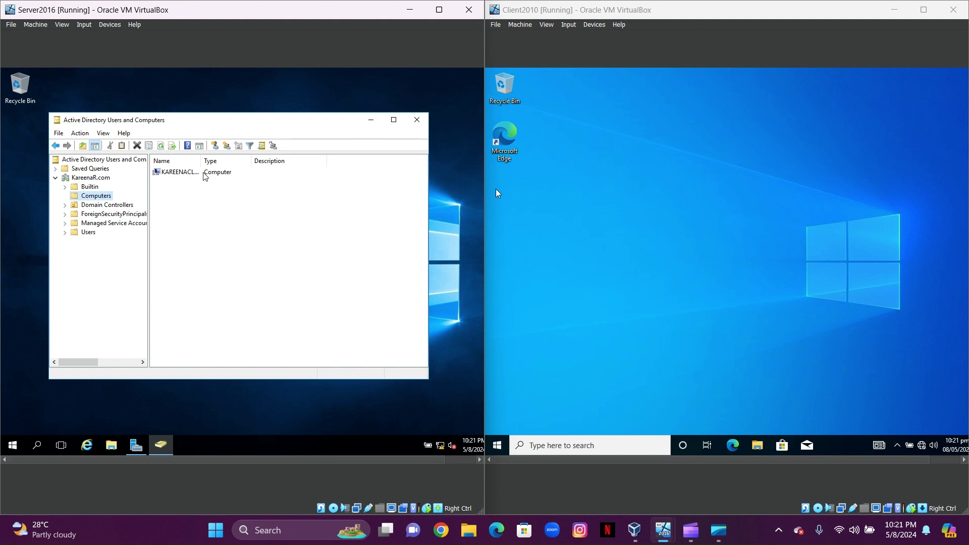
{"action": "left_click", "coordinate": [176, 176]}
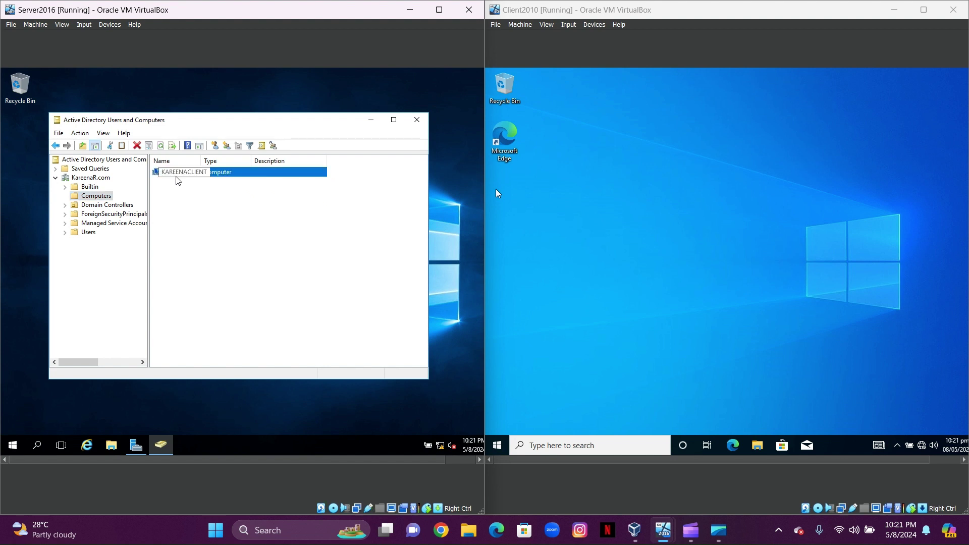
{"action": "right_click", "coordinate": [177, 177]}
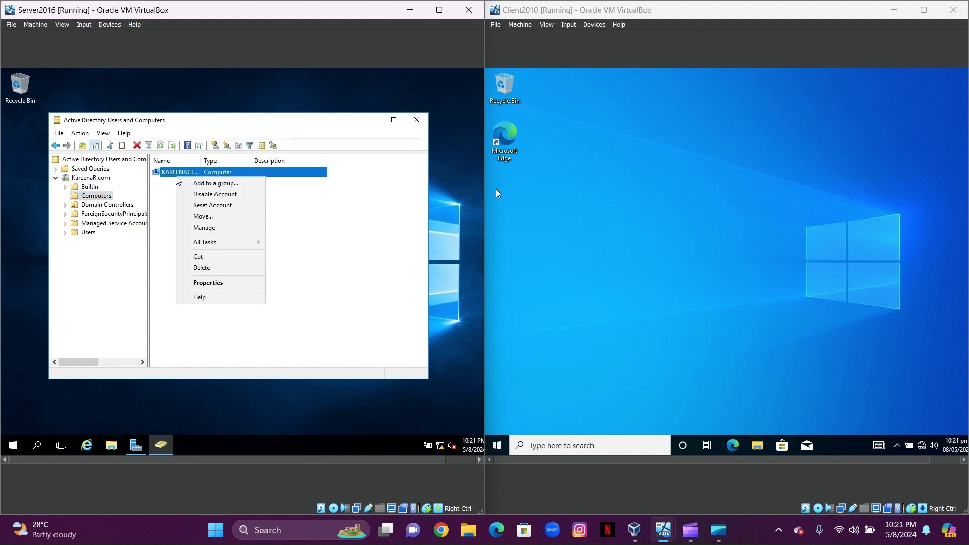
Set KAREENACLIENT's Delegation to 'Trust this computer for delegation to any service (Kerberos only)', then close the console
{"action": "left_click", "coordinate": [191, 282]}
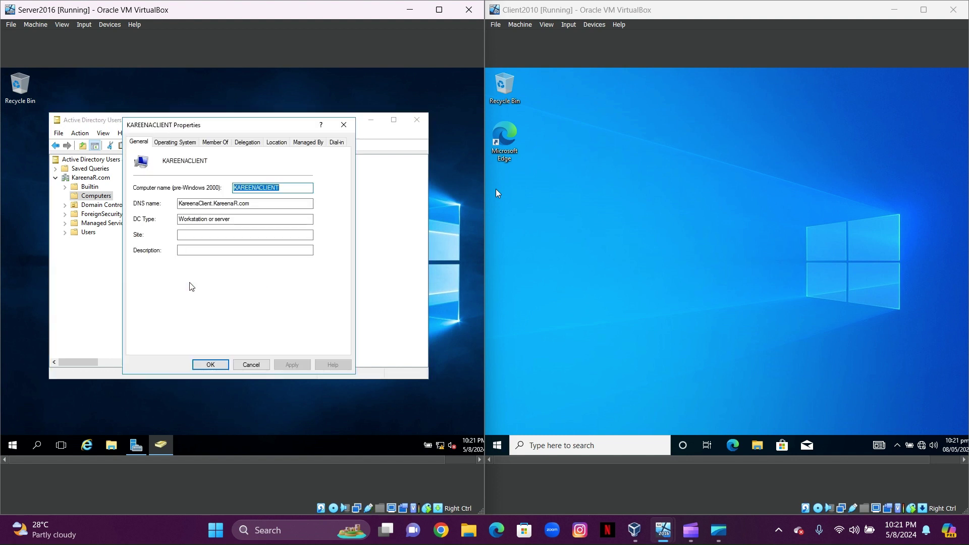
{"action": "left_click", "coordinate": [246, 143]}
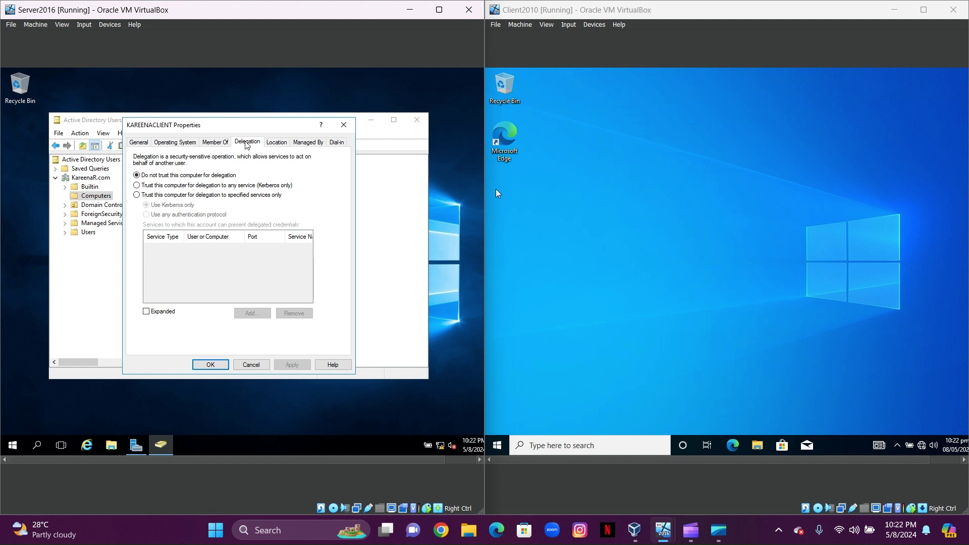
{"action": "left_click", "coordinate": [137, 187]}
{"action": "left_click", "coordinate": [291, 365]}
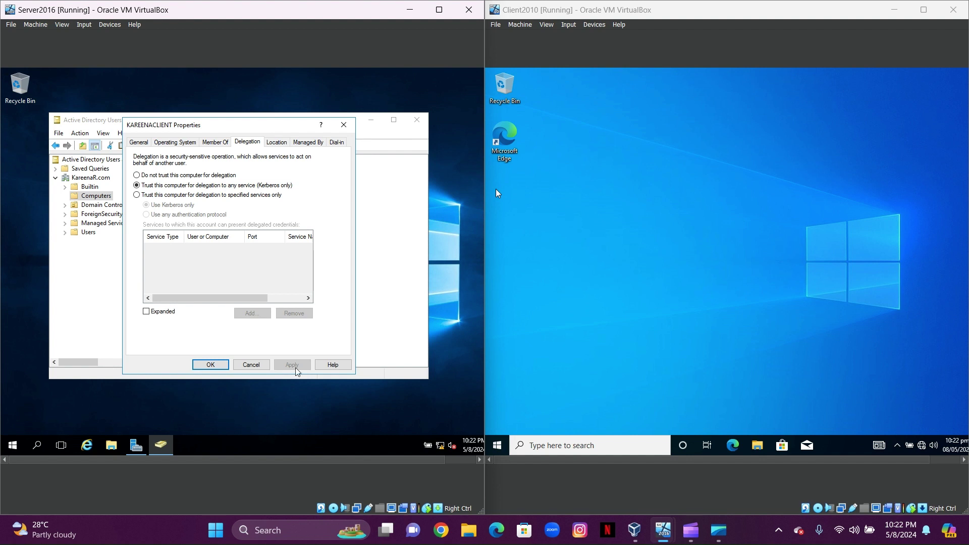
{"action": "left_click", "coordinate": [211, 365]}
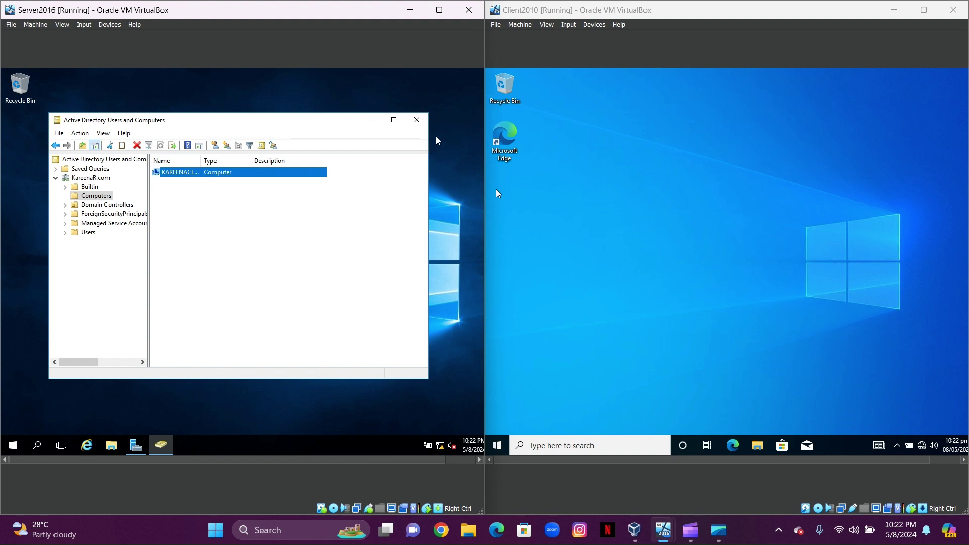
{"action": "left_click", "coordinate": [417, 120]}
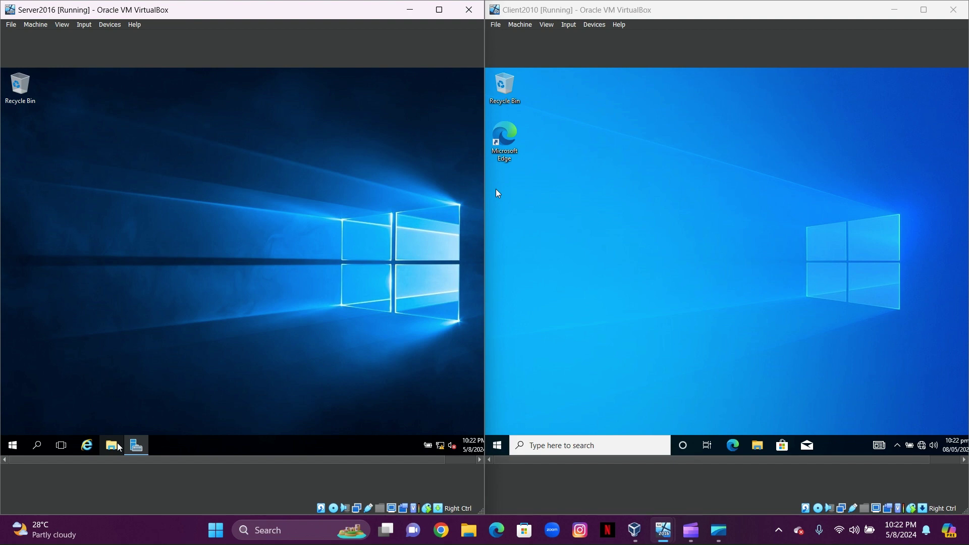
Create a new folder named Home_Folder on the server's Local Disk (C:)
{"action": "left_click", "coordinate": [112, 444]}
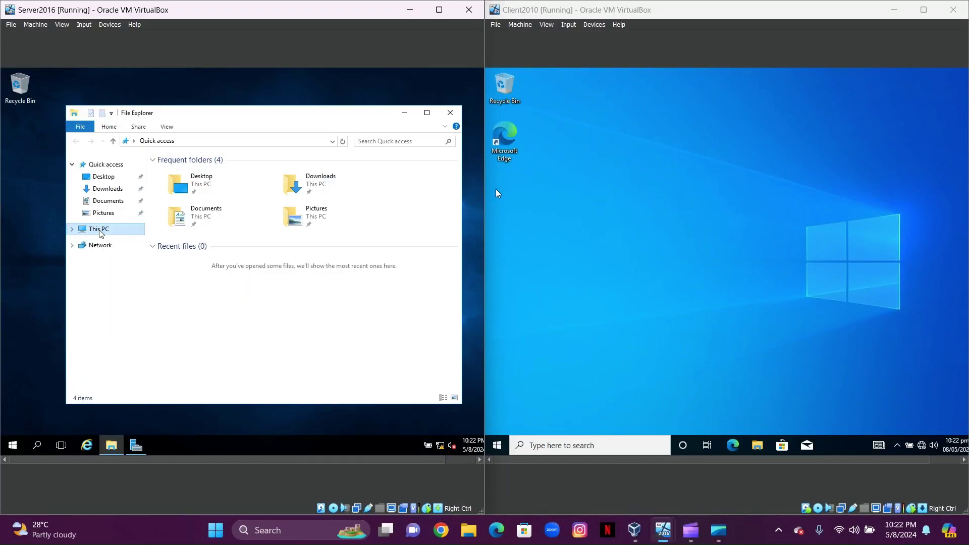
{"action": "left_click", "coordinate": [99, 230]}
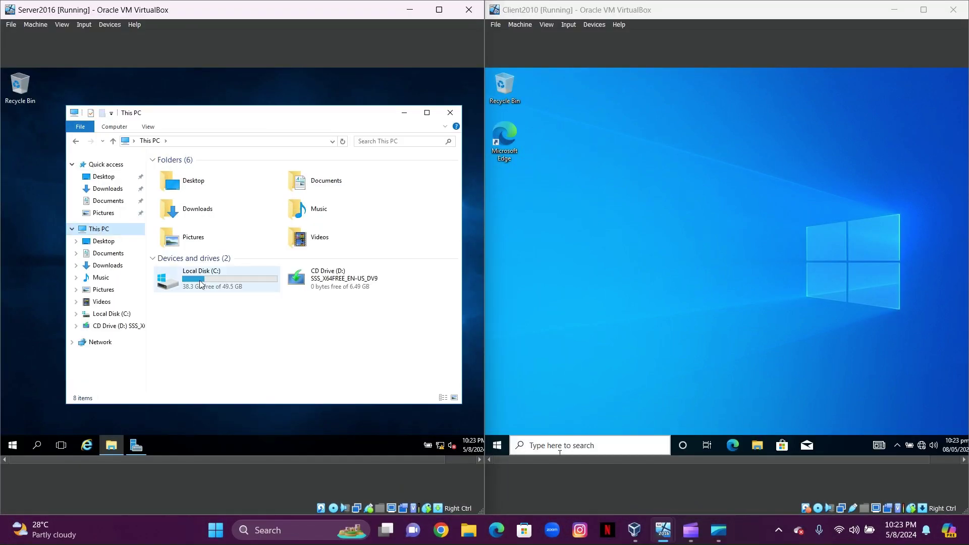
{"action": "double_click", "coordinate": [198, 280]}
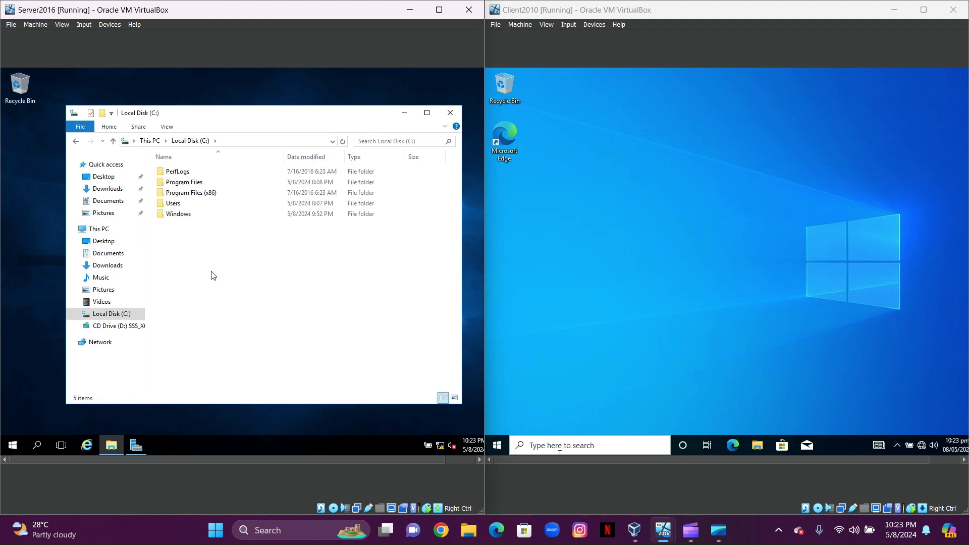
{"action": "right_click", "coordinate": [206, 231]}
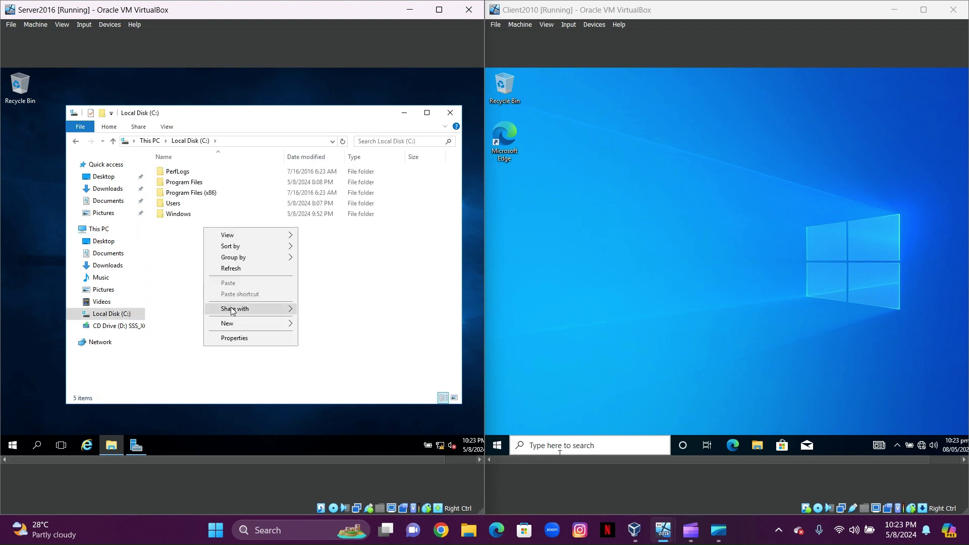
{"action": "mouse_move", "coordinate": [245, 327]}
{"action": "left_click", "coordinate": [334, 324]}
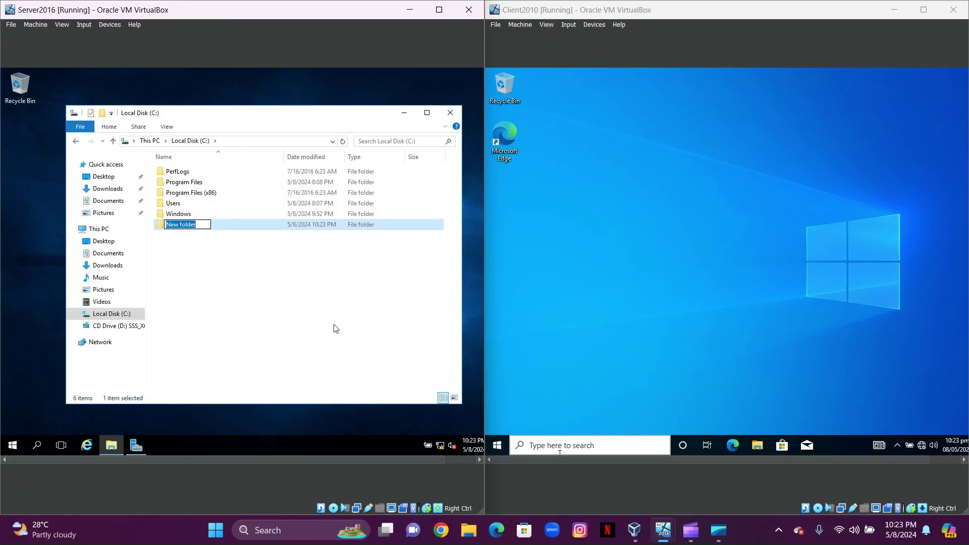
{"action": "type", "text": "Home_Folder"}
{"action": "left_click", "coordinate": [227, 259]}
Create a second folder named Roaming_Folder on C: and open it
{"action": "right_click", "coordinate": [224, 255]}
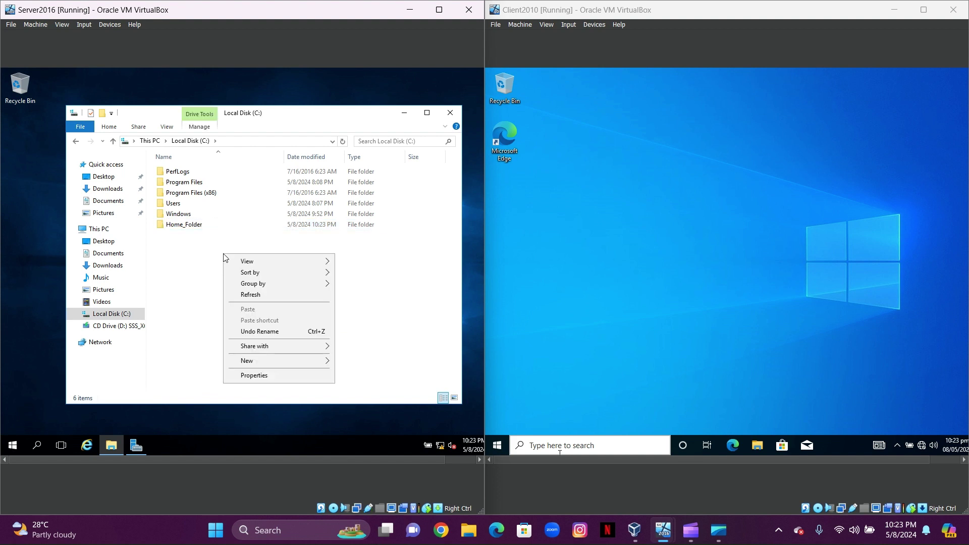
{"action": "mouse_move", "coordinate": [301, 366]}
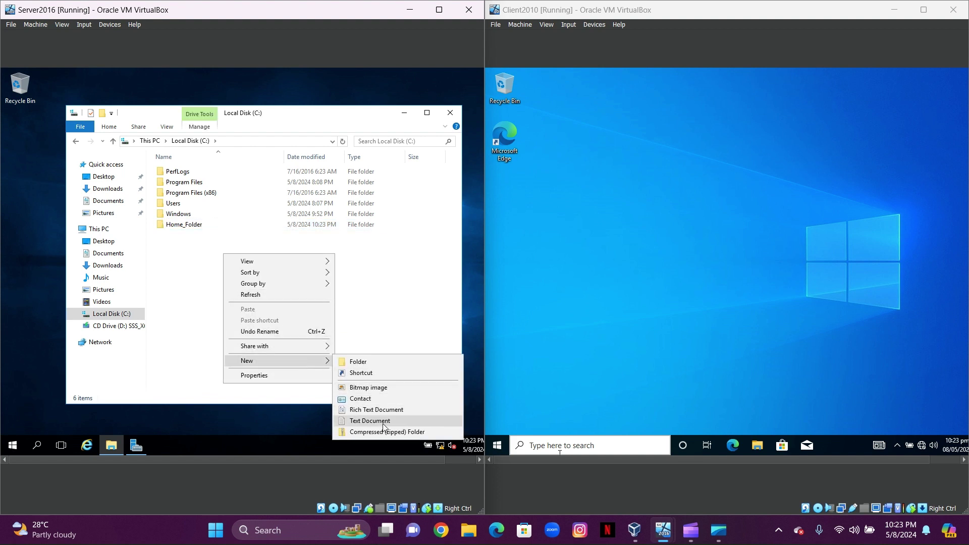
{"action": "left_click", "coordinate": [379, 362]}
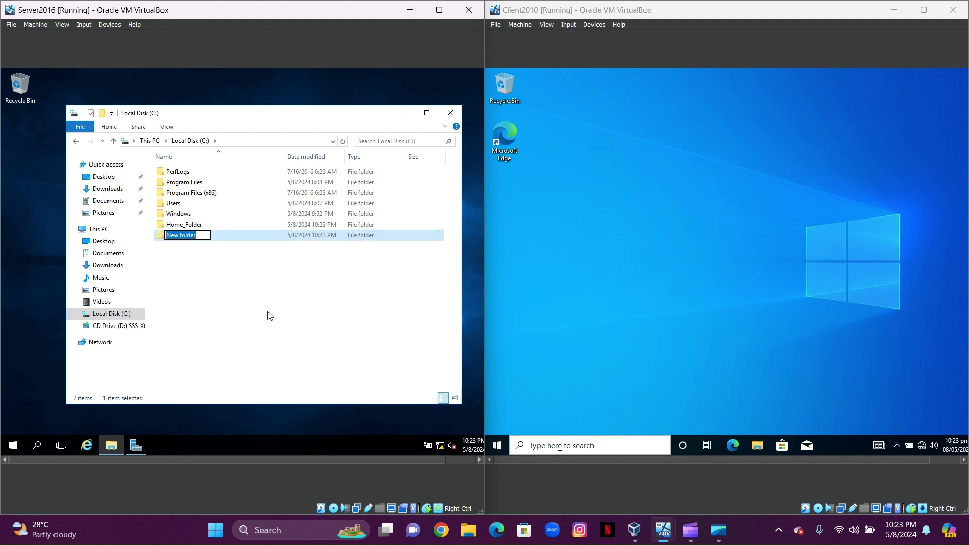
{"action": "type", "text": "Roaming _Folder"}
{"action": "left_click", "coordinate": [269, 316]}
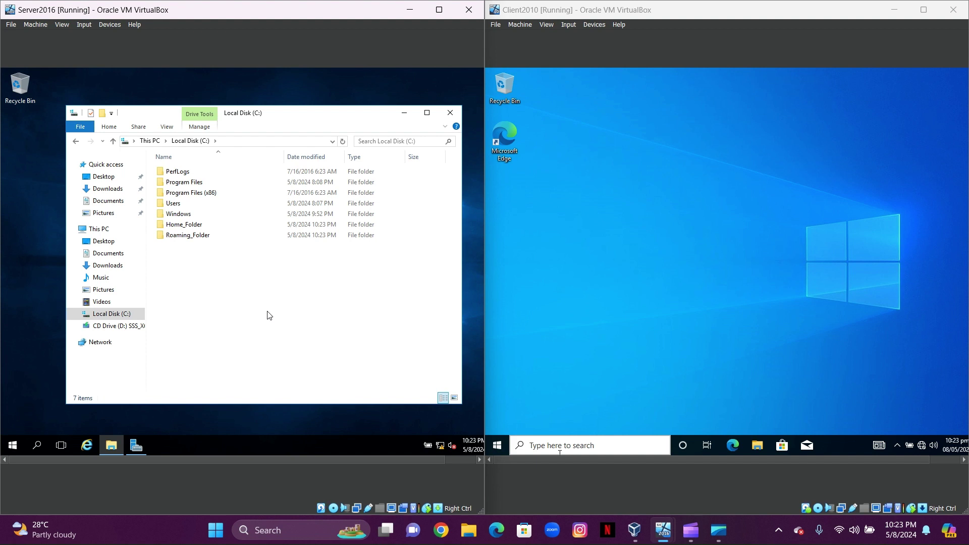
{"action": "double_click", "coordinate": [170, 234]}
{"action": "right_click", "coordinate": [204, 217]}
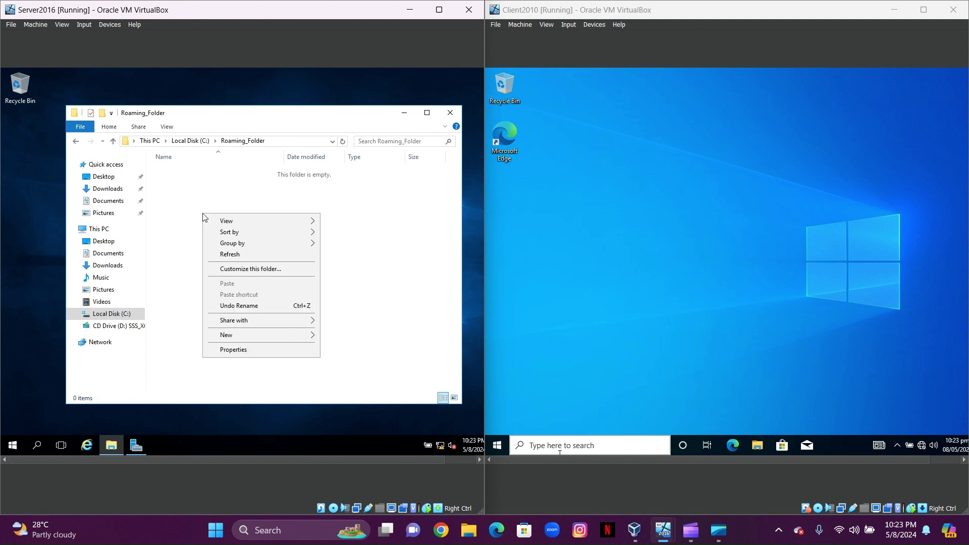
Share Roaming_Folder with Everyone at Read/Write through the Sharing tab's Share wizard
{"action": "left_click", "coordinate": [251, 351]}
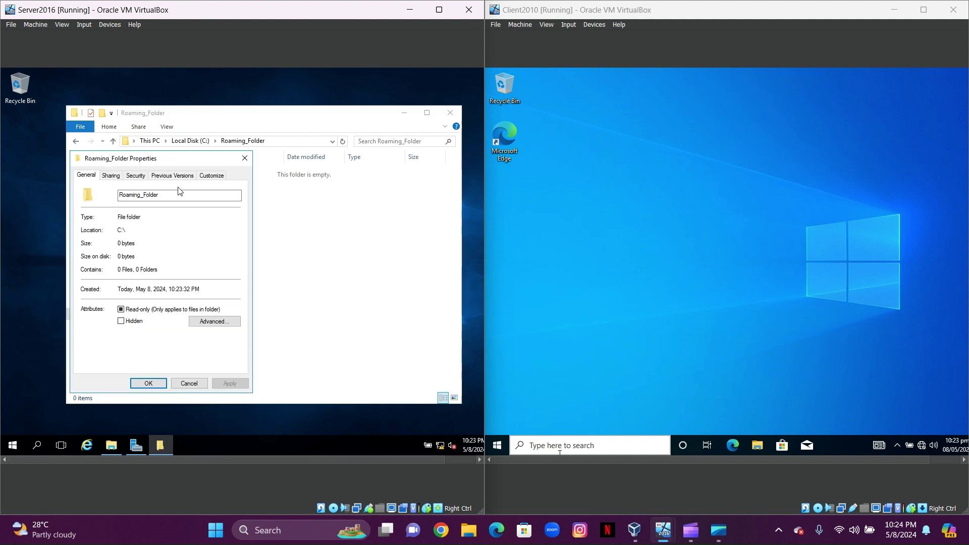
{"action": "left_click", "coordinate": [111, 178]}
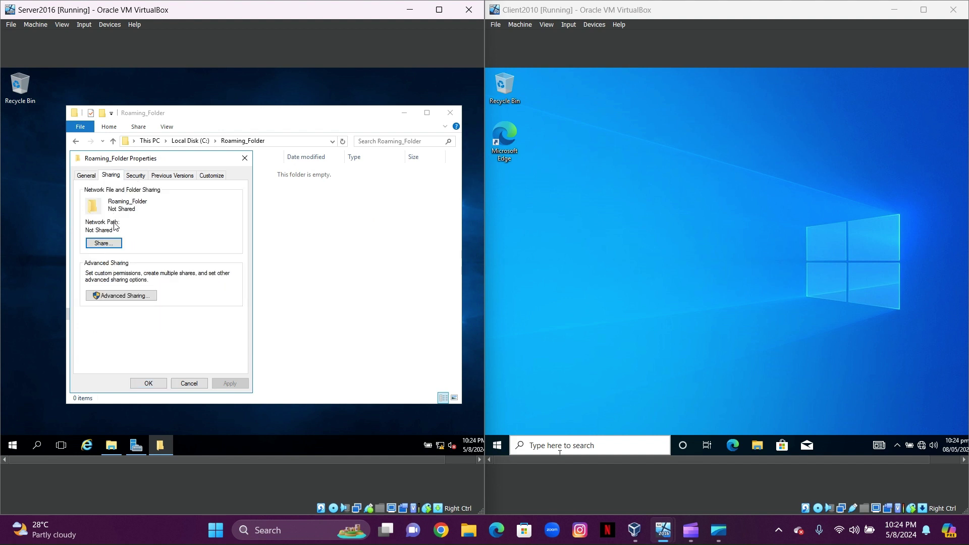
{"action": "left_click", "coordinate": [116, 246]}
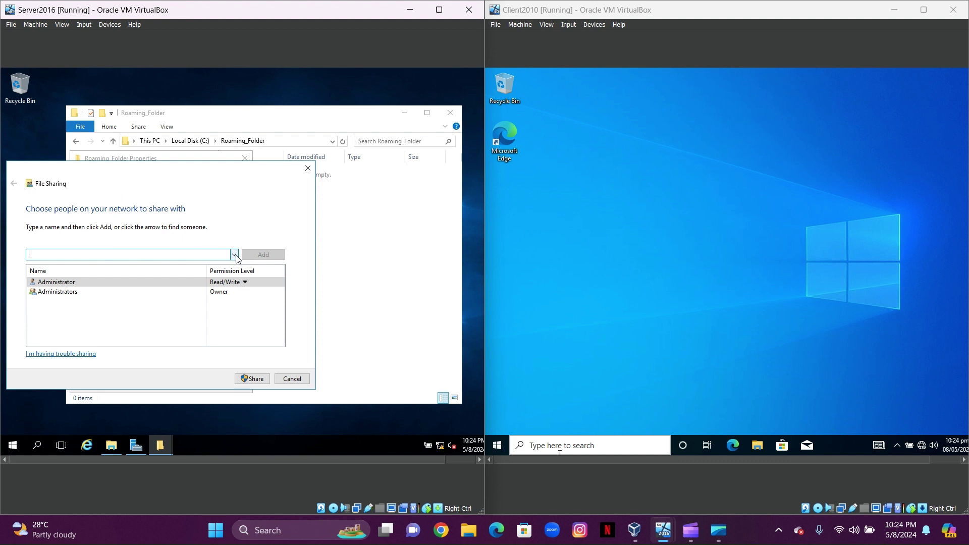
{"action": "left_click", "coordinate": [235, 254]}
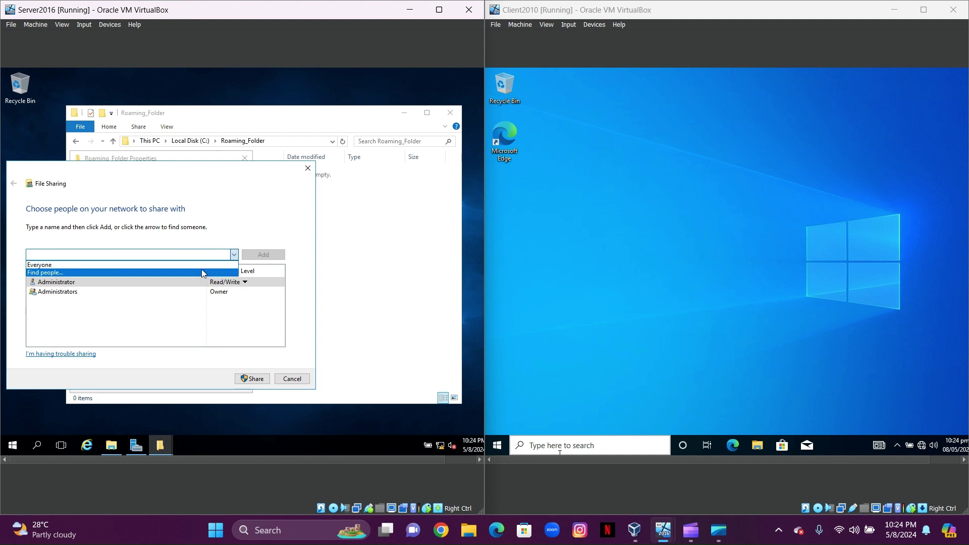
{"action": "left_click", "coordinate": [198, 265]}
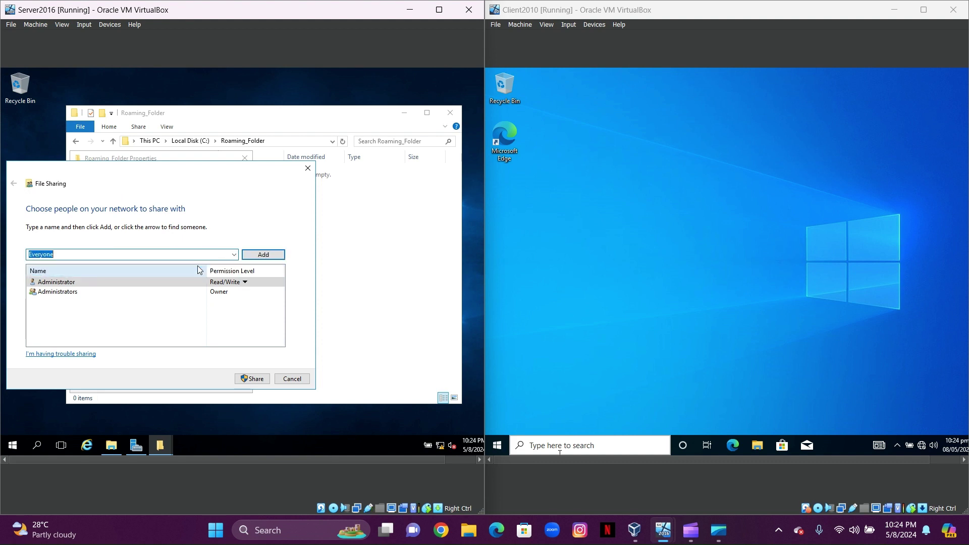
{"action": "left_click", "coordinate": [268, 256]}
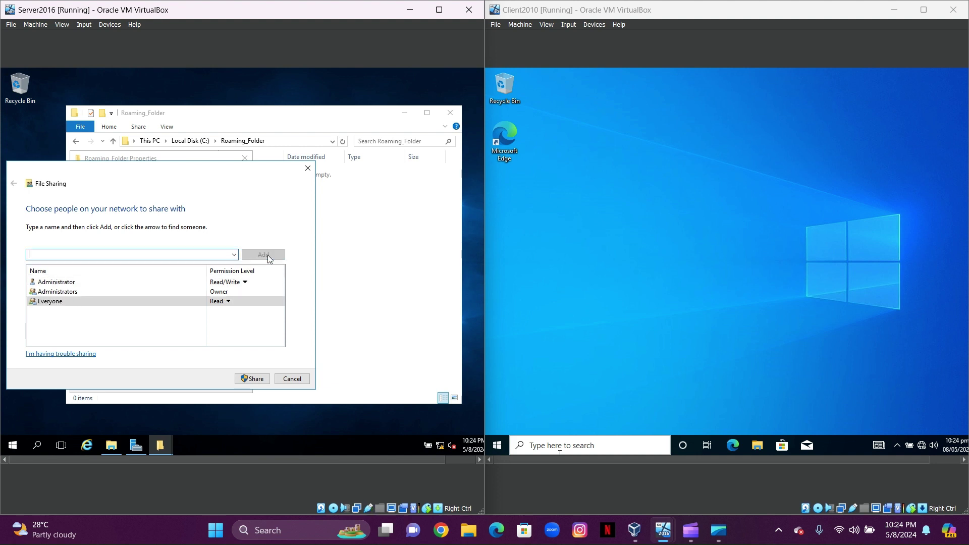
{"action": "left_click", "coordinate": [228, 302]}
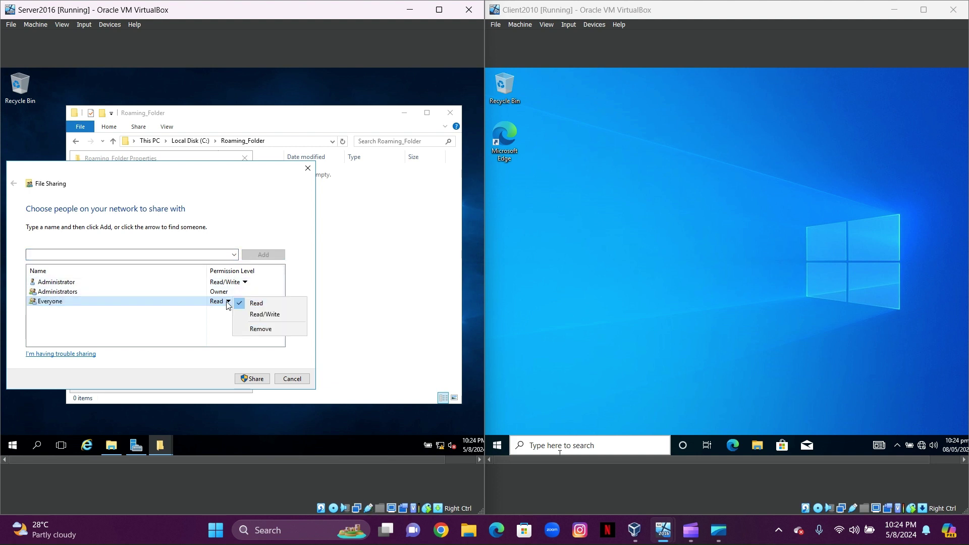
{"action": "left_click", "coordinate": [257, 314]}
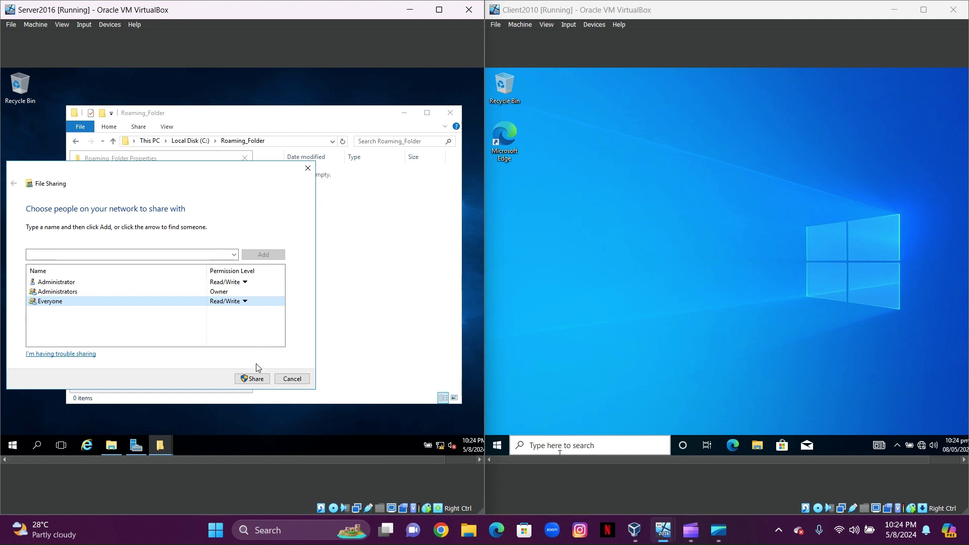
{"action": "left_click", "coordinate": [253, 380]}
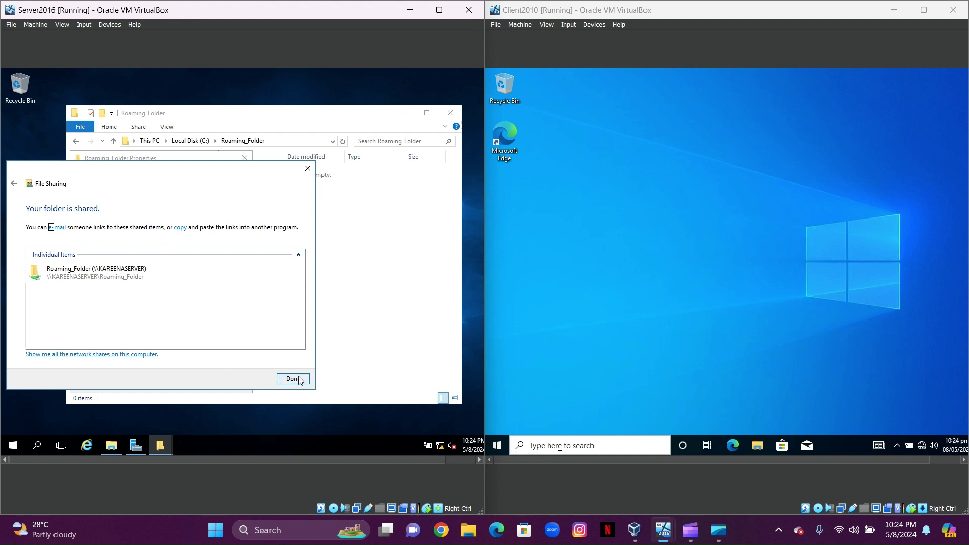
{"action": "left_click", "coordinate": [296, 379]}
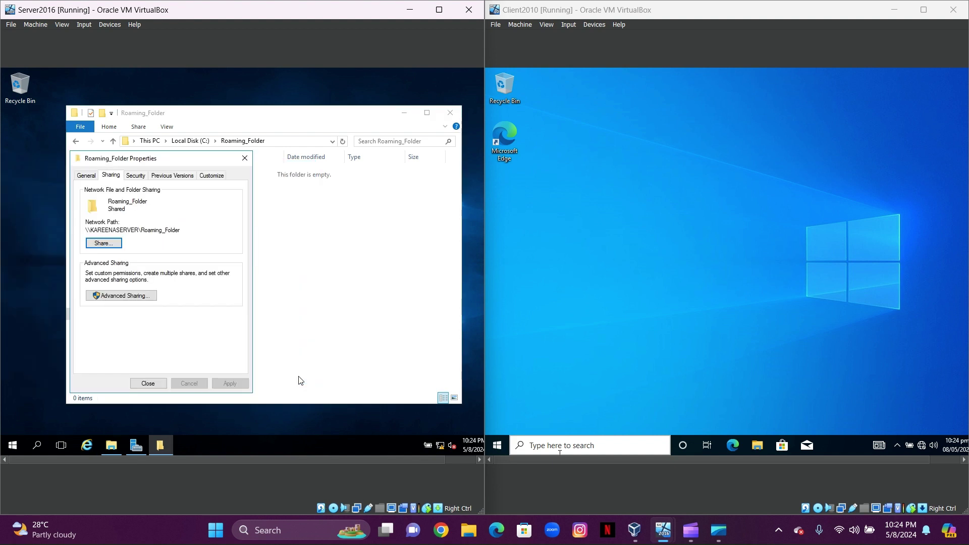
Close Roaming_Folder's properties and open Home_Folder's properties from Local Disk (C:)
{"action": "left_click", "coordinate": [144, 384]}
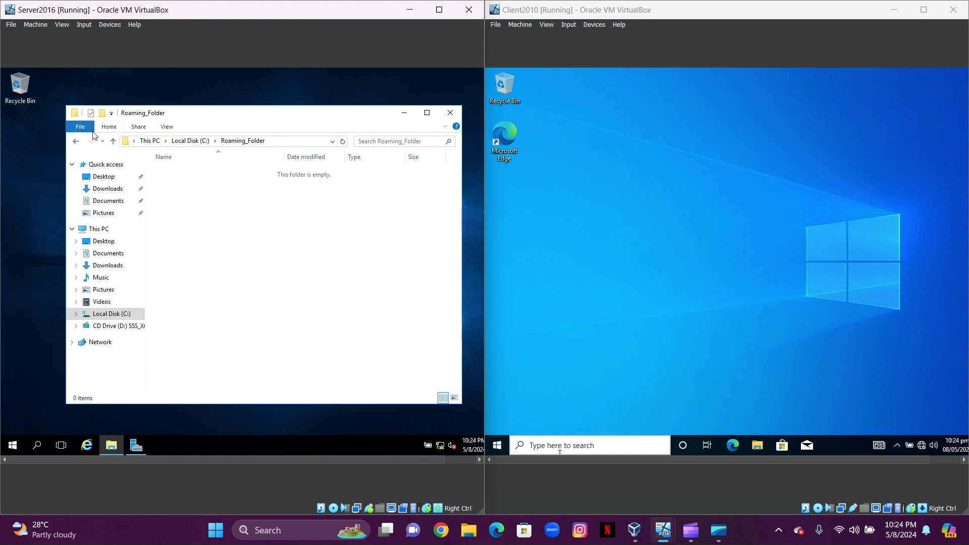
{"action": "left_click", "coordinate": [76, 142]}
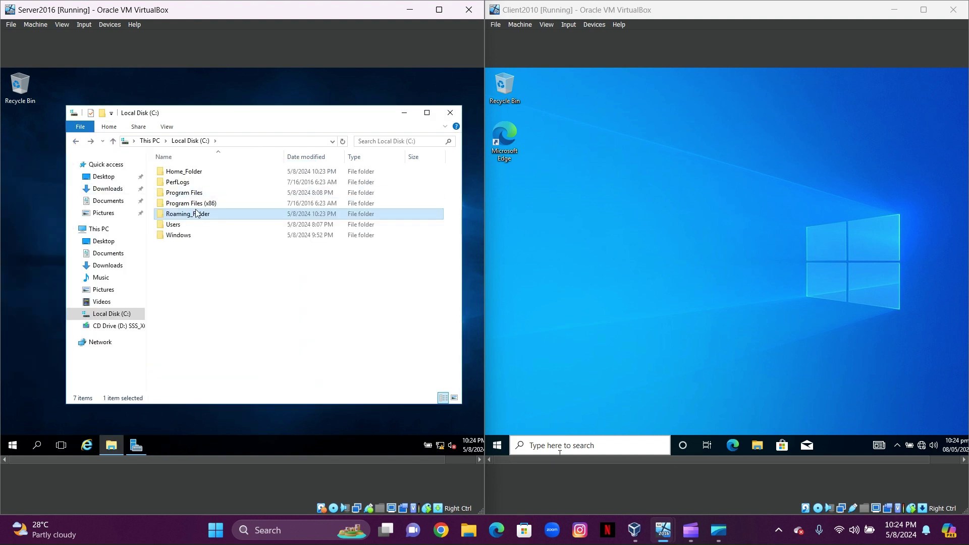
{"action": "double_click", "coordinate": [187, 173]}
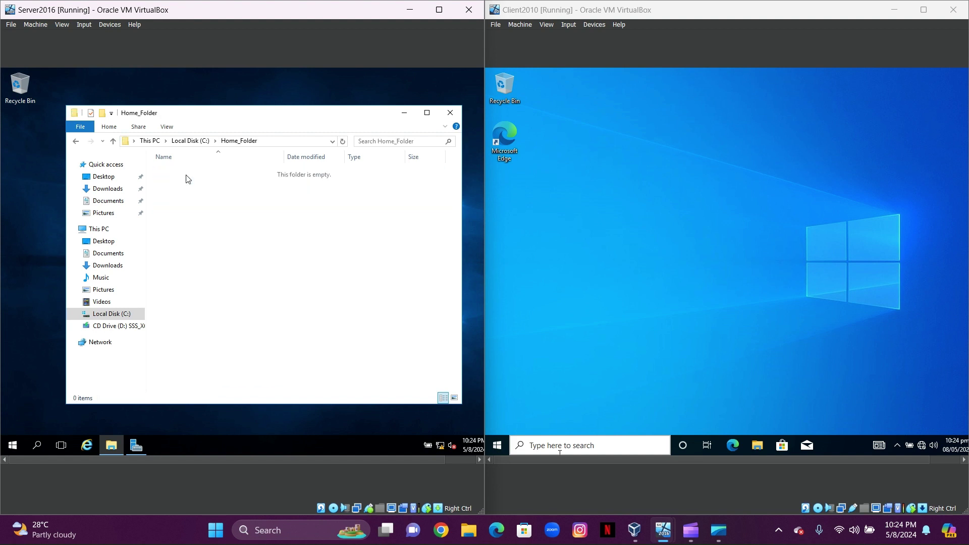
{"action": "right_click", "coordinate": [198, 218]}
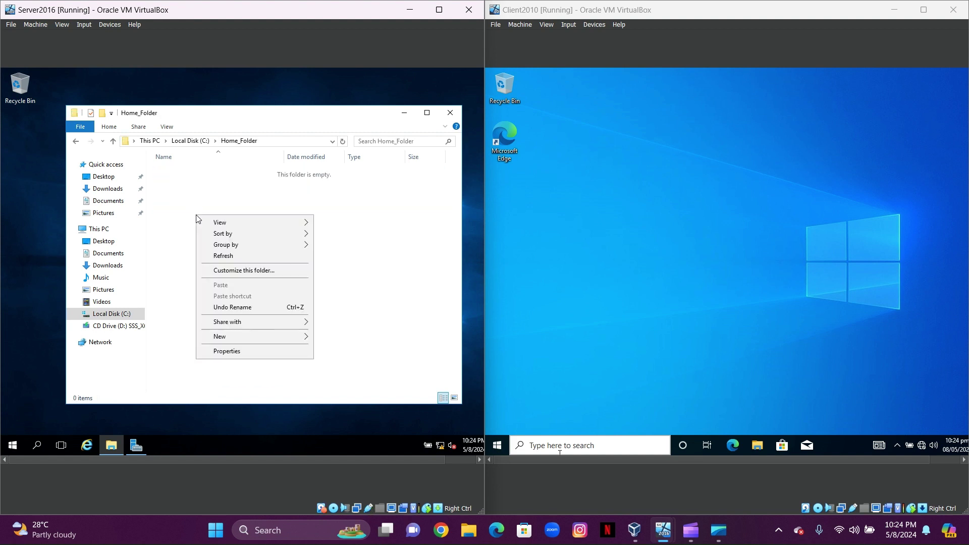
{"action": "left_click", "coordinate": [230, 354]}
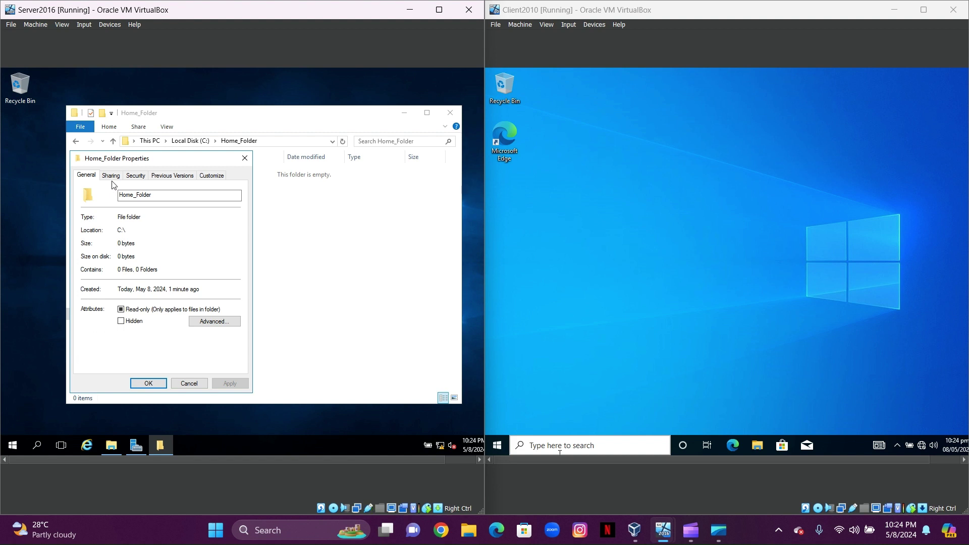
Share Home_Folder with Everyone at Read/Write, close its properties, and return to C:
{"action": "left_click", "coordinate": [112, 176]}
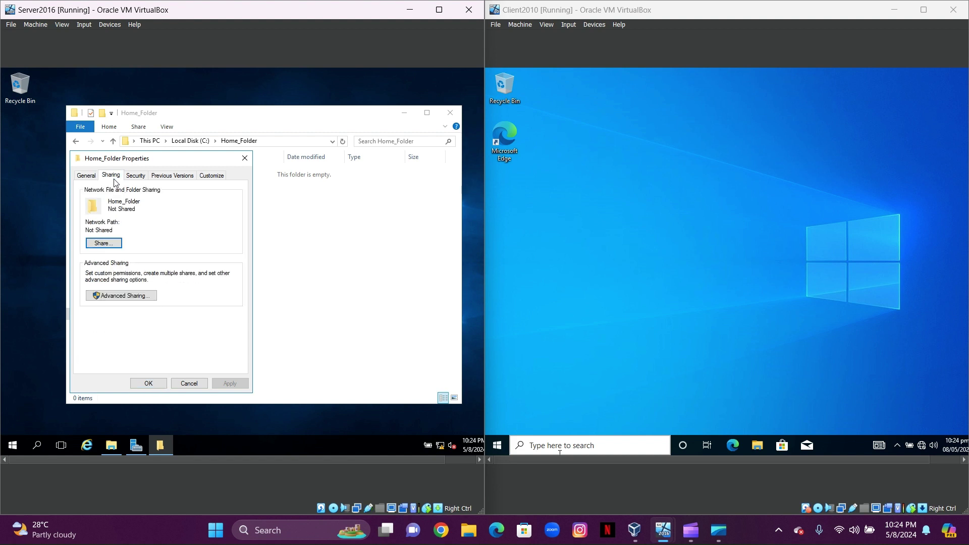
{"action": "left_click", "coordinate": [108, 246]}
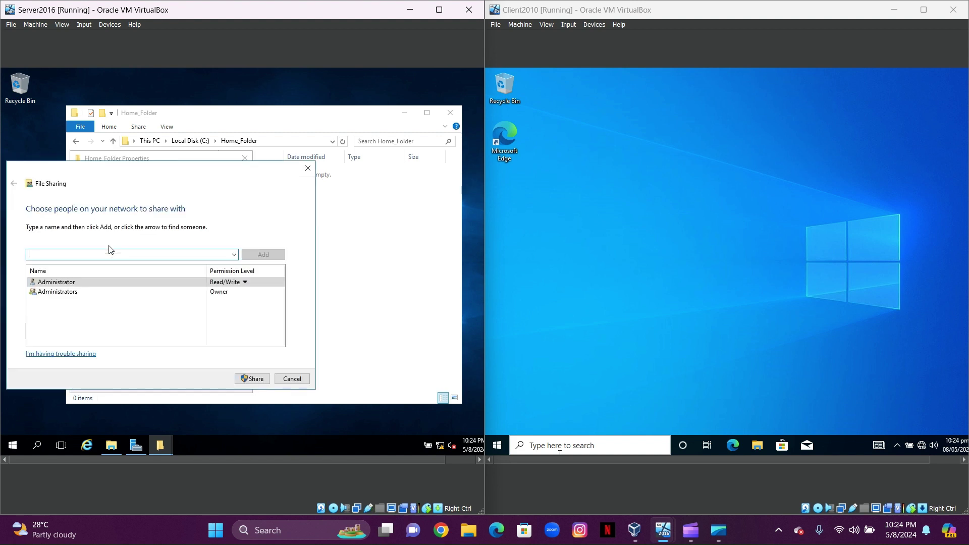
{"action": "left_click", "coordinate": [234, 255]}
{"action": "left_click", "coordinate": [187, 265]}
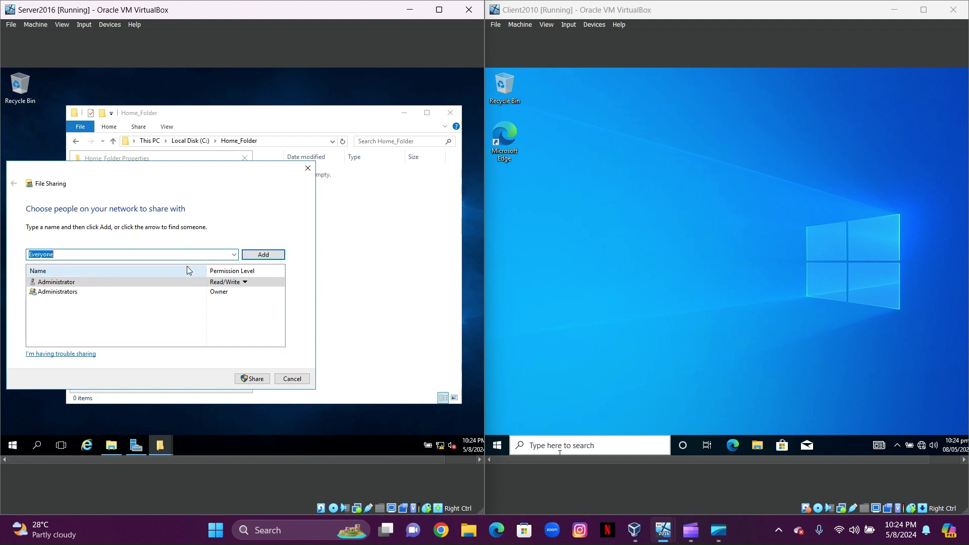
{"action": "left_click", "coordinate": [270, 254]}
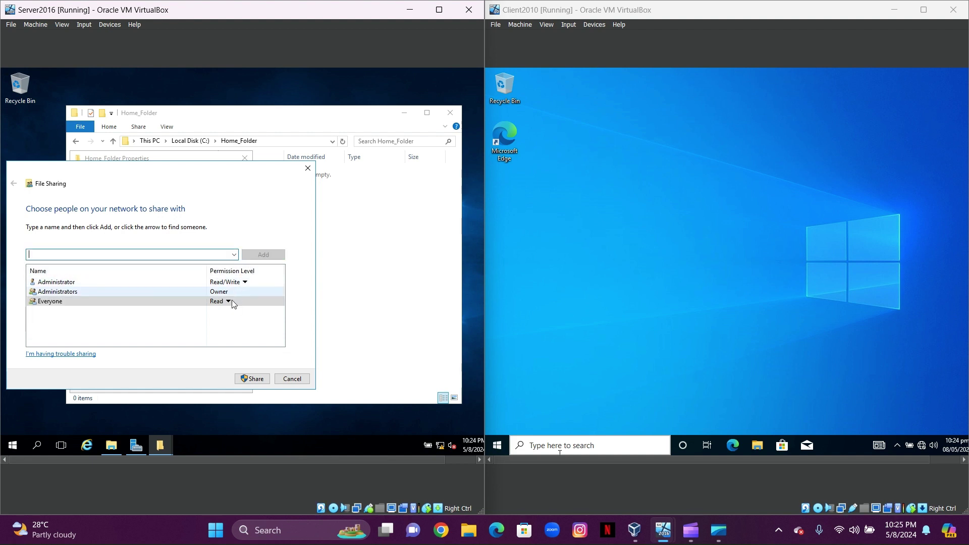
{"action": "left_click", "coordinate": [229, 305]}
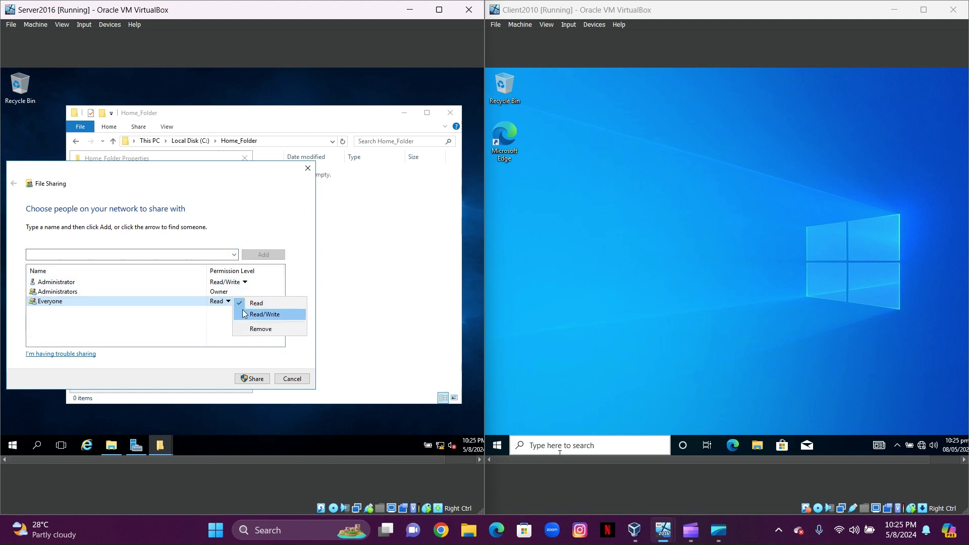
{"action": "left_click", "coordinate": [242, 311]}
{"action": "left_click", "coordinate": [253, 379]}
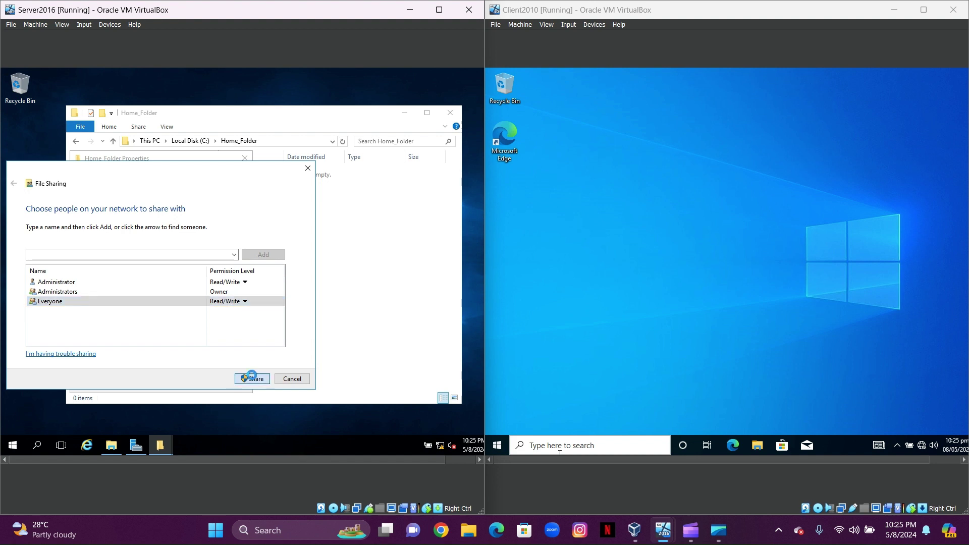
{"action": "left_click", "coordinate": [293, 378]}
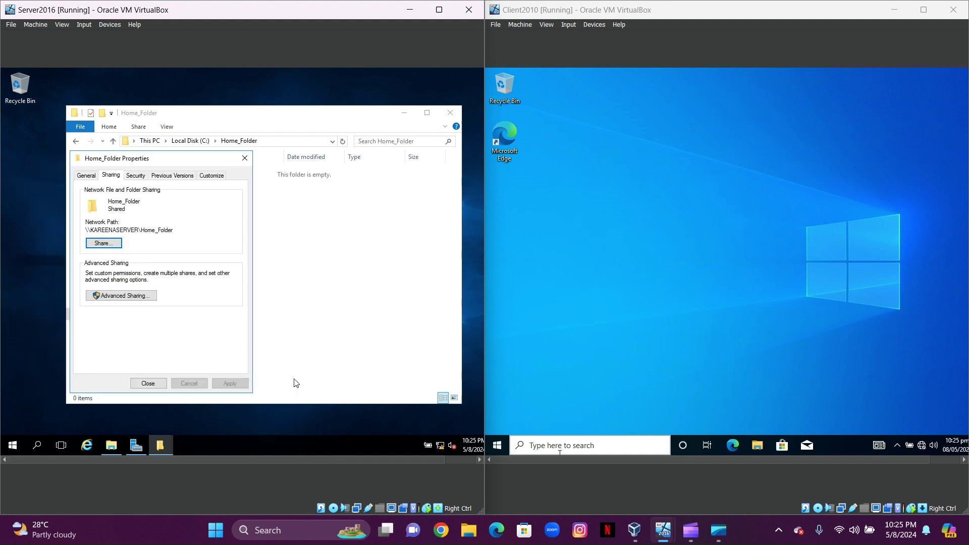
{"action": "left_click", "coordinate": [148, 384]}
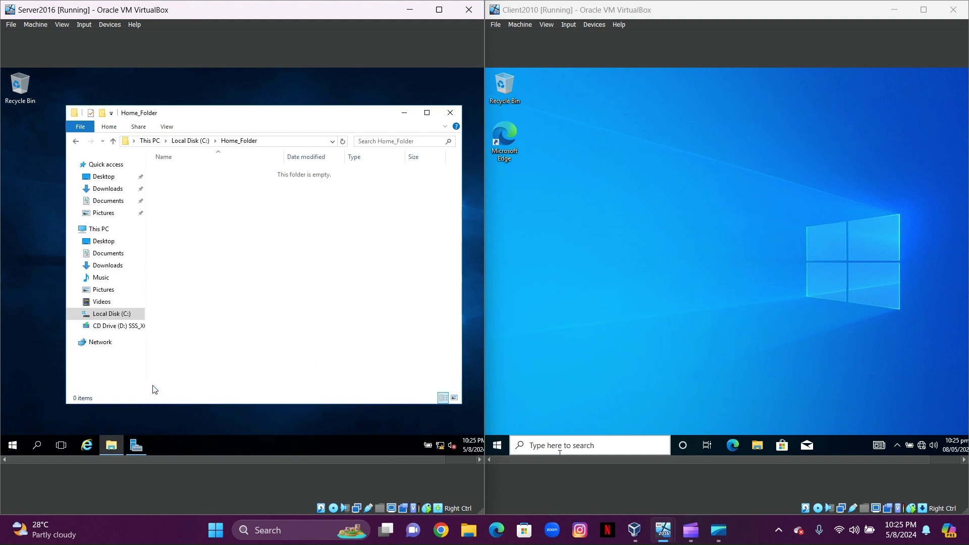
{"action": "key", "text": "alt+Left"}
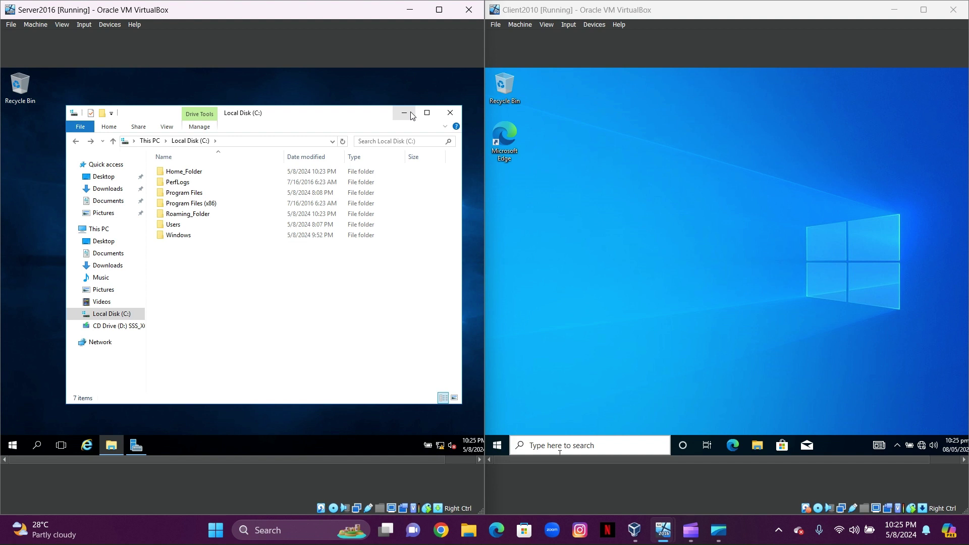
Open Active Directory Users and Computers on the server and start a new user in Users
{"action": "left_click", "coordinate": [404, 113]}
{"action": "left_click", "coordinate": [12, 447]}
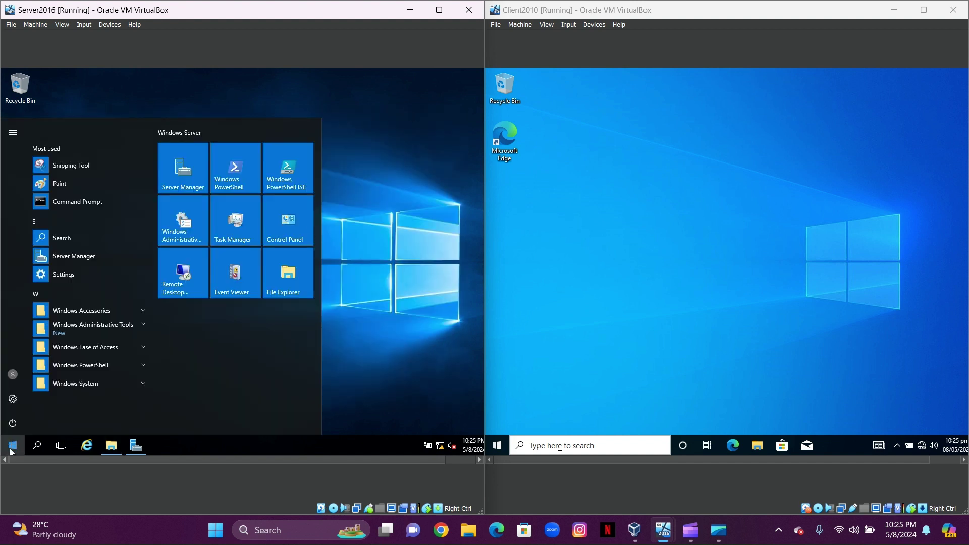
{"action": "left_click", "coordinate": [142, 328]}
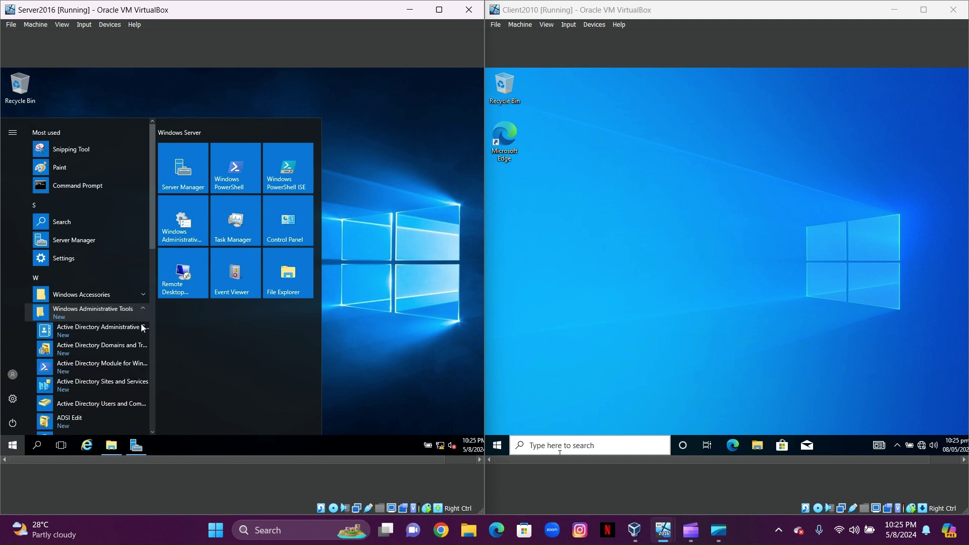
{"action": "left_click", "coordinate": [101, 406]}
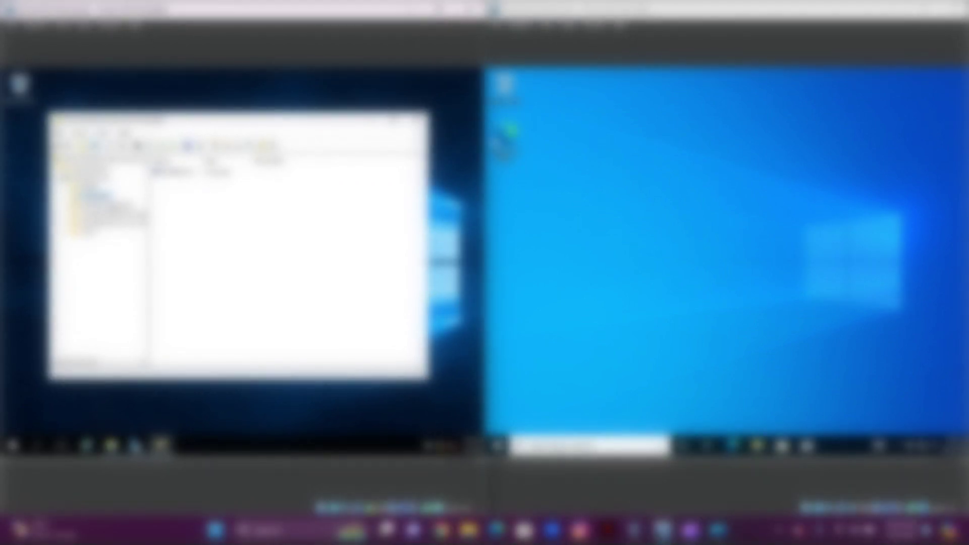
{"action": "left_click", "coordinate": [87, 233]}
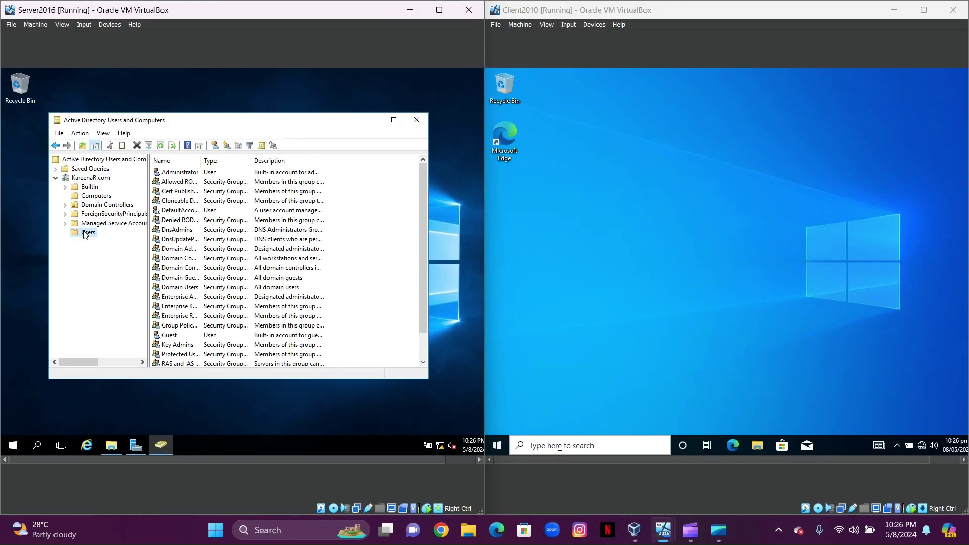
{"action": "right_click", "coordinate": [372, 299]}
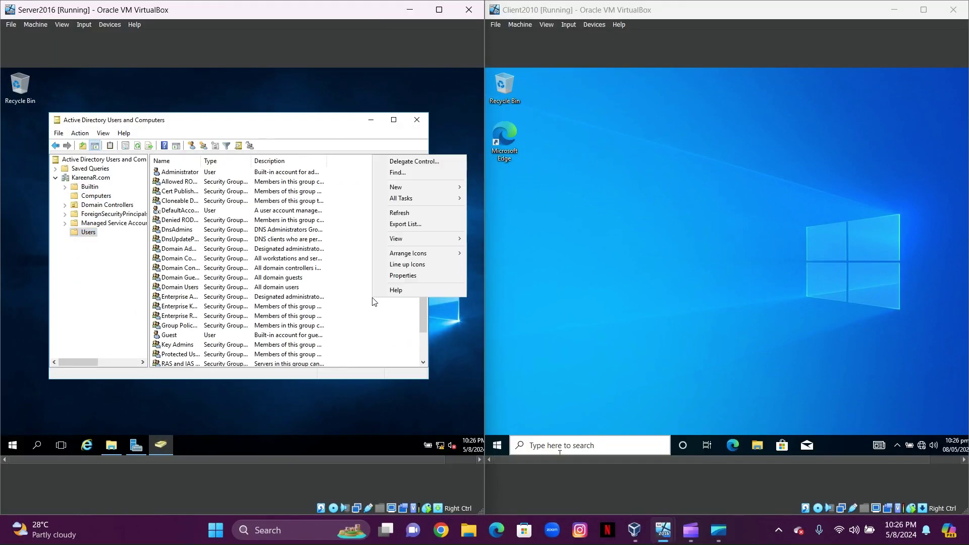
{"action": "mouse_move", "coordinate": [409, 192]}
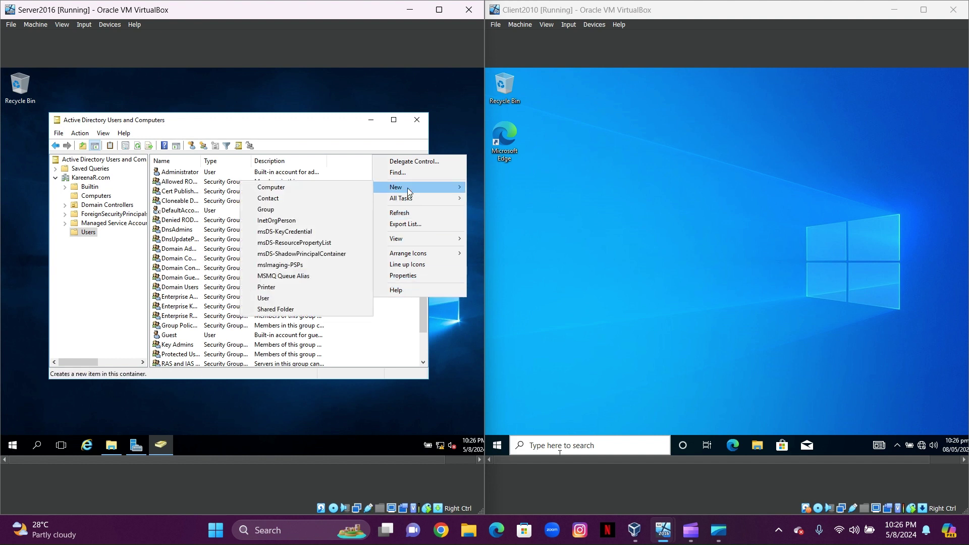
{"action": "left_click", "coordinate": [263, 299]}
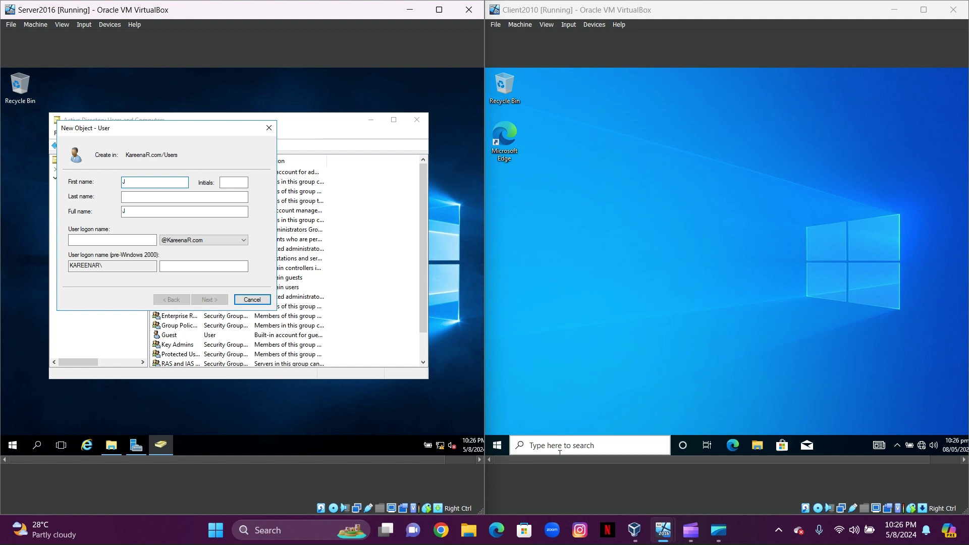
Fill in the new user's last name, initials and logon name
{"action": "left_click", "coordinate": [167, 198]}
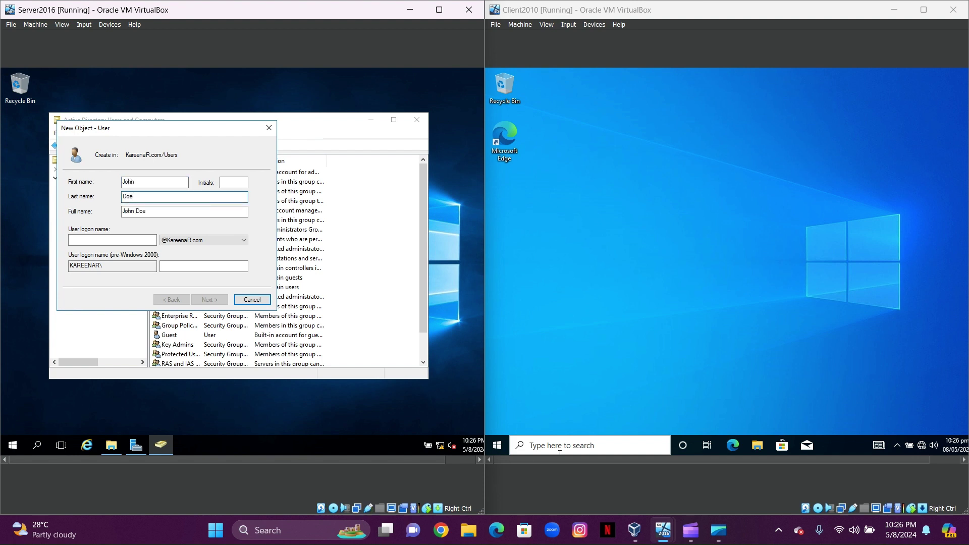
{"action": "type", "text": "Doe"}
{"action": "left_click", "coordinate": [227, 181]}
{"action": "type", "text": "JD"}
{"action": "left_click", "coordinate": [112, 239]}
{"action": "type", "text": "JD"}
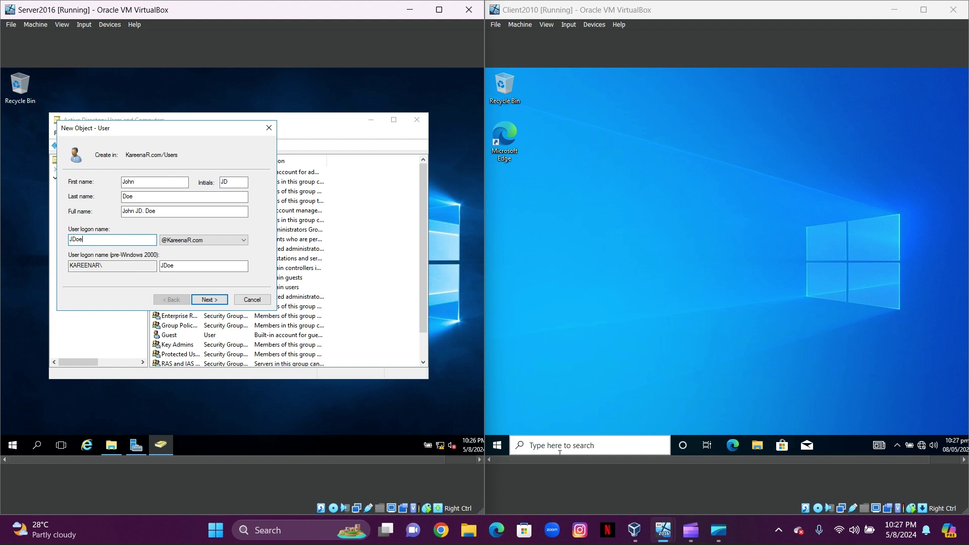
{"action": "left_click", "coordinate": [210, 301]}
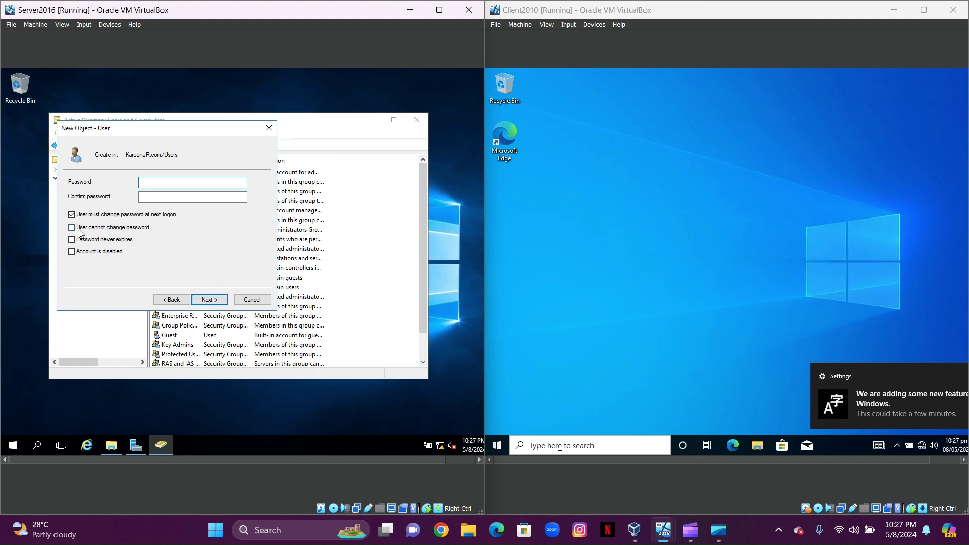
Clear 'must change password at next logon', check 'User cannot change password', set the password, and create the account
{"action": "left_click", "coordinate": [71, 214]}
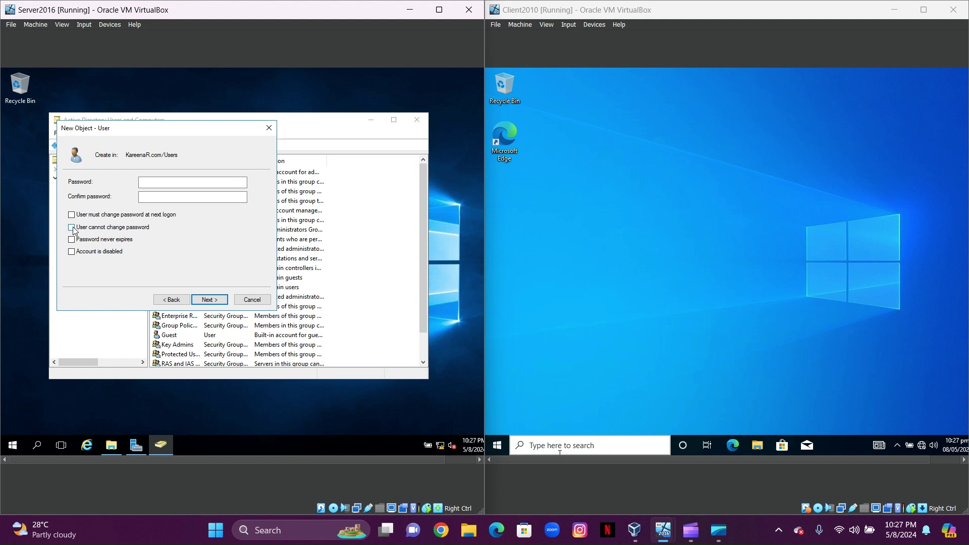
{"action": "left_click", "coordinate": [71, 228]}
{"action": "left_click", "coordinate": [167, 183]}
{"action": "type", "text": "•••"}
{"action": "type", "text": "•"}
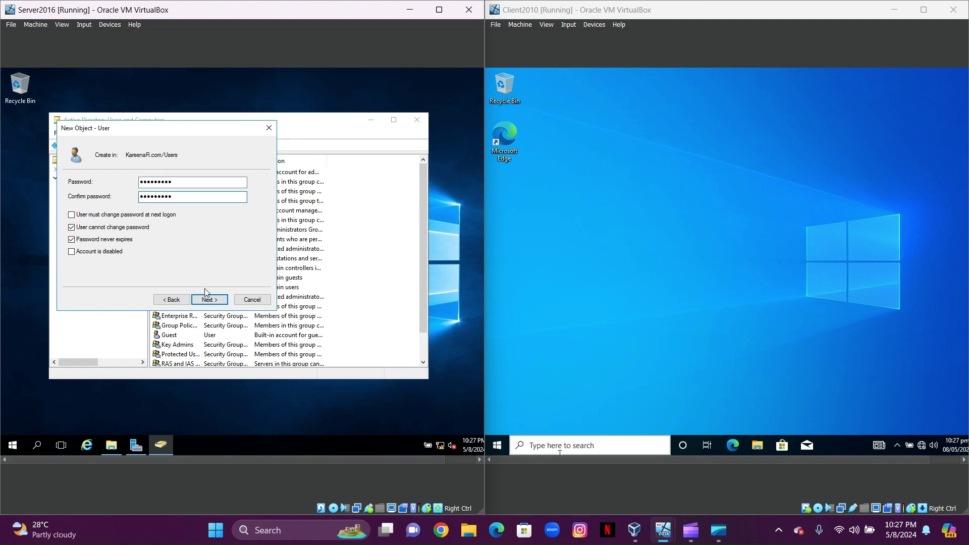
{"action": "left_click", "coordinate": [204, 299]}
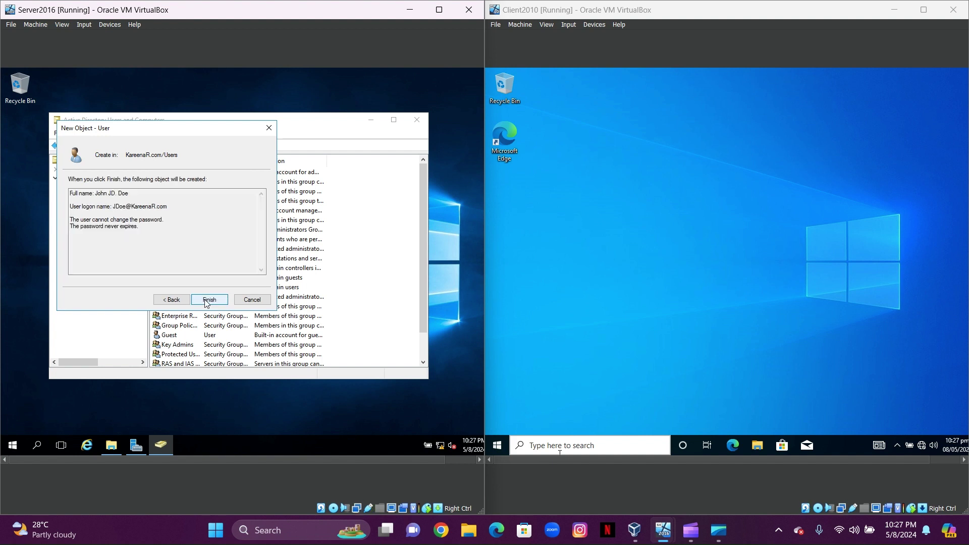
{"action": "left_click", "coordinate": [206, 300]}
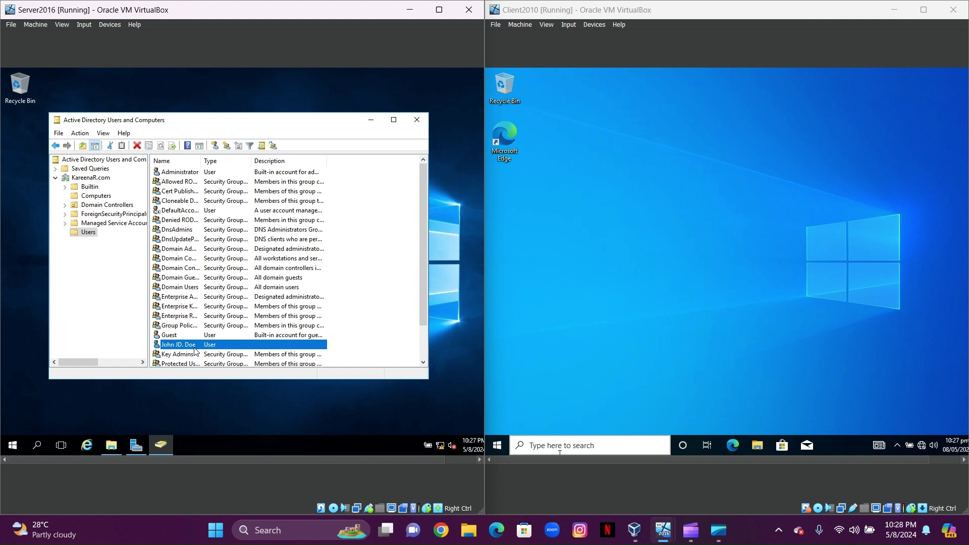
Open the new user's properties on the Profile tab
{"action": "right_click", "coordinate": [194, 350]}
{"action": "left_click", "coordinate": [226, 326]}
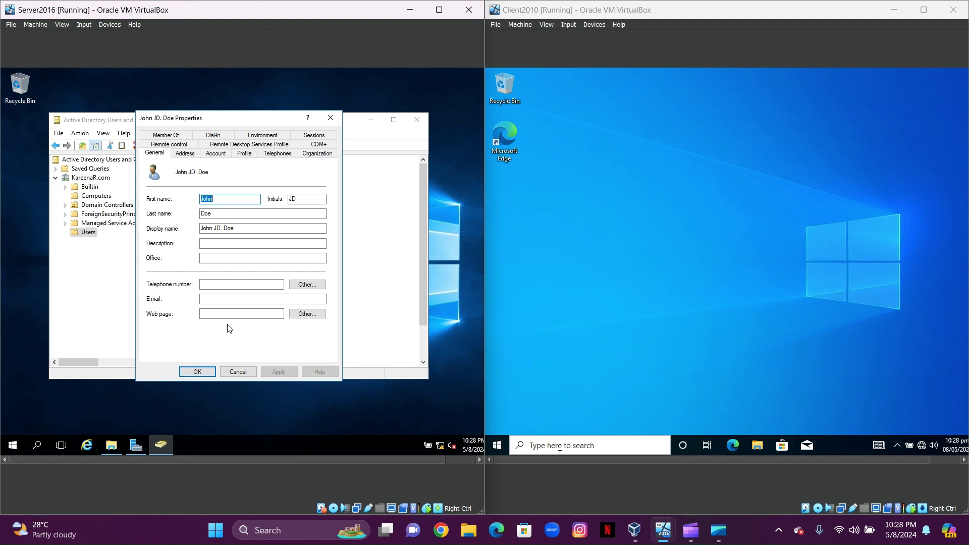
{"action": "left_click", "coordinate": [244, 153]}
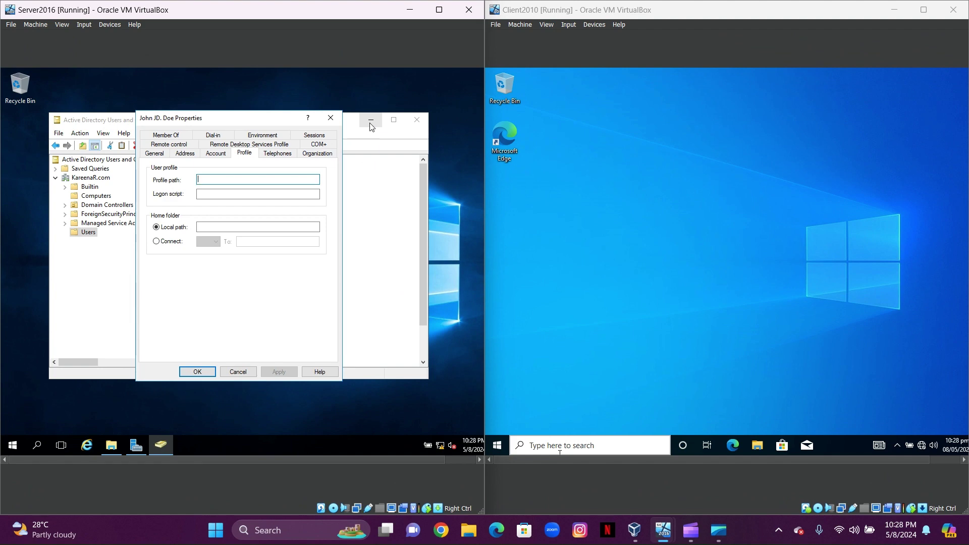
Select Roaming_Folder's network path \\KAREENASERVER\Roaming_Folder on its Sharing tab
{"action": "left_click", "coordinate": [371, 125]}
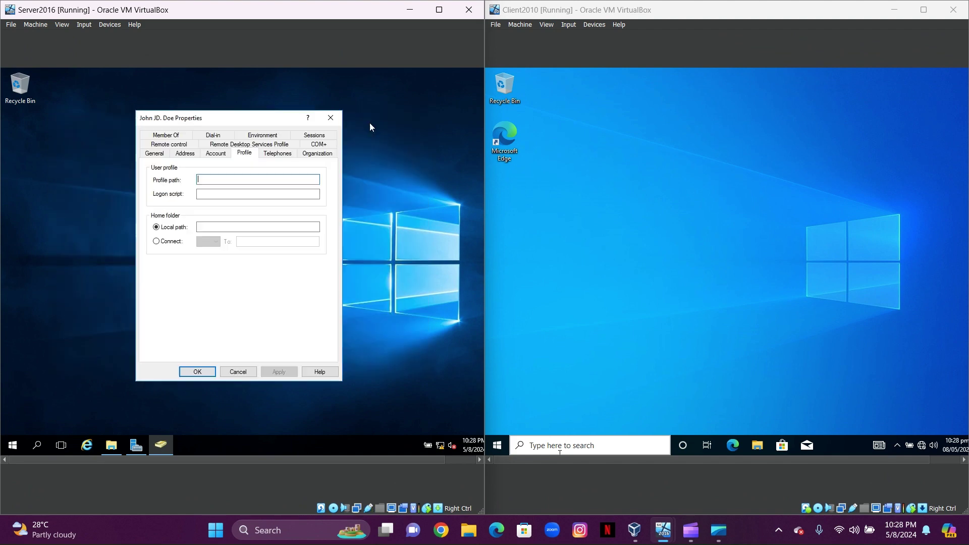
{"action": "mouse_move", "coordinate": [110, 448]}
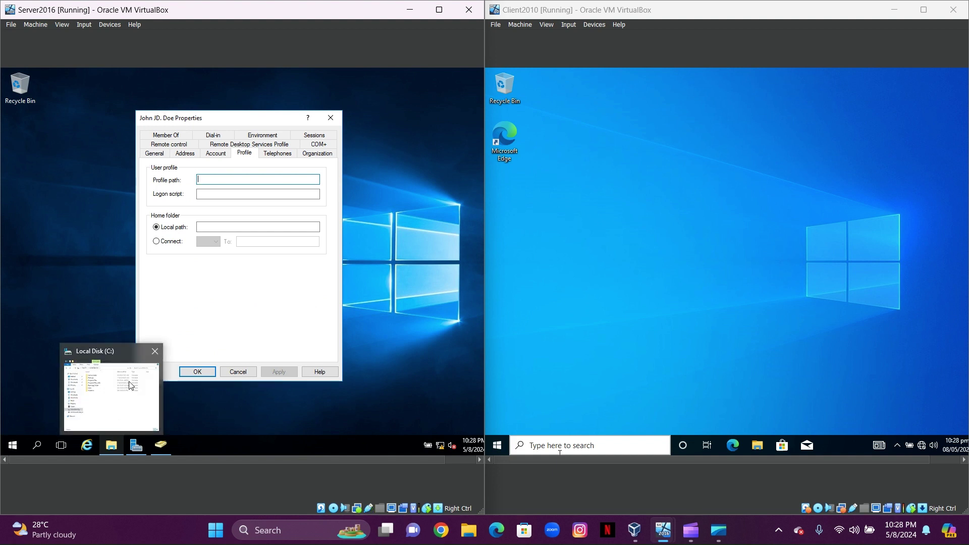
{"action": "left_click", "coordinate": [131, 385]}
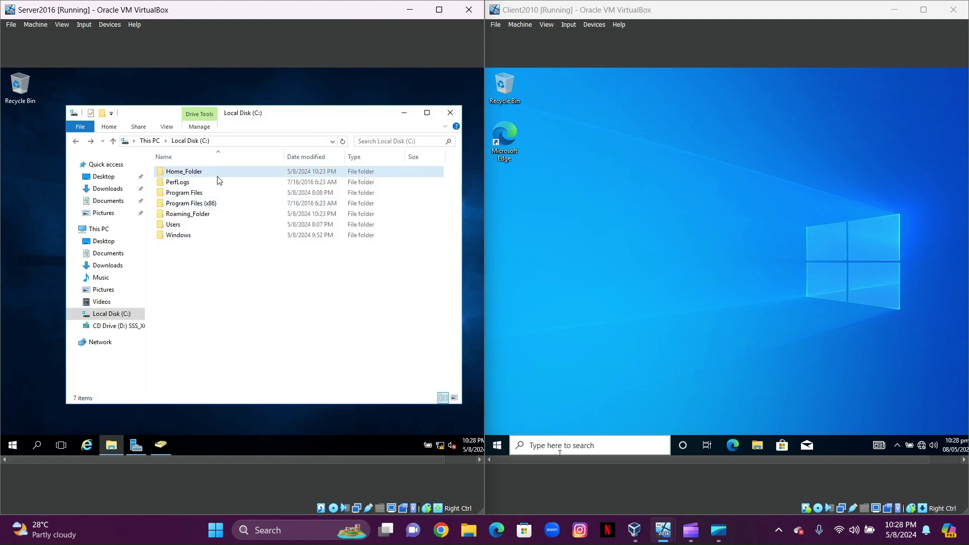
{"action": "left_click", "coordinate": [201, 216]}
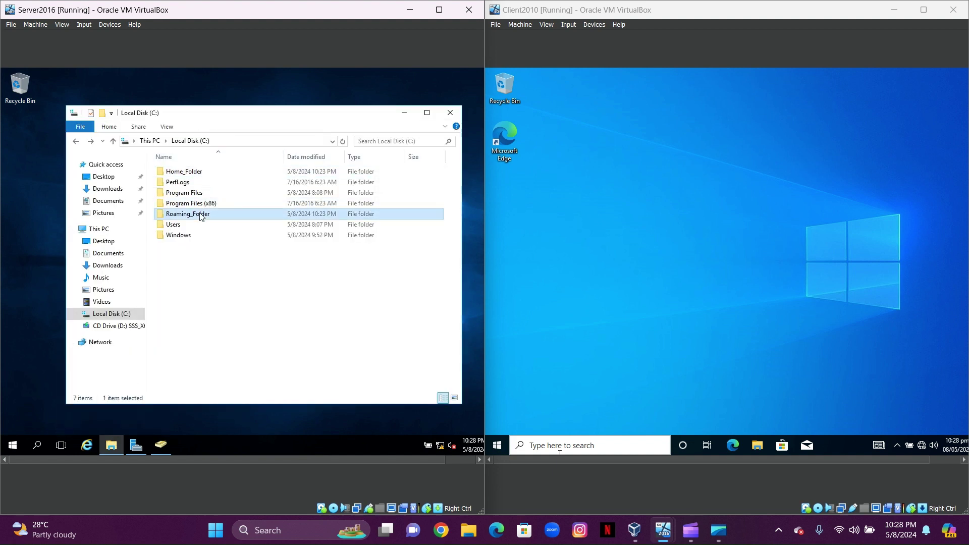
{"action": "right_click", "coordinate": [201, 216]}
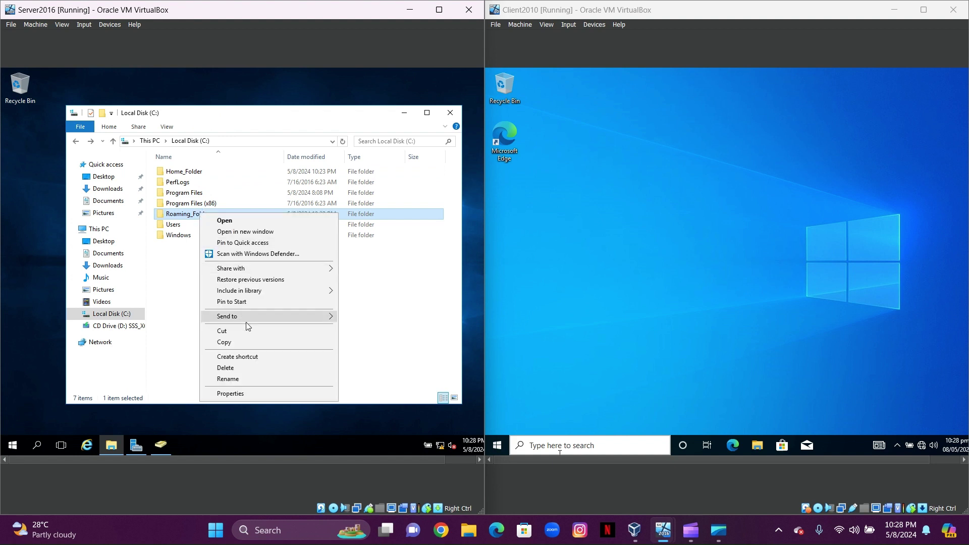
{"action": "left_click", "coordinate": [238, 394]}
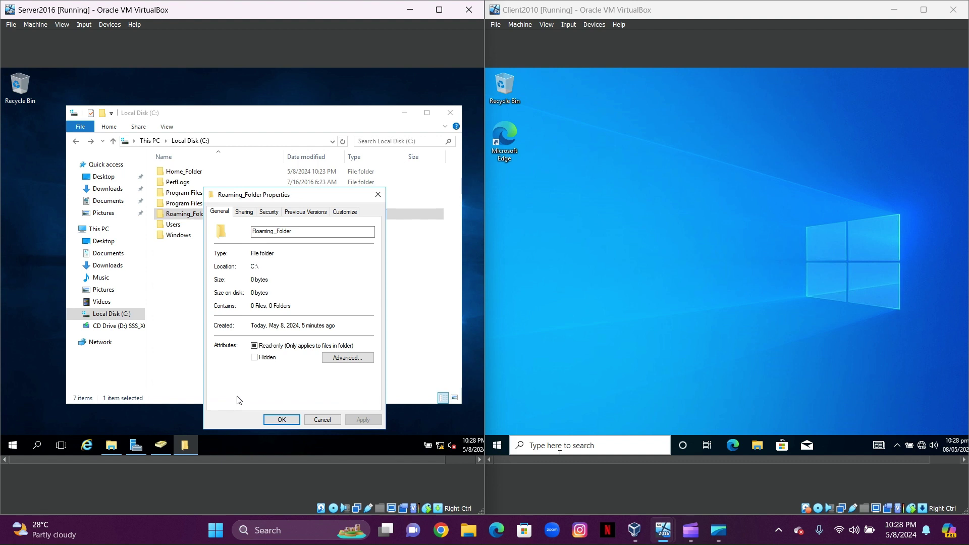
{"action": "left_click", "coordinate": [246, 214]}
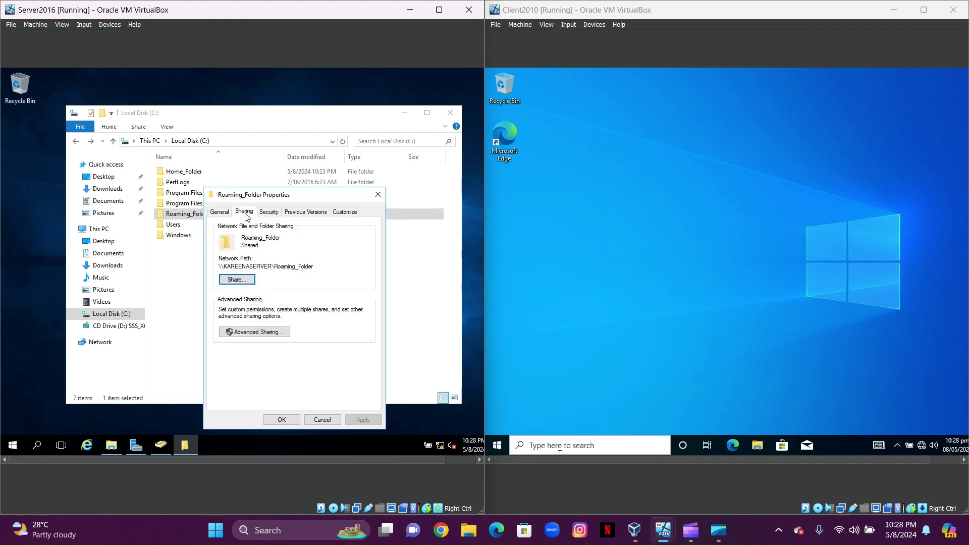
{"action": "left_click_drag", "start_coordinate": [314, 266], "coordinate": [215, 271]}
{"action": "key", "text": "ctrl+c"}
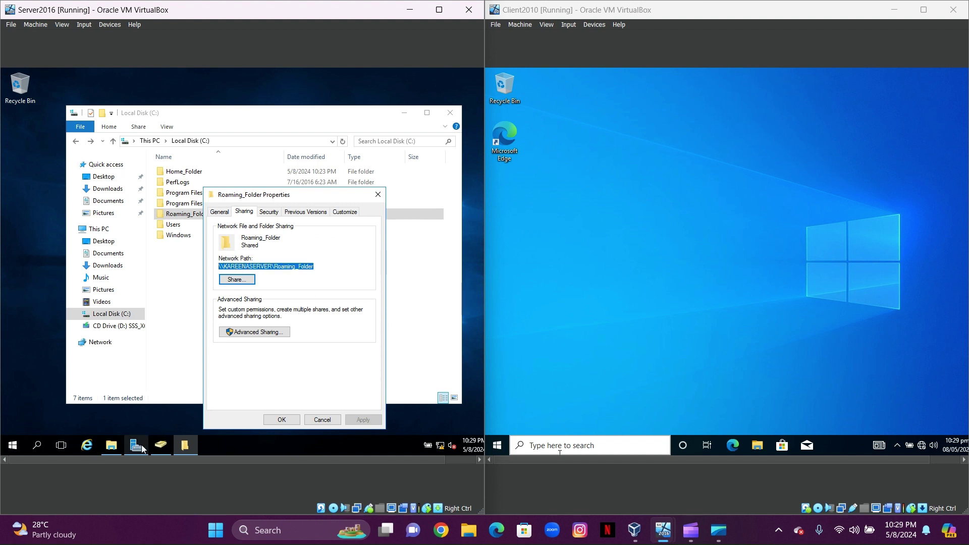
{"action": "mouse_move", "coordinate": [162, 447]}
Paste the \\KAREENASERVER\Roaming_Folder share path as the profile path and connect the home folder to drive Z:
{"action": "left_click", "coordinate": [405, 112]}
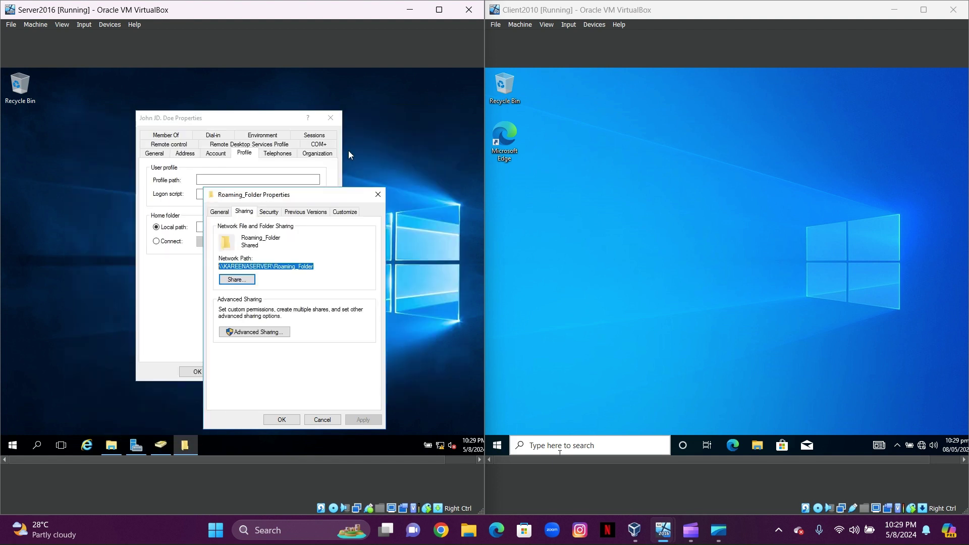
{"action": "left_click_drag", "start_coordinate": [251, 126], "coordinate": [201, 115]}
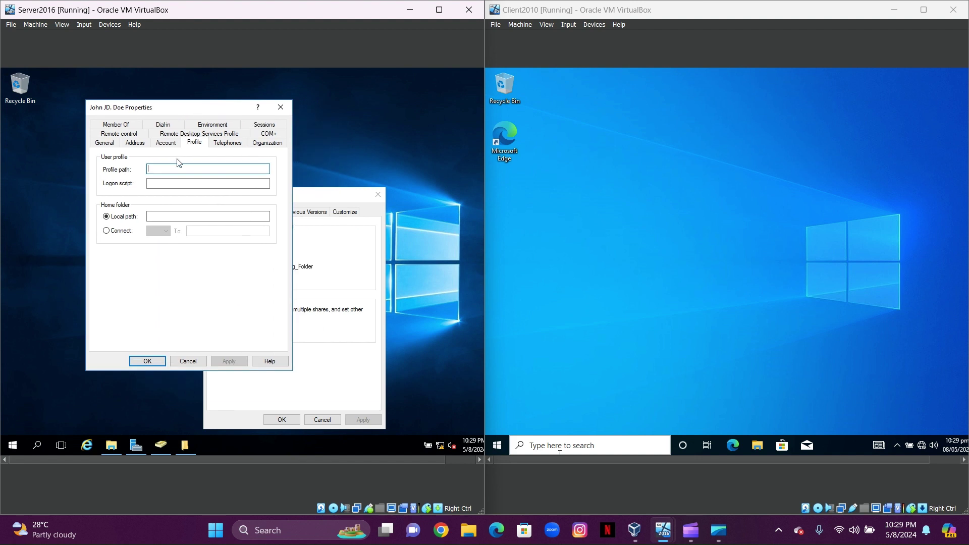
{"action": "key", "text": "ctrl+v"}
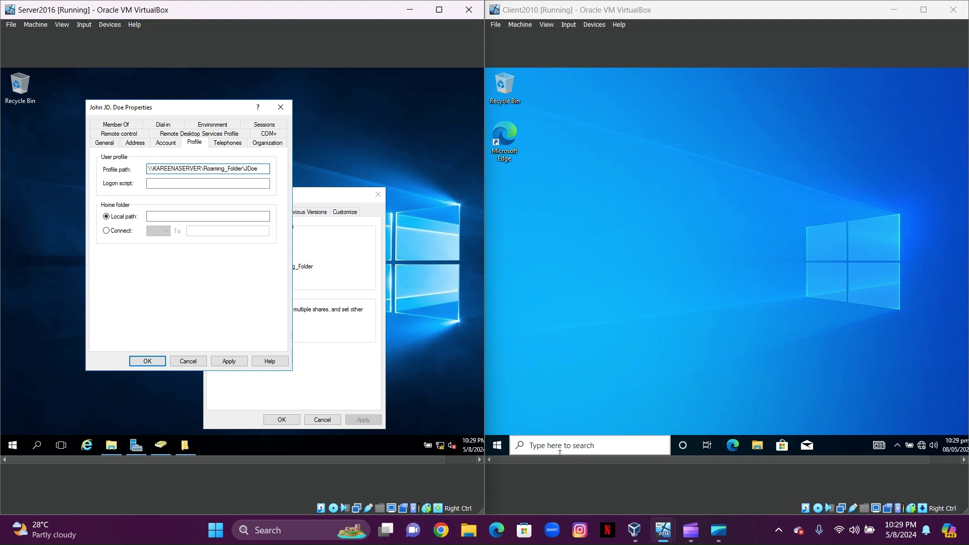
{"action": "left_click", "coordinate": [106, 231]}
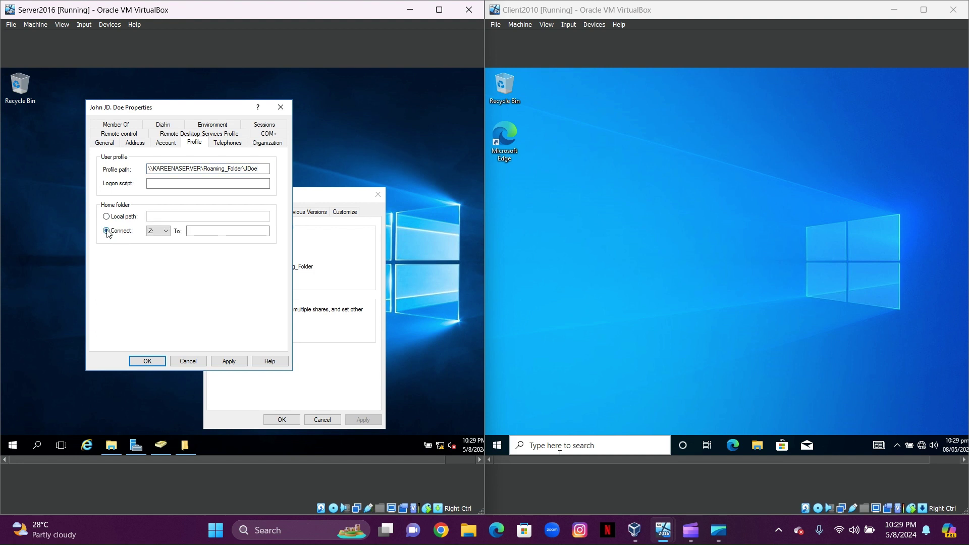
{"action": "left_click", "coordinate": [165, 232]}
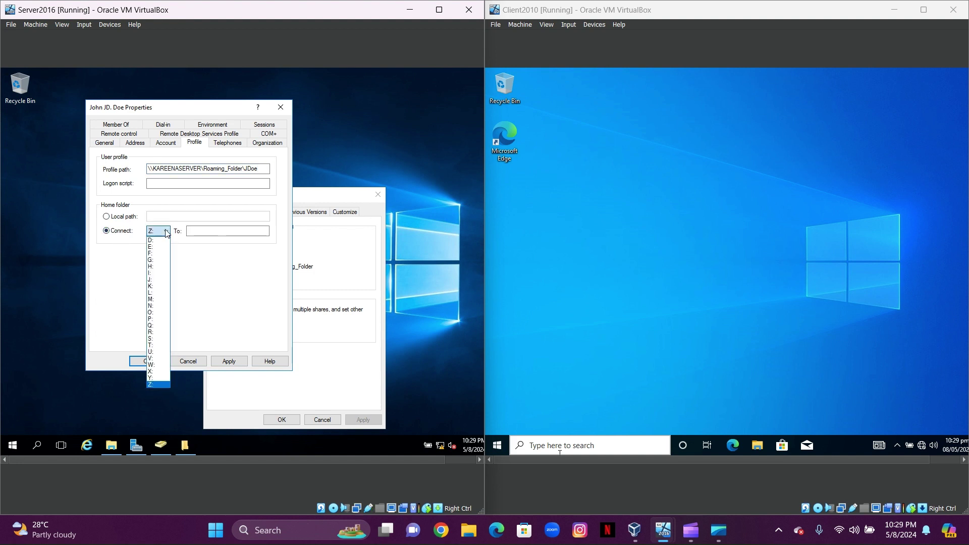
{"action": "left_click", "coordinate": [165, 231]}
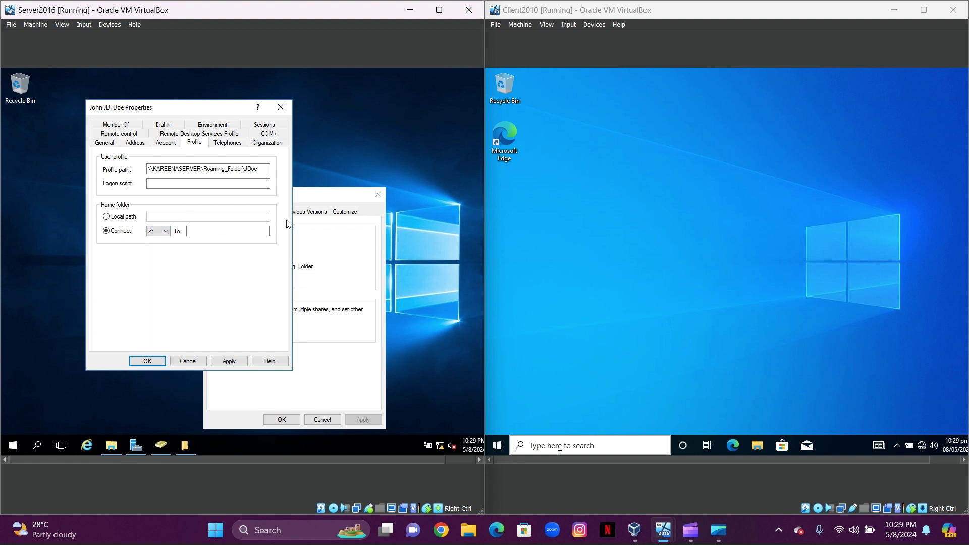
Close Roaming_Folder Properties and copy Home_Folder's network path \\KAREENASERVER\Home_Folder from its Sharing tab
{"action": "left_click", "coordinate": [337, 202]}
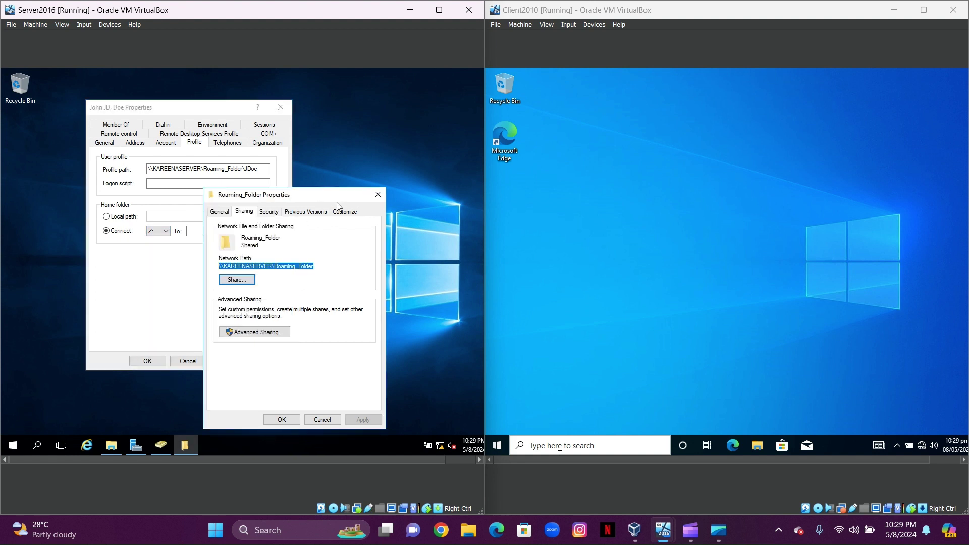
{"action": "left_click", "coordinate": [322, 420]}
{"action": "mouse_move", "coordinate": [112, 450]}
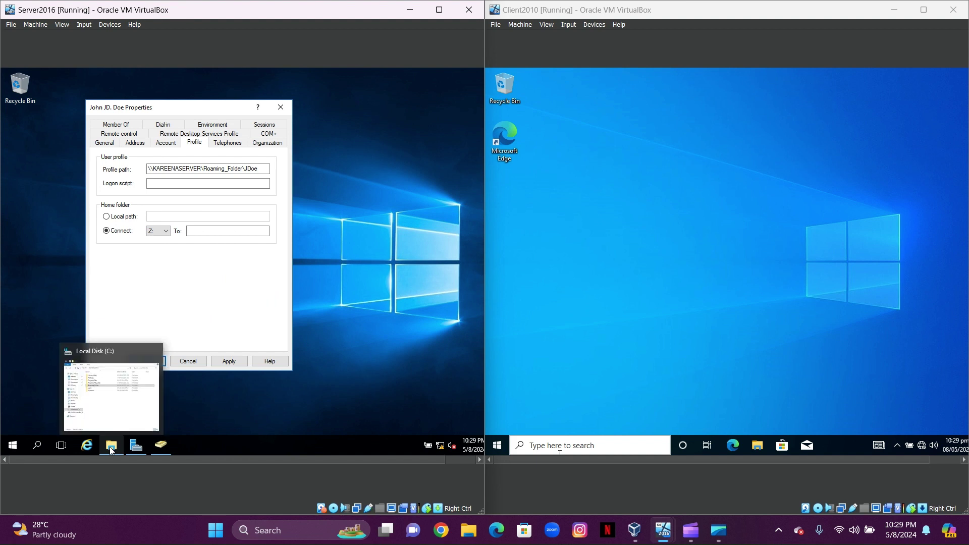
{"action": "left_click", "coordinate": [111, 396]}
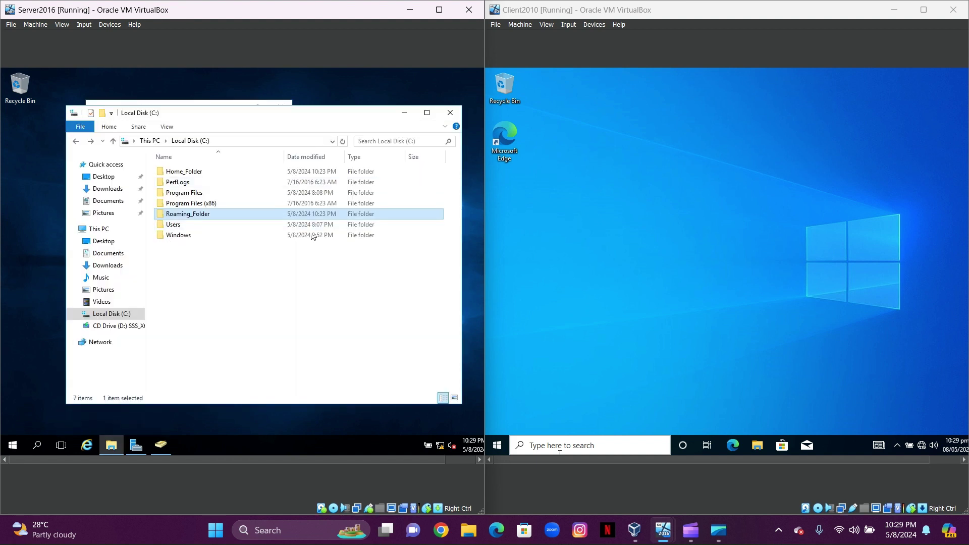
{"action": "left_click", "coordinate": [193, 175]}
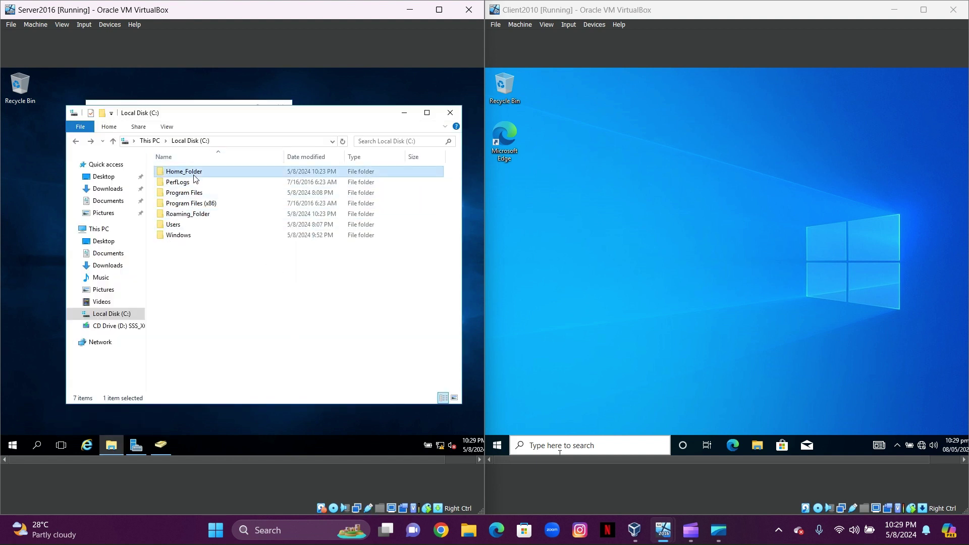
{"action": "right_click", "coordinate": [194, 177]}
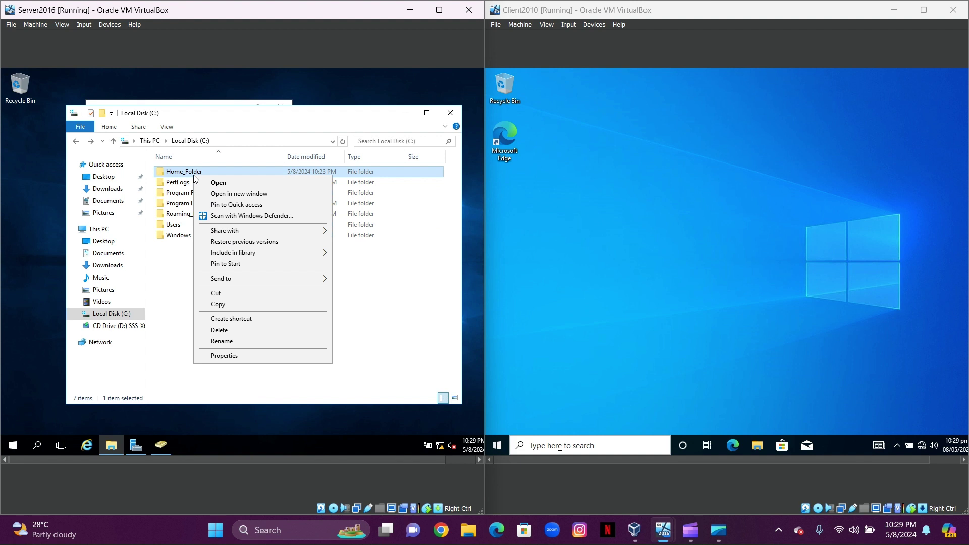
{"action": "left_click", "coordinate": [232, 358]}
{"action": "left_click", "coordinate": [239, 200]}
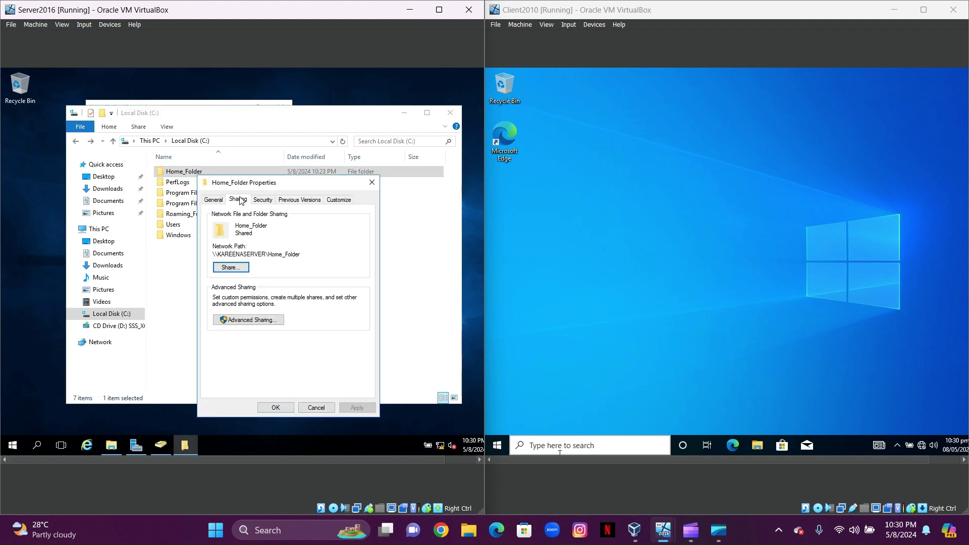
{"action": "left_click_drag", "start_coordinate": [302, 255], "coordinate": [211, 257]}
{"action": "key", "text": "ctrl+c"}
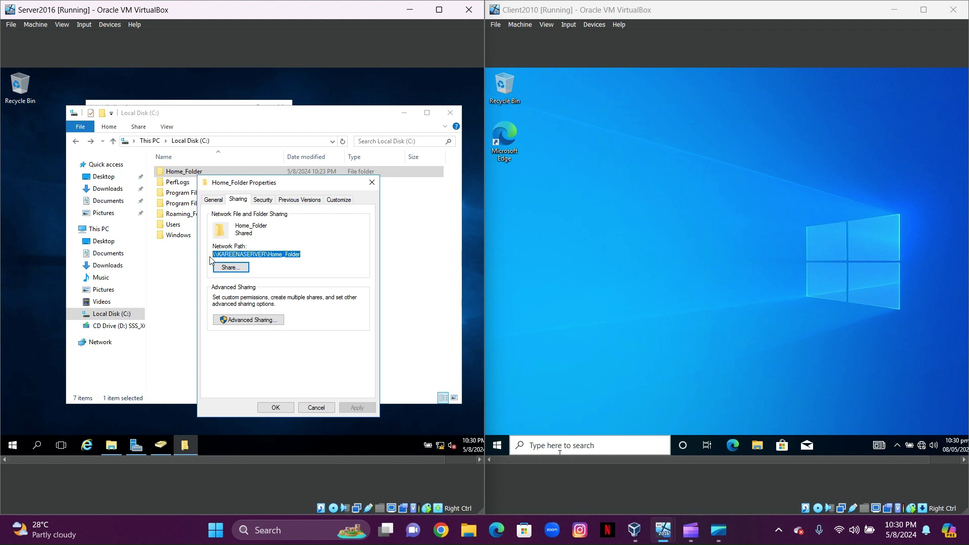
{"action": "left_click", "coordinate": [372, 182]}
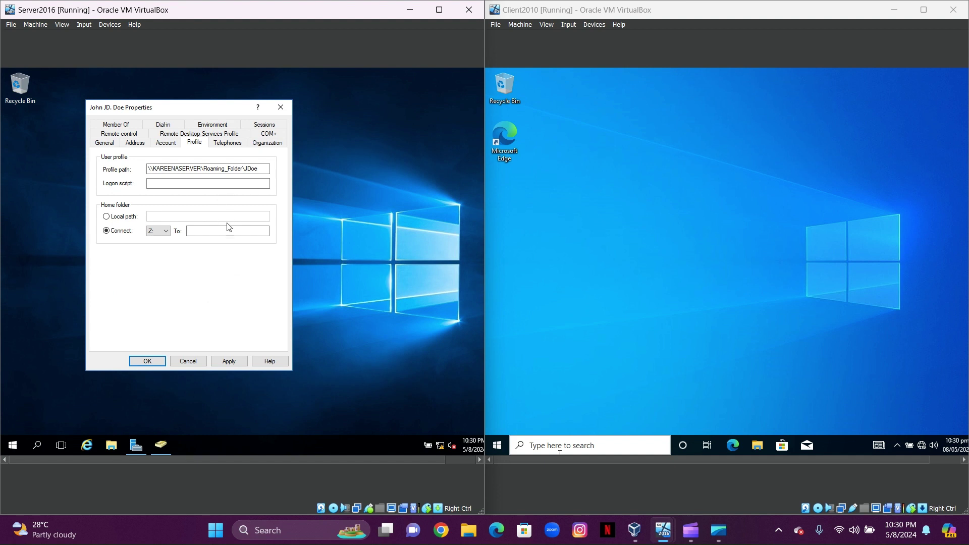
Target the Z: home drive at \\KAREENASERVER\Home_Folder plus the user's logon name, then apply and save
{"action": "left_click", "coordinate": [229, 230]}
{"action": "key", "text": "ctrl+v"}
{"action": "type", "text": "\\JDoe"}
{"action": "left_click", "coordinate": [229, 361]}
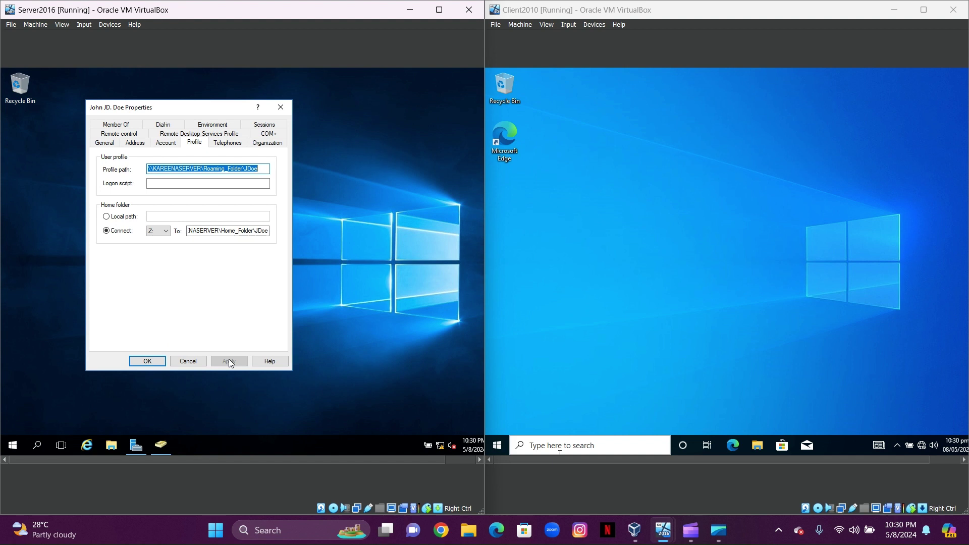
{"action": "left_click", "coordinate": [140, 362]}
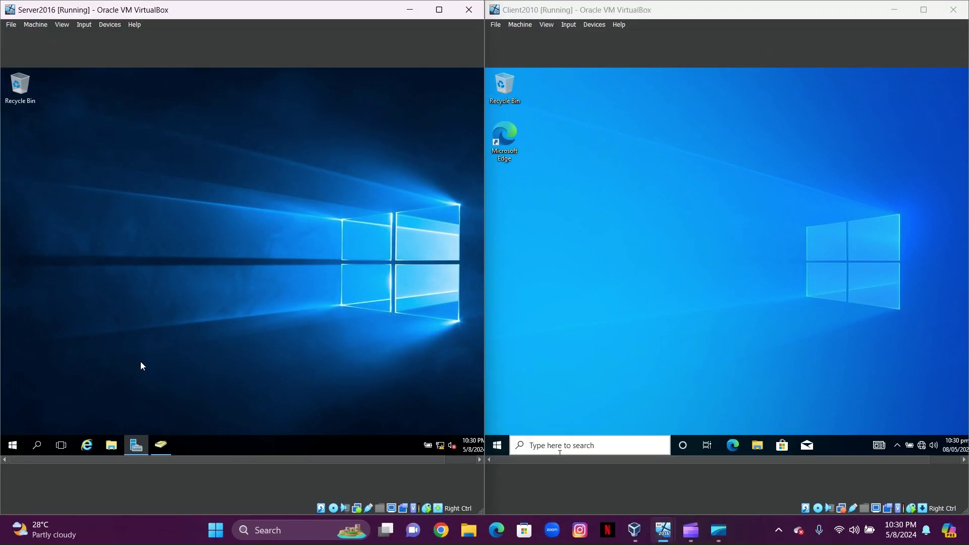
On the Windows 10 client, switch user and sign in as the new domain user with their password
{"action": "left_click", "coordinate": [495, 450]}
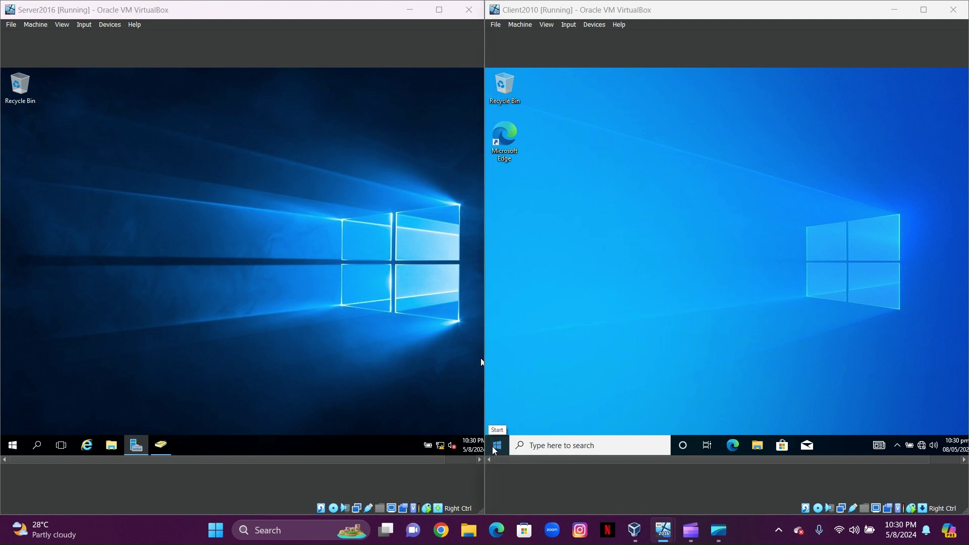
{"action": "left_click", "coordinate": [496, 447]}
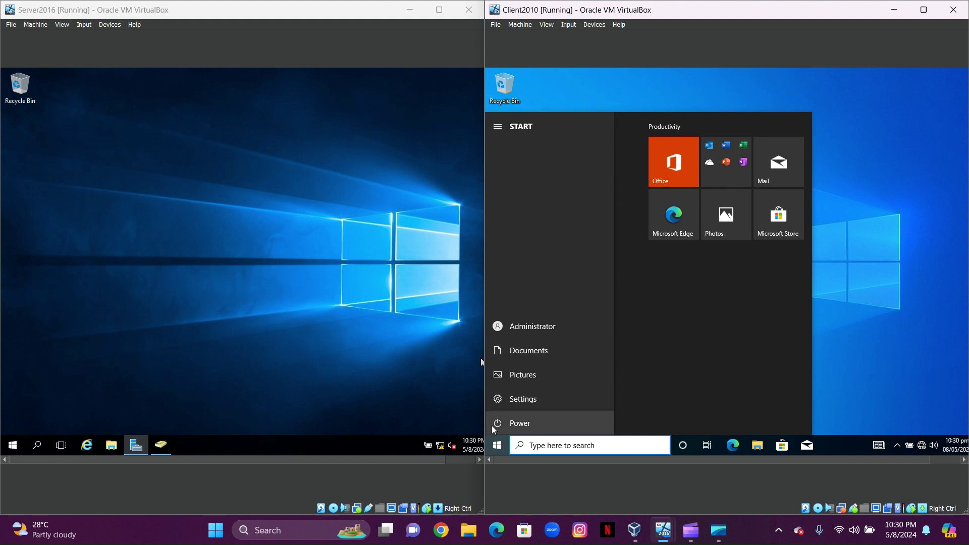
{"action": "left_click", "coordinate": [498, 328]}
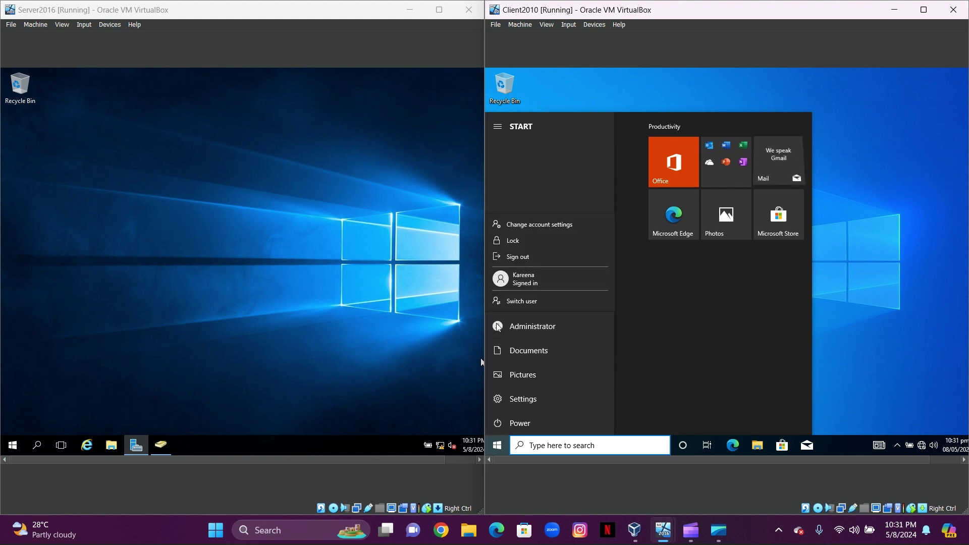
{"action": "left_click", "coordinate": [510, 301]}
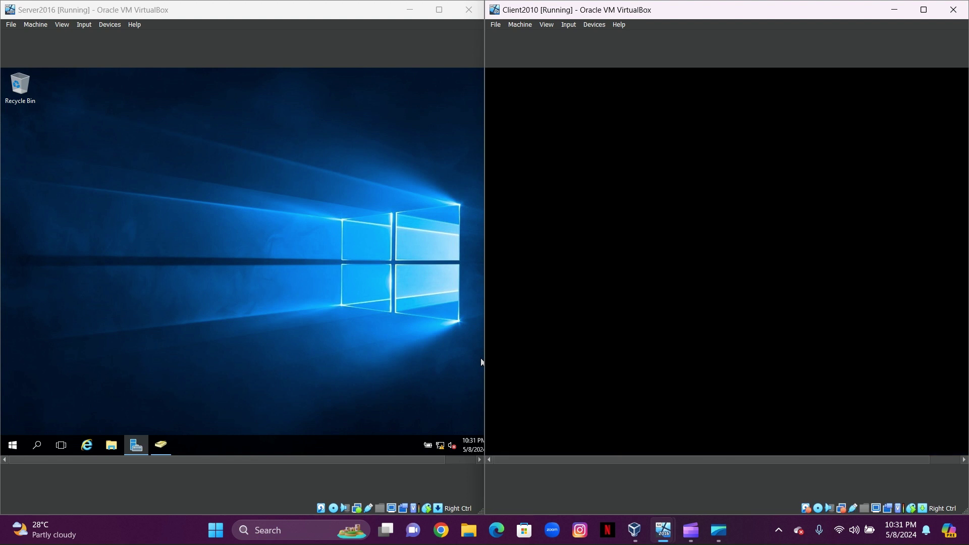
{"action": "left_click", "coordinate": [551, 437]}
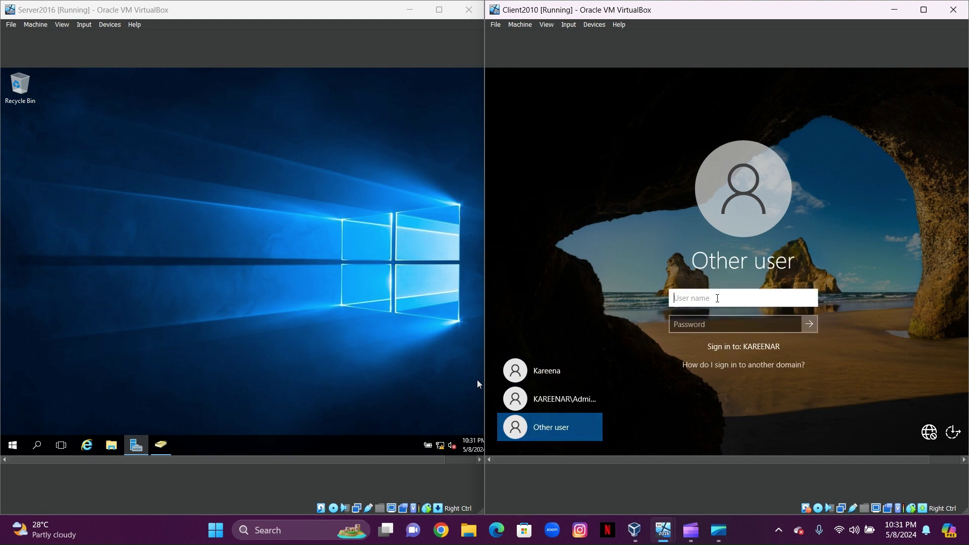
{"action": "type", "text": "JDoe"}
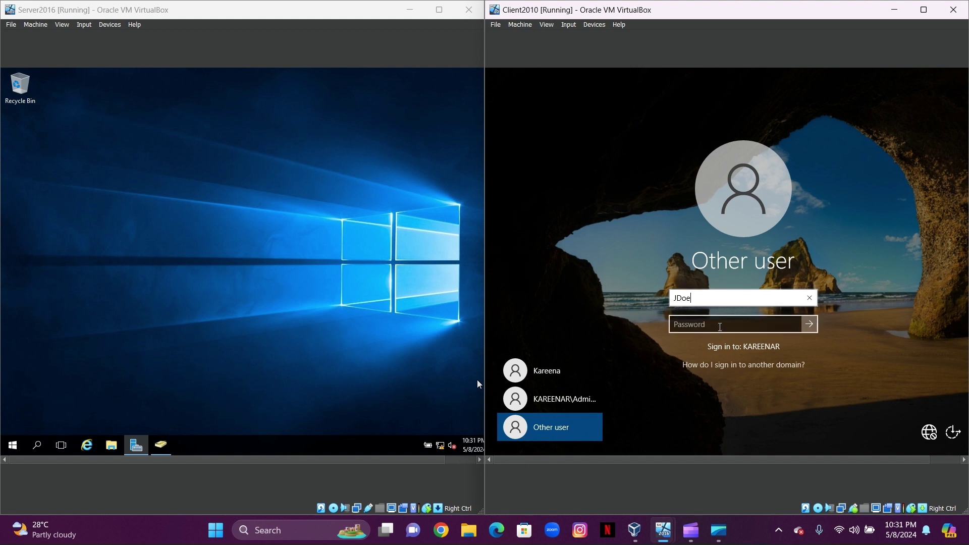
{"action": "left_click", "coordinate": [721, 329]}
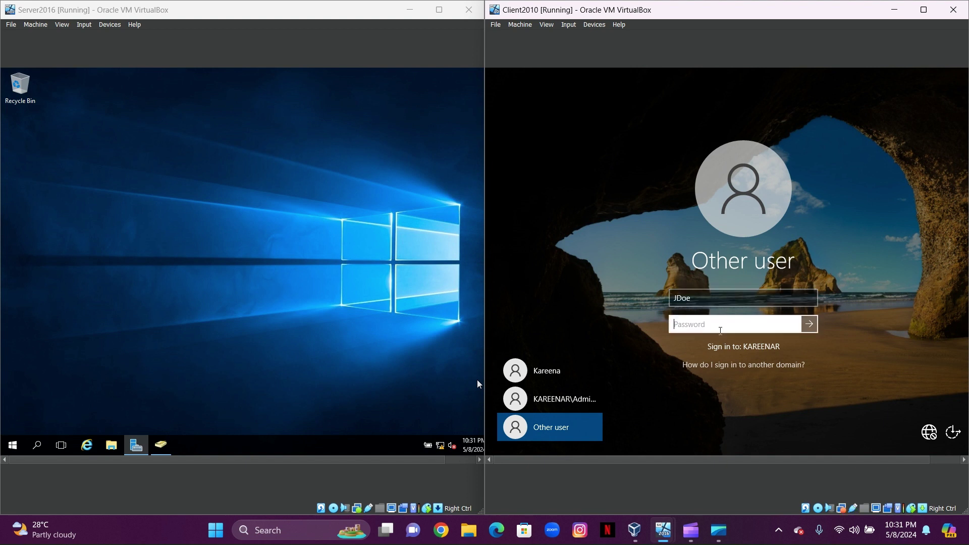
{"action": "type", "text": "P"}
{"action": "key", "text": "Return"}
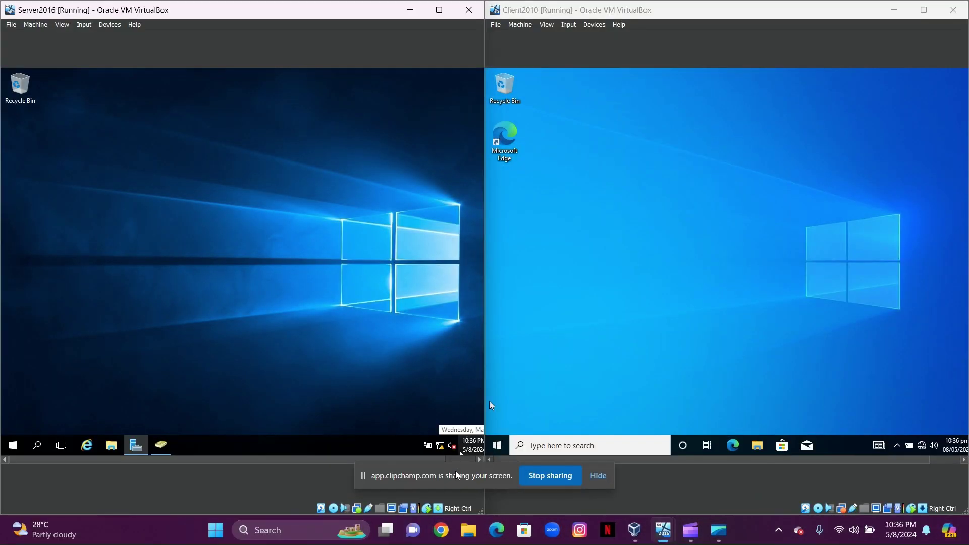
Browse Network on both VMs: the server lists KAREENASERVER, while the client reports network discovery is off
{"action": "left_click_drag", "start_coordinate": [456, 474], "coordinate": [463, 491]}
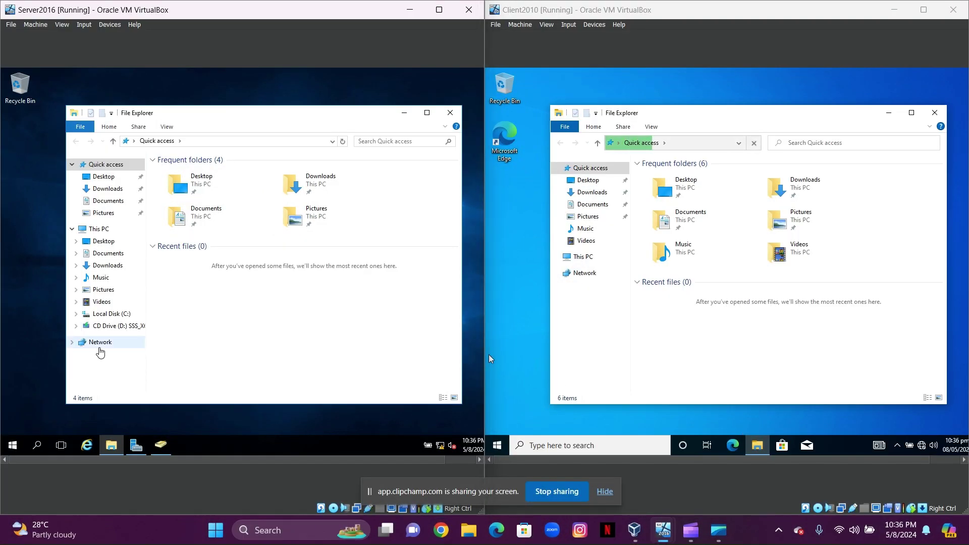
{"action": "left_click", "coordinate": [99, 343]}
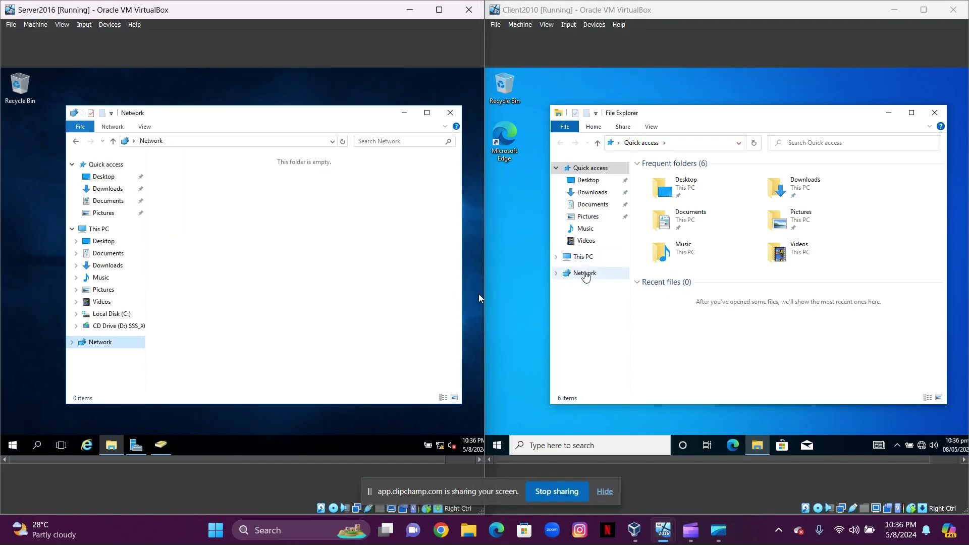
{"action": "left_click", "coordinate": [586, 273]}
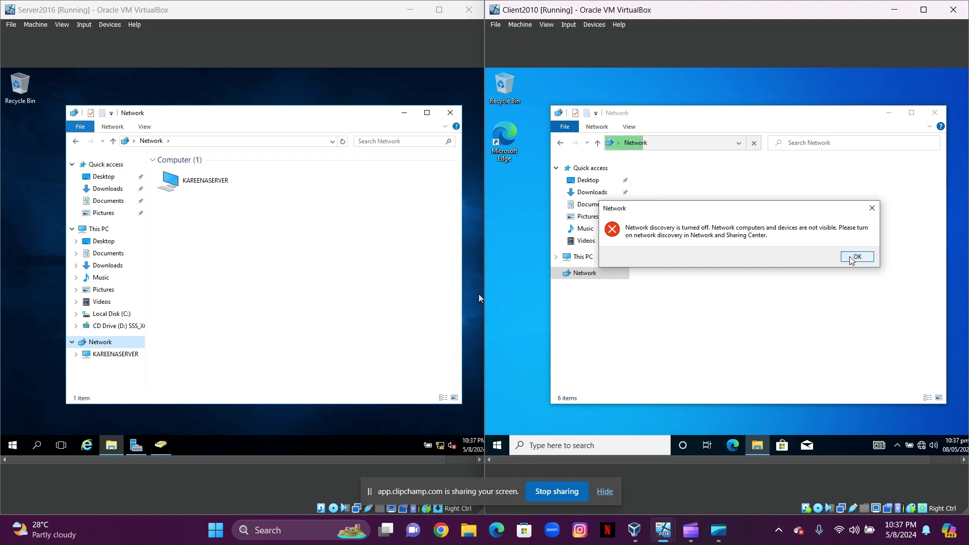
{"action": "left_click", "coordinate": [855, 258]}
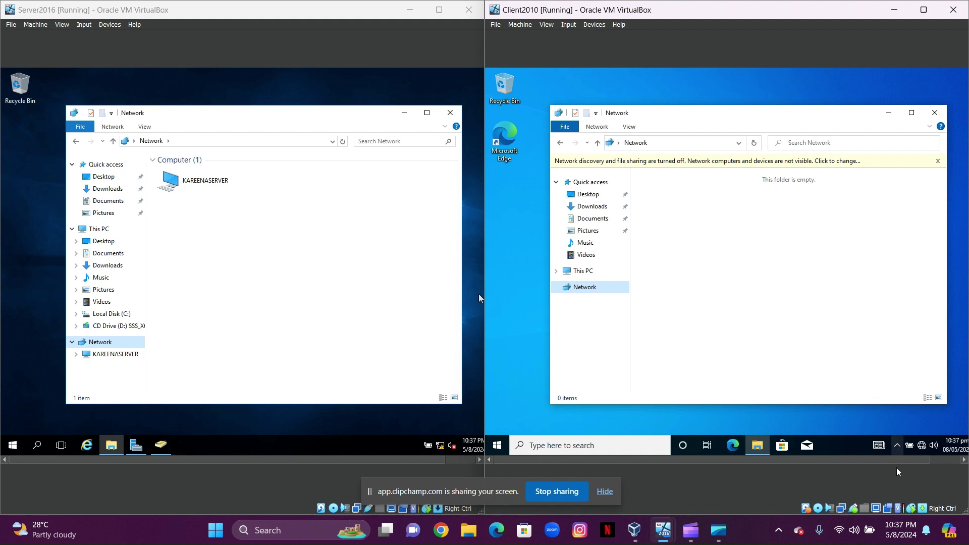
{"action": "left_click", "coordinate": [921, 445]}
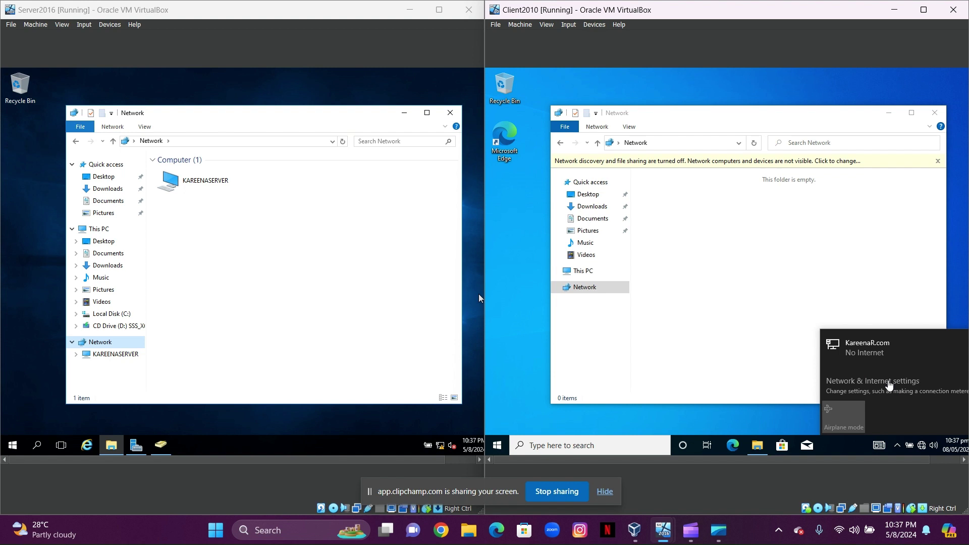
Open the client's advanced sharing settings through Network and Sharing Center
{"action": "left_click", "coordinate": [889, 384]}
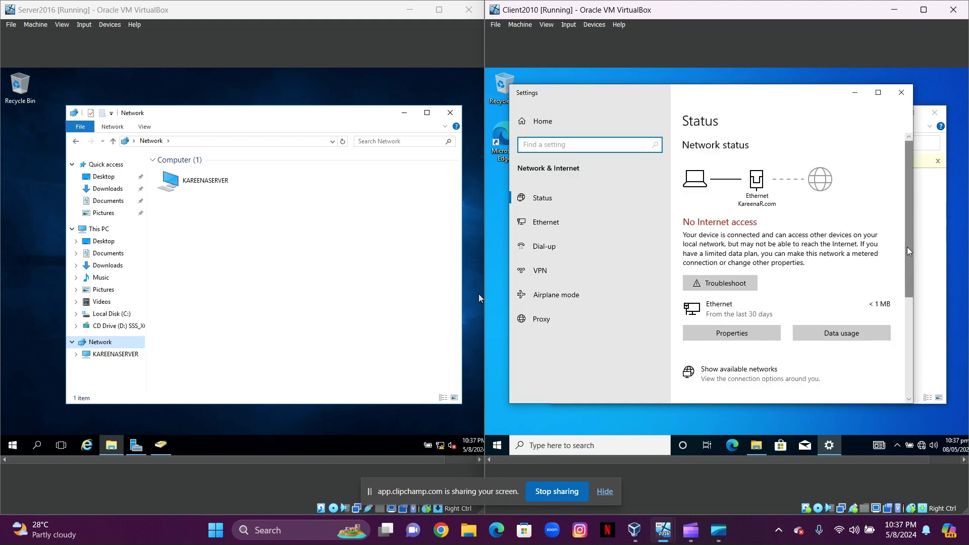
{"action": "left_click_drag", "start_coordinate": [912, 248], "coordinate": [906, 351]}
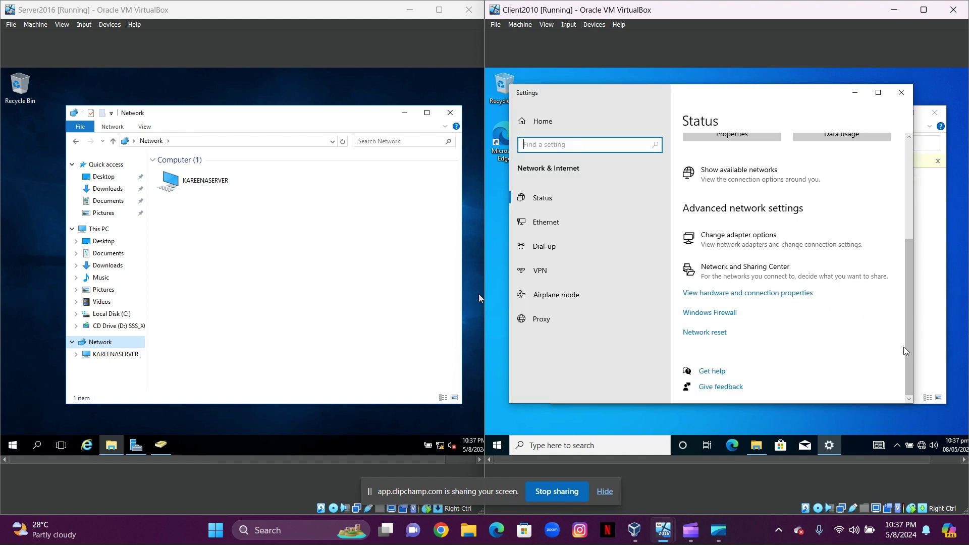
{"action": "left_click", "coordinate": [765, 269]}
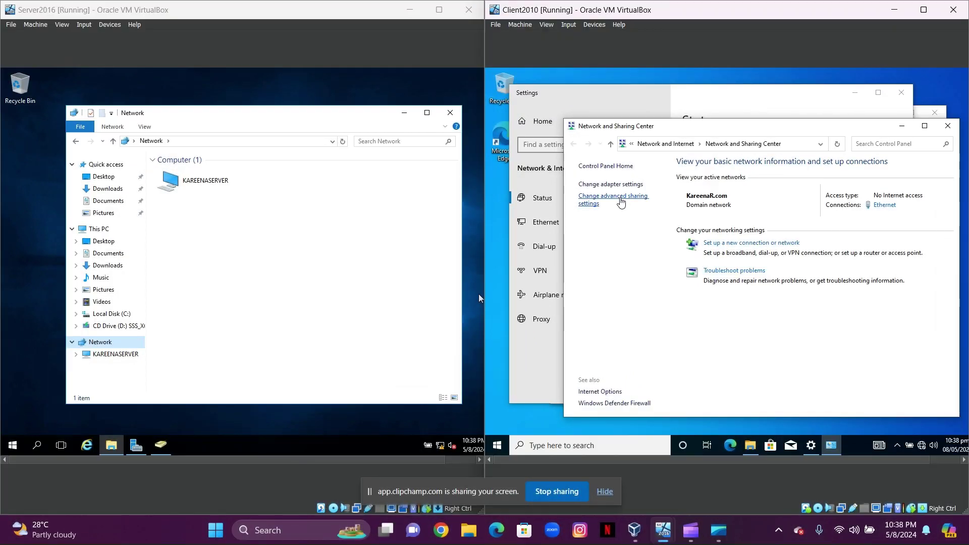
{"action": "left_click", "coordinate": [620, 202]}
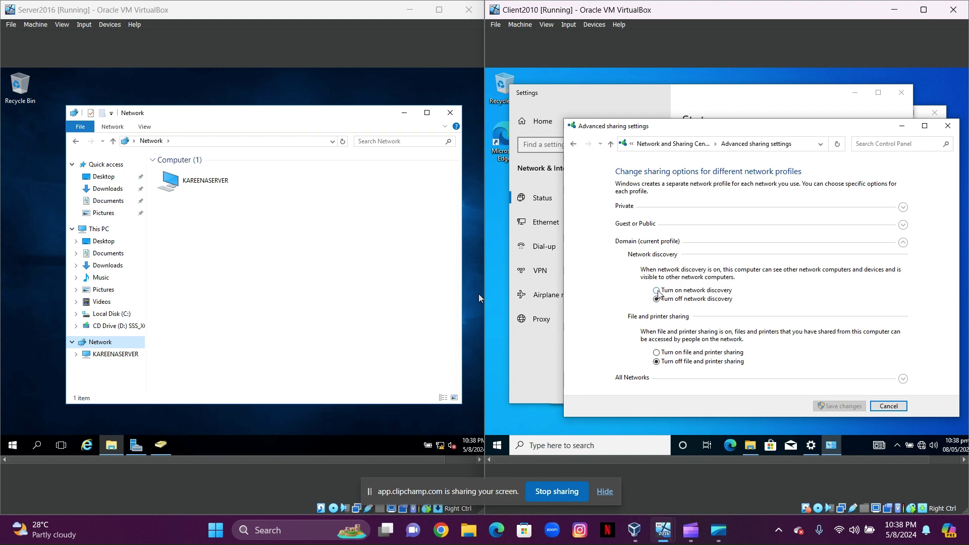
Turn on network discovery and file and printer sharing for the domain profile, save, and close the windows
{"action": "left_click", "coordinate": [657, 291]}
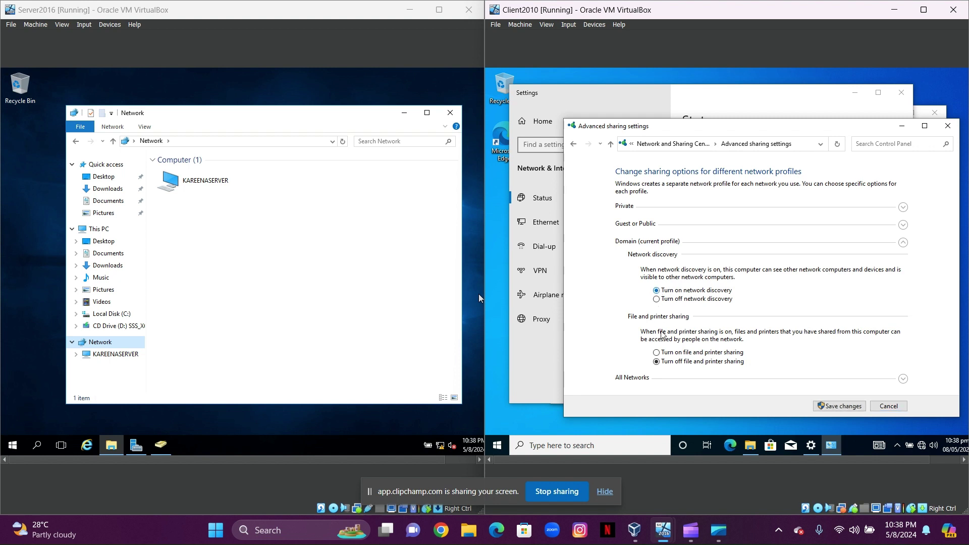
{"action": "left_click", "coordinate": [657, 353]}
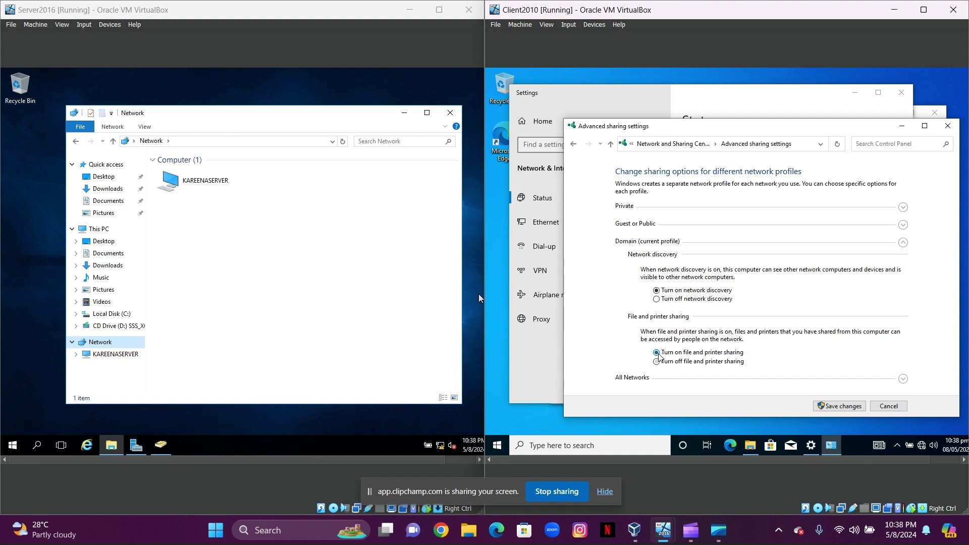
{"action": "left_click", "coordinate": [903, 242]}
{"action": "left_click", "coordinate": [903, 207]}
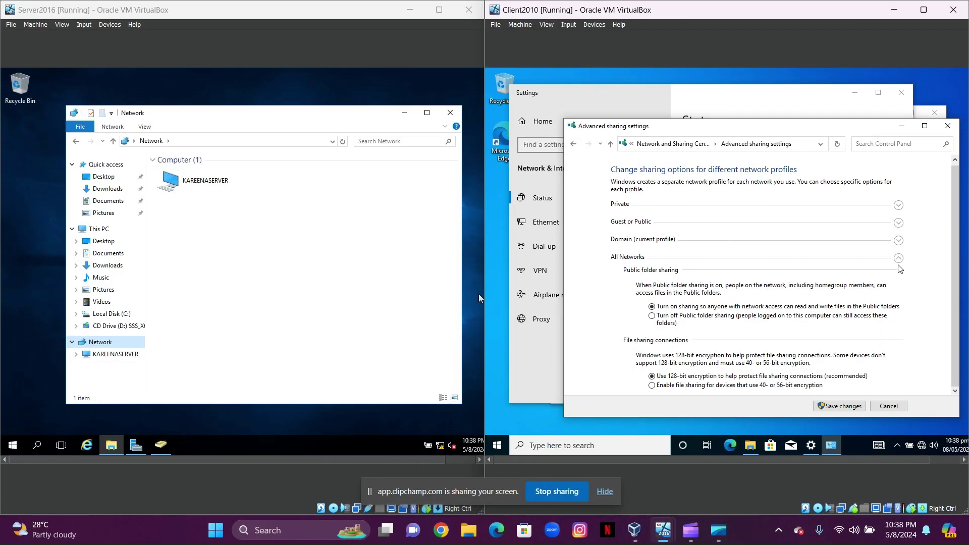
{"action": "left_click", "coordinate": [903, 260]}
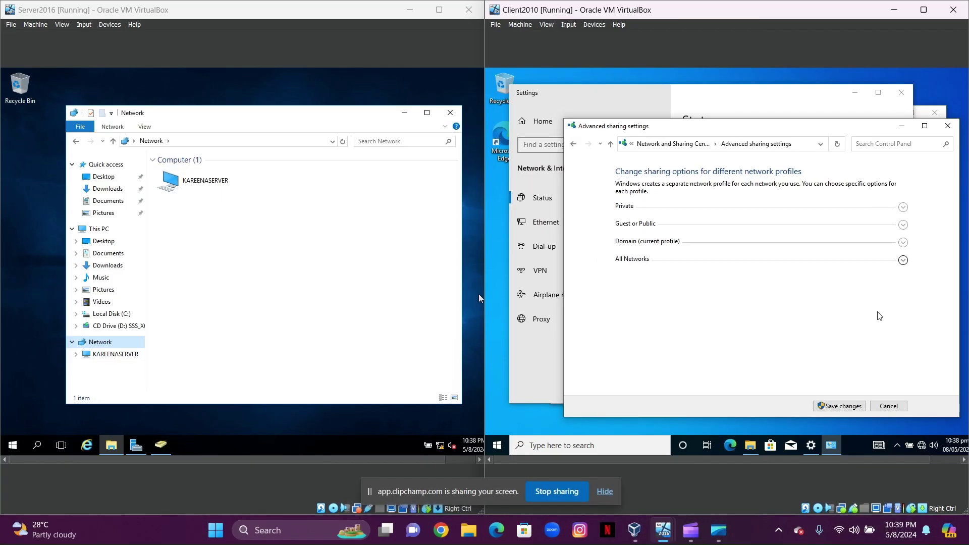
{"action": "left_click", "coordinate": [840, 407]}
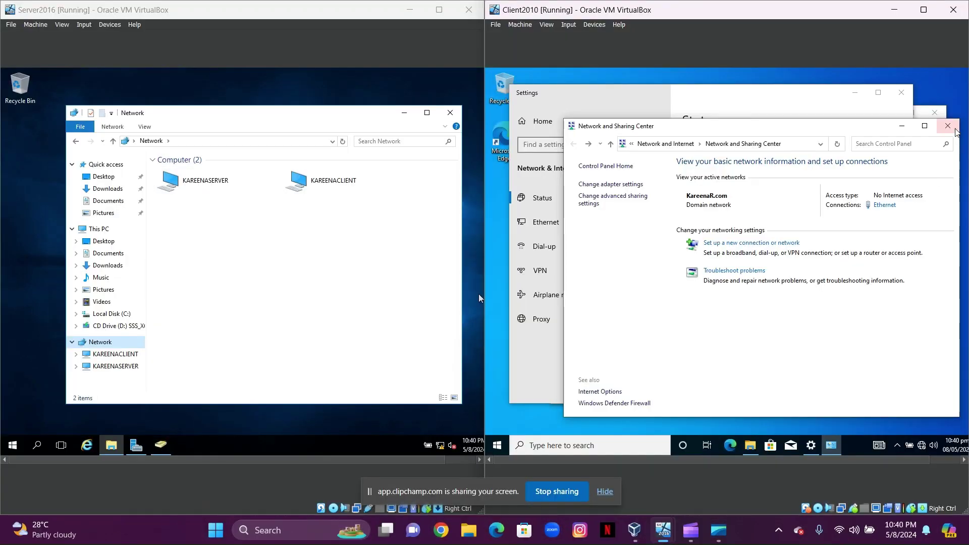
{"action": "left_click", "coordinate": [946, 114]}
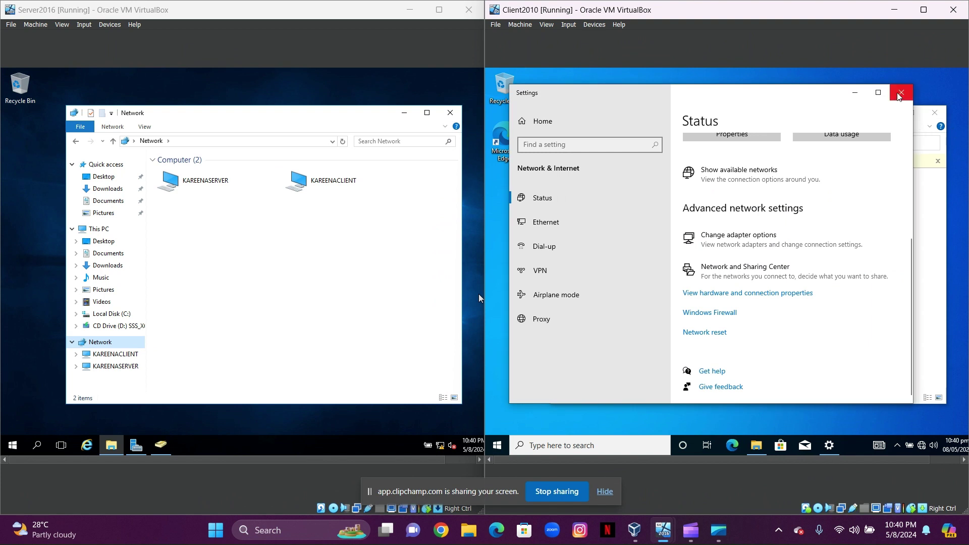
{"action": "left_click", "coordinate": [902, 94]}
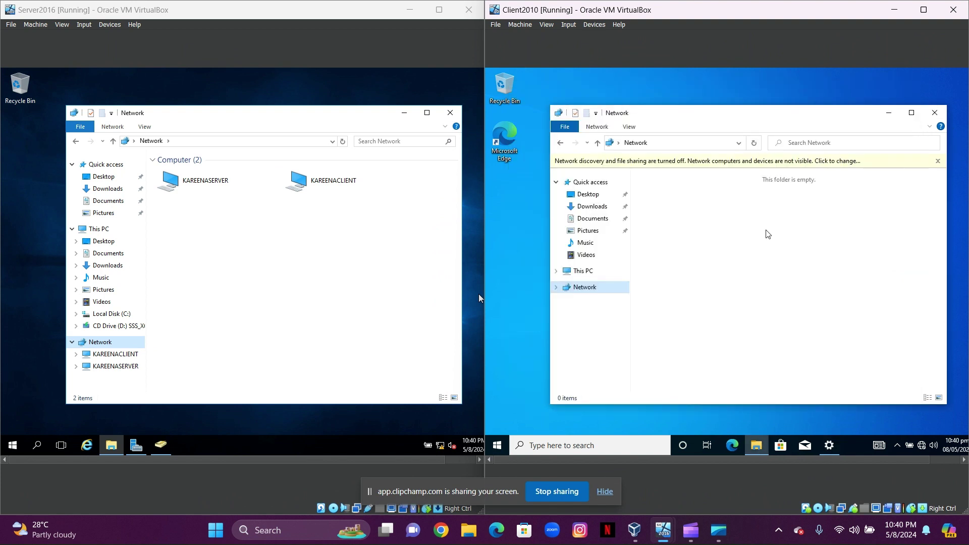
Refresh the client's Network view and open KAREENASERVER > Roaming_Folder on both VMs
{"action": "left_click", "coordinate": [586, 288]}
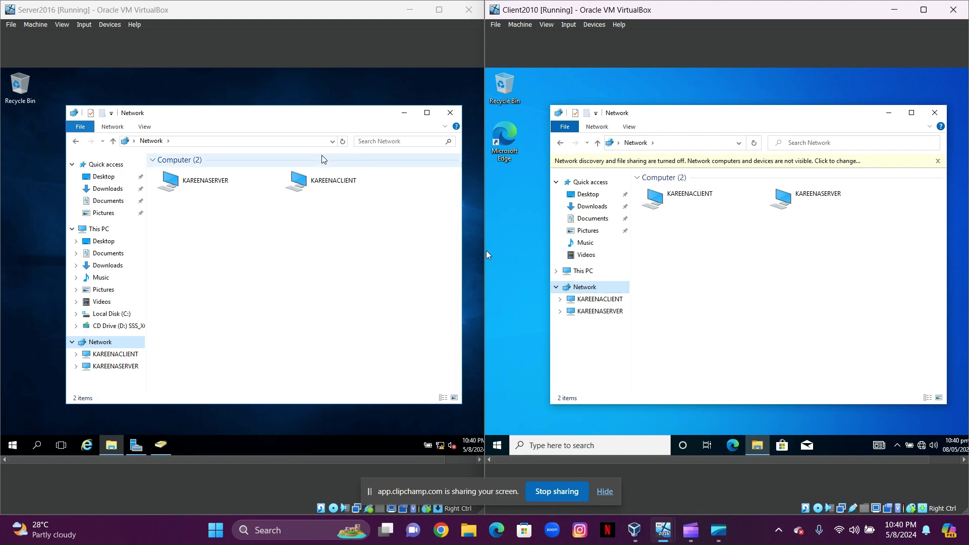
{"action": "double_click", "coordinate": [197, 180]}
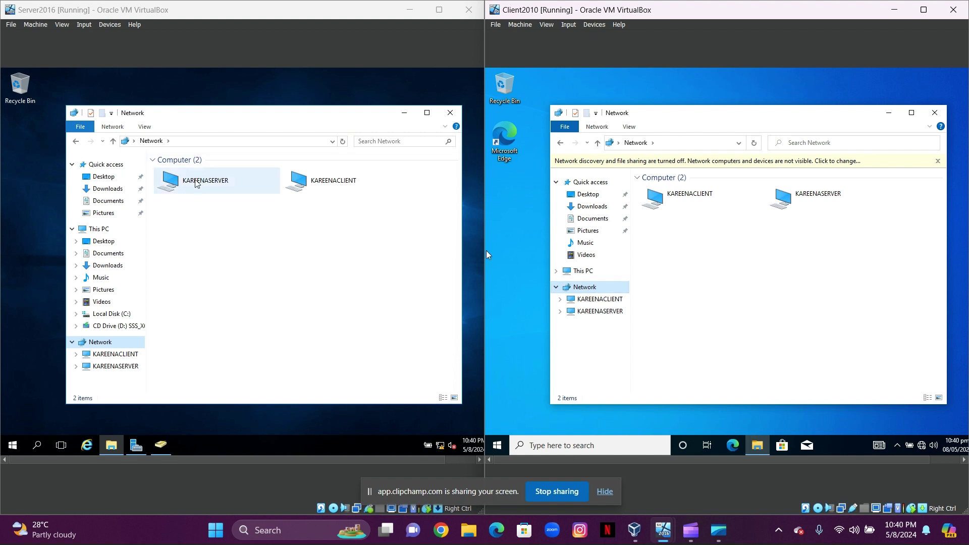
{"action": "double_click", "coordinate": [810, 206]}
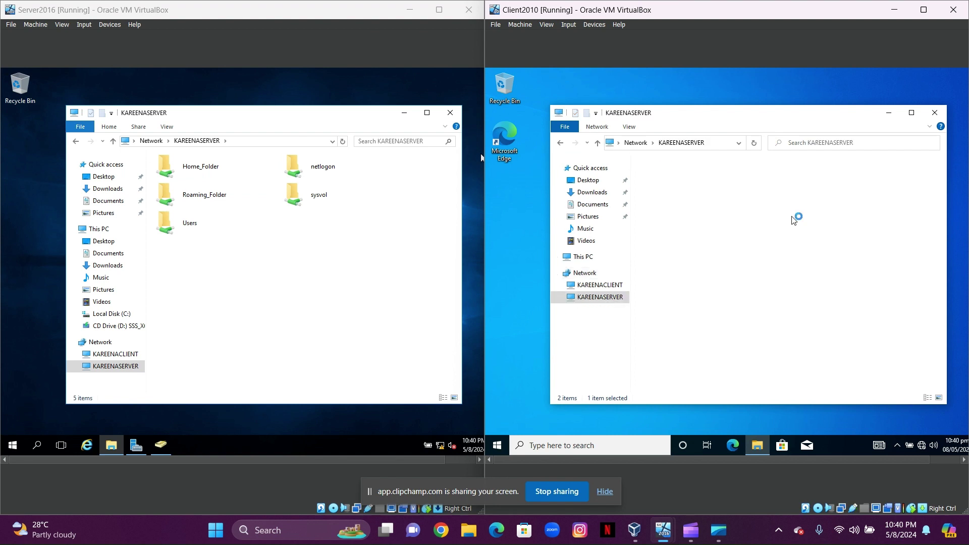
{"action": "double_click", "coordinate": [234, 203]}
{"action": "double_click", "coordinate": [669, 198]}
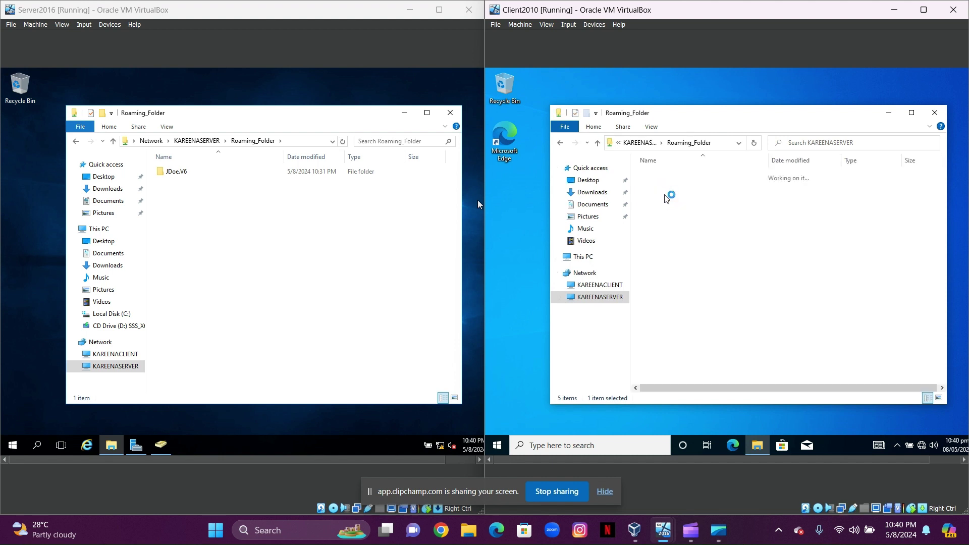
Create a new text document named 'Anything' in the server's Roaming_Folder
{"action": "right_click", "coordinate": [246, 221]}
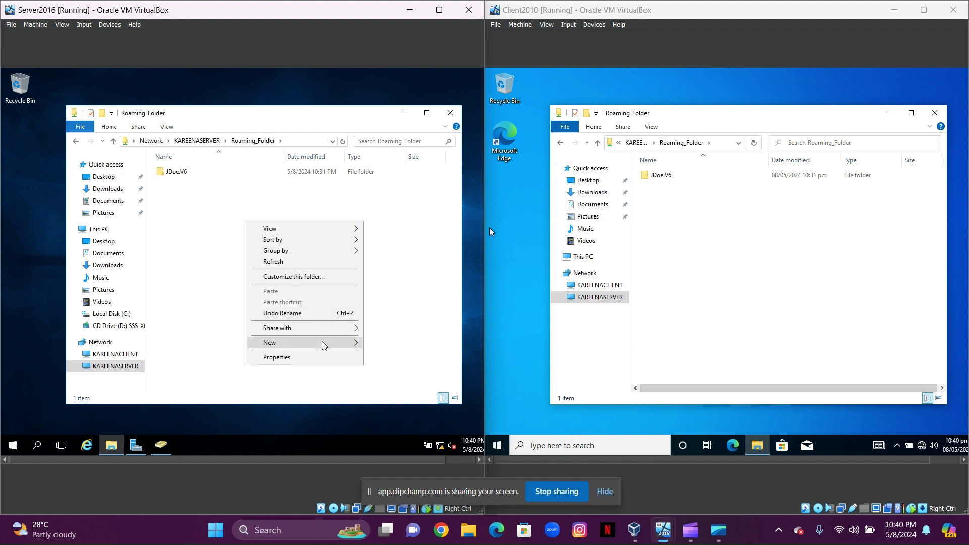
{"action": "mouse_move", "coordinate": [325, 345]}
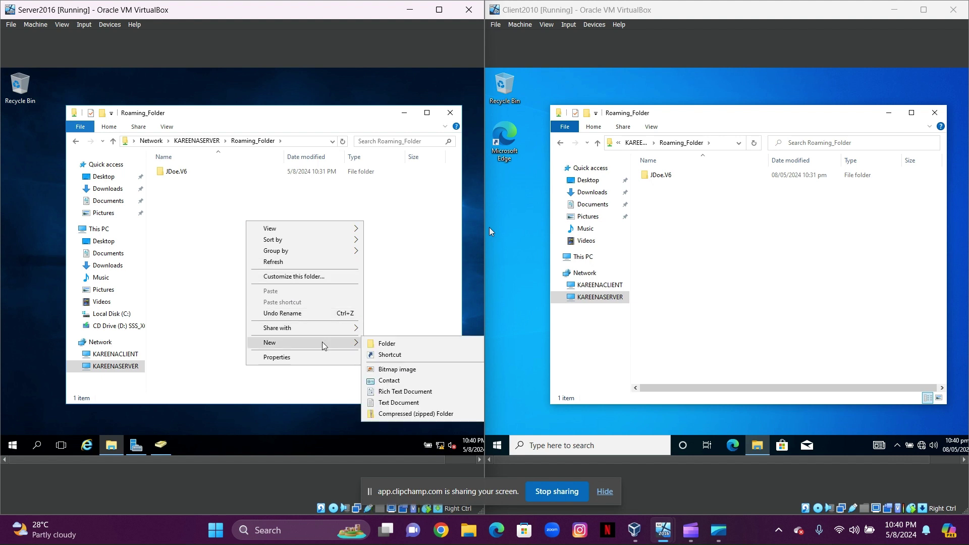
{"action": "left_click", "coordinate": [413, 402]}
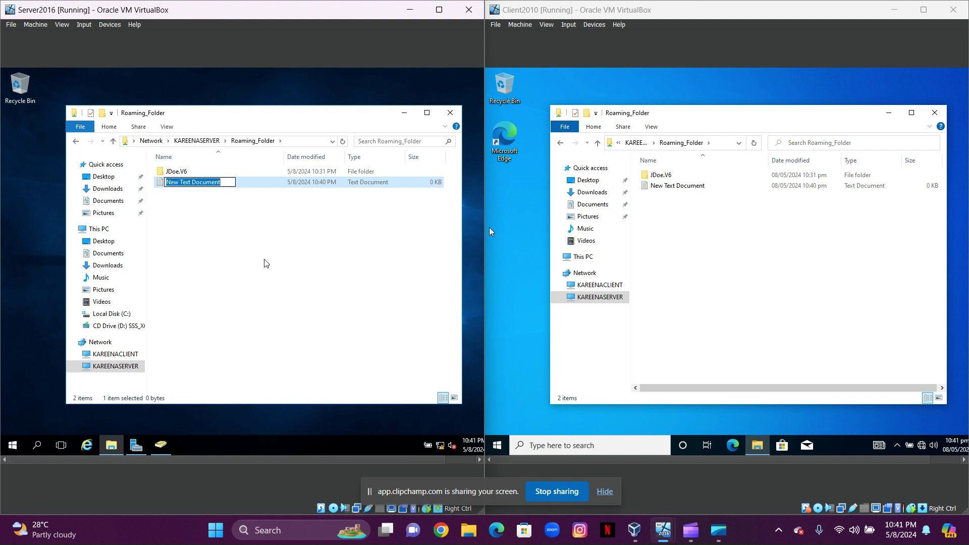
{"action": "key", "text": "BackSpace"}
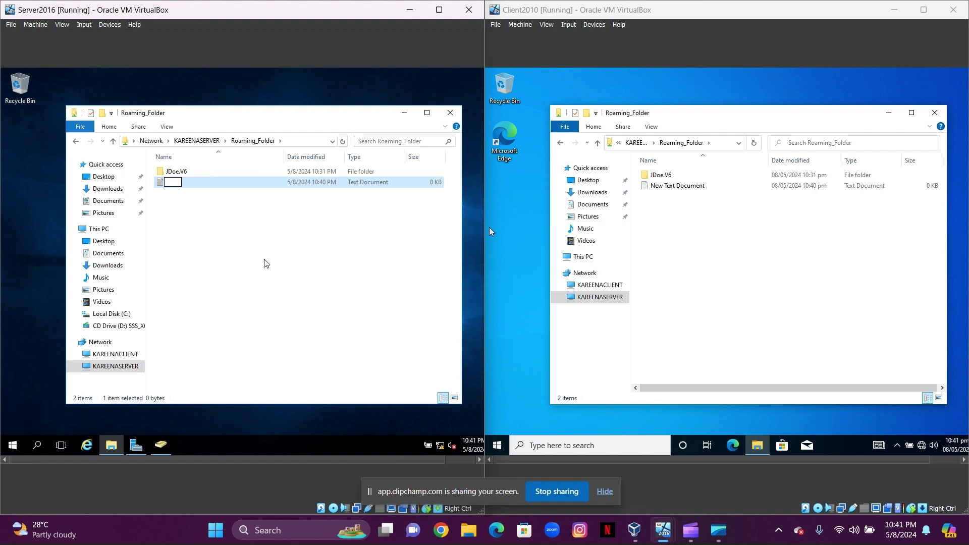
{"action": "type", "text": "Anything"}
{"action": "left_click", "coordinate": [211, 203]}
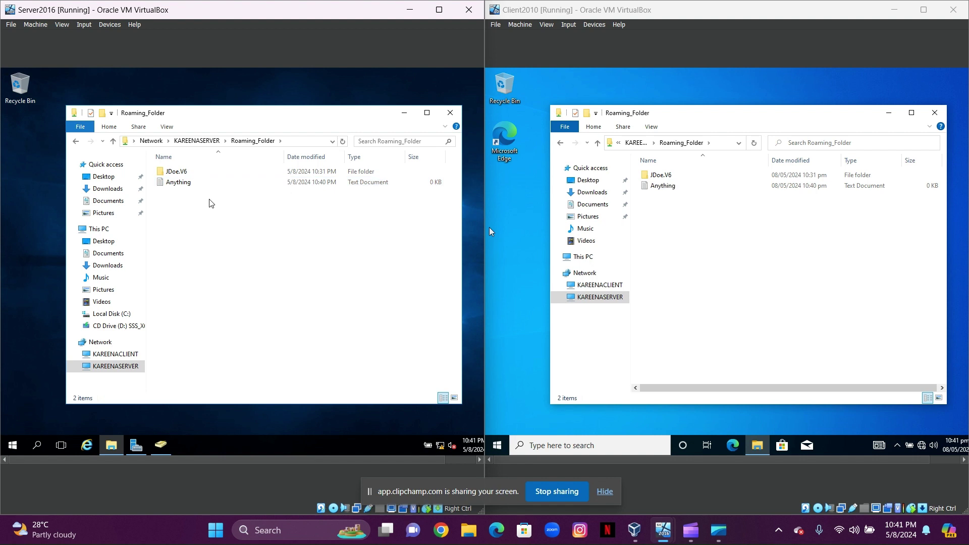